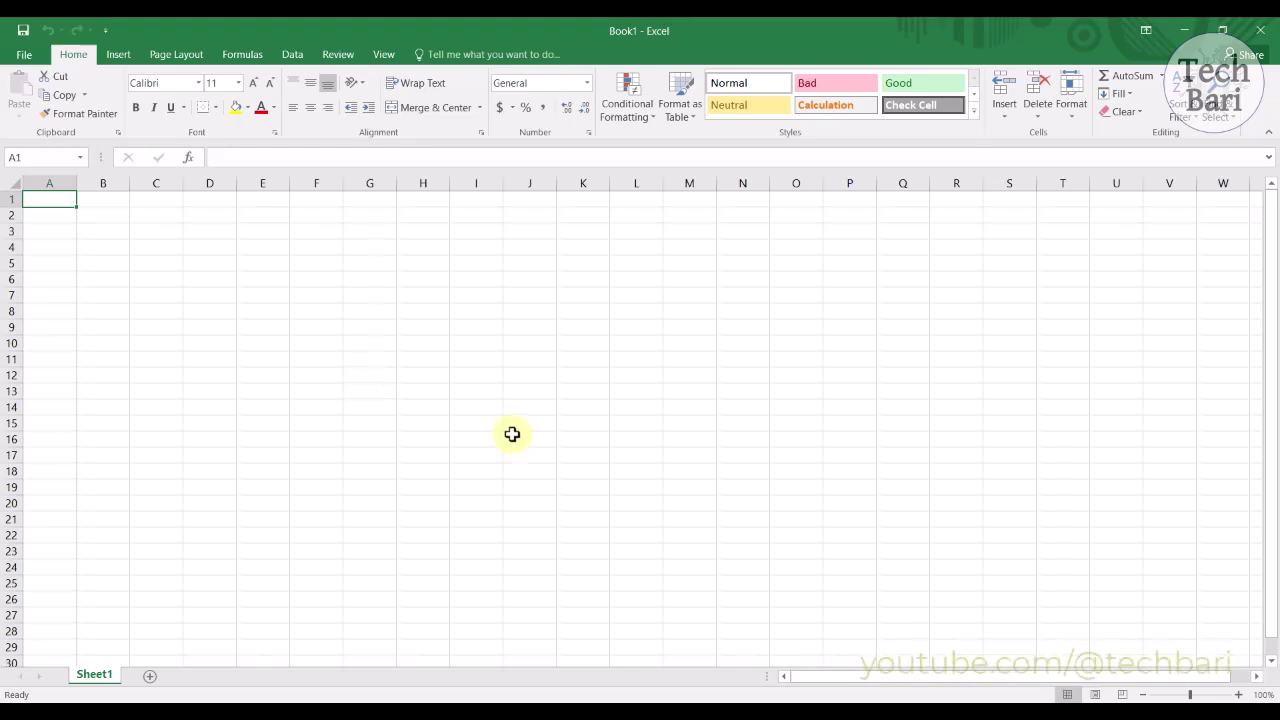
Step: Open Format Cells for D6 from its right-click menu and drag the dialog toward the centre
right_click(202, 278)
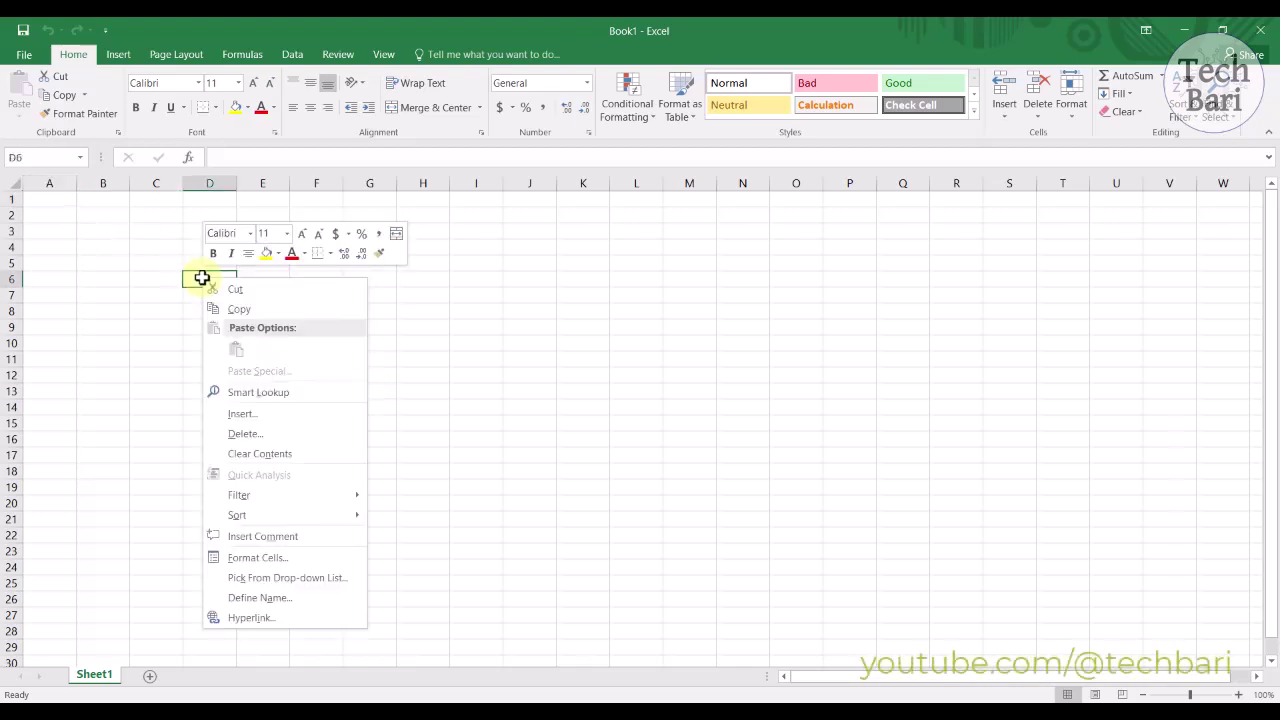
click(306, 557)
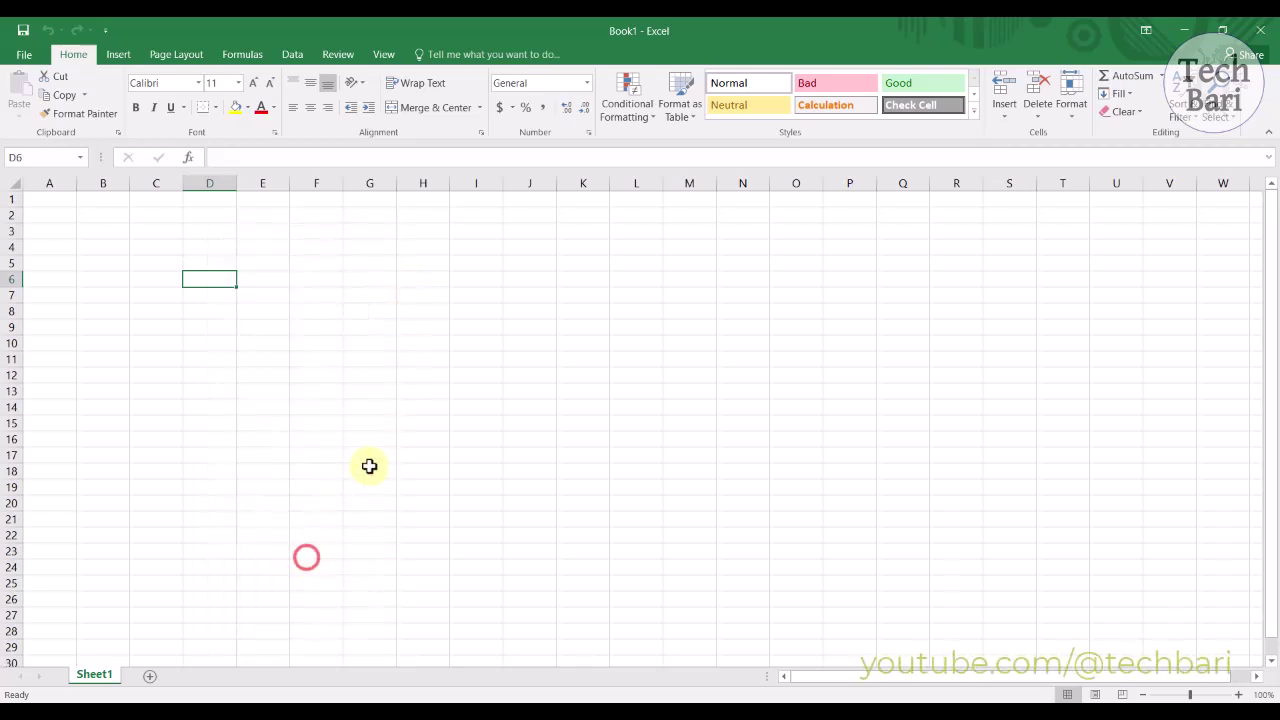
drag(352, 309, 586, 231)
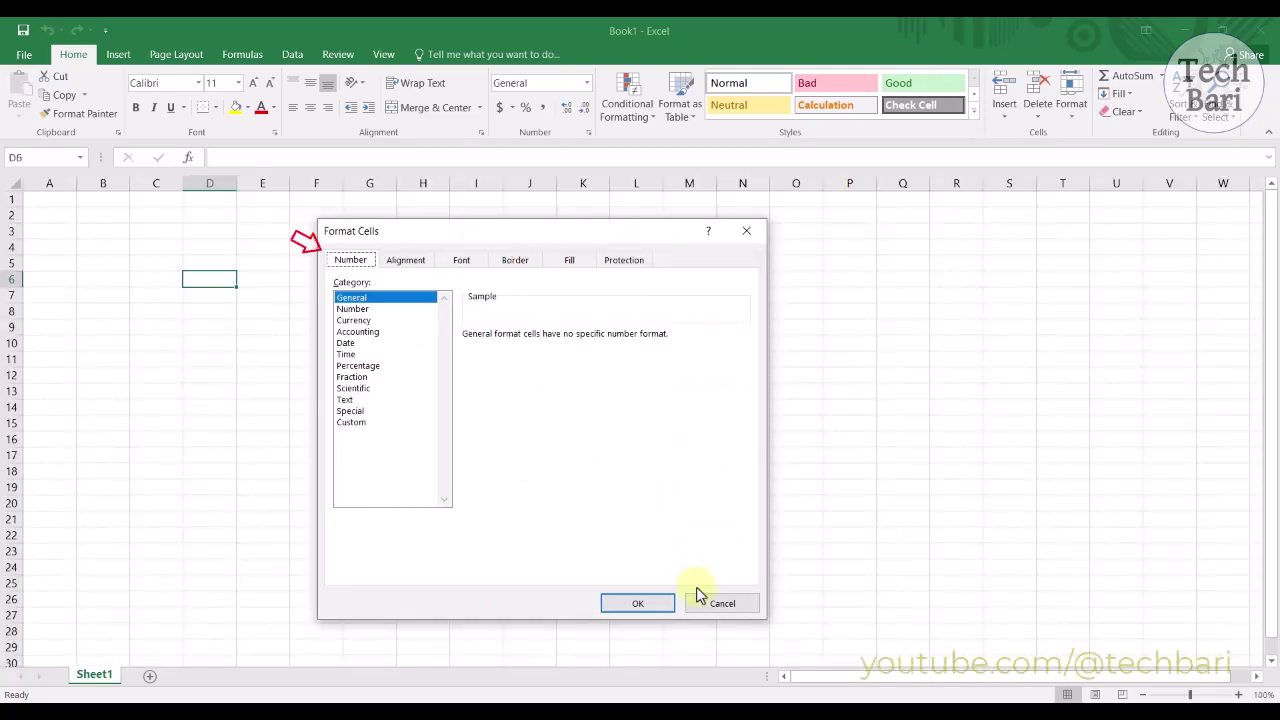
click(706, 604)
right_click(213, 280)
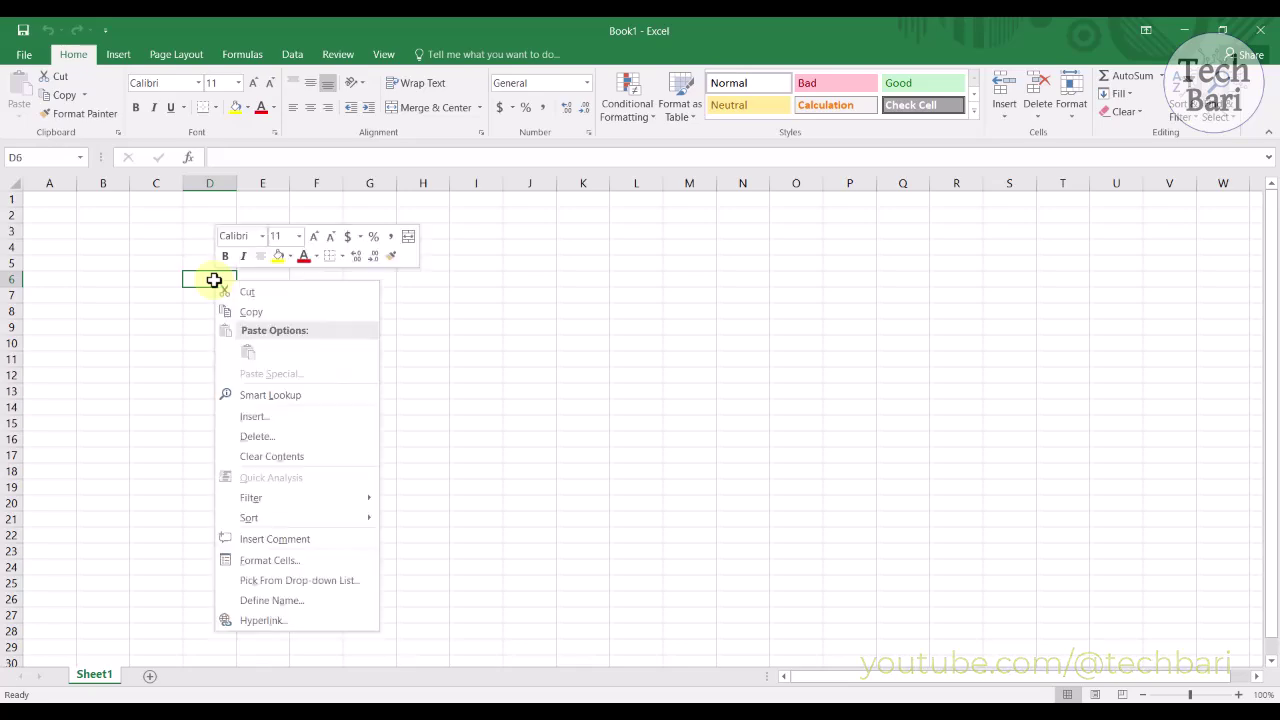
click(257, 563)
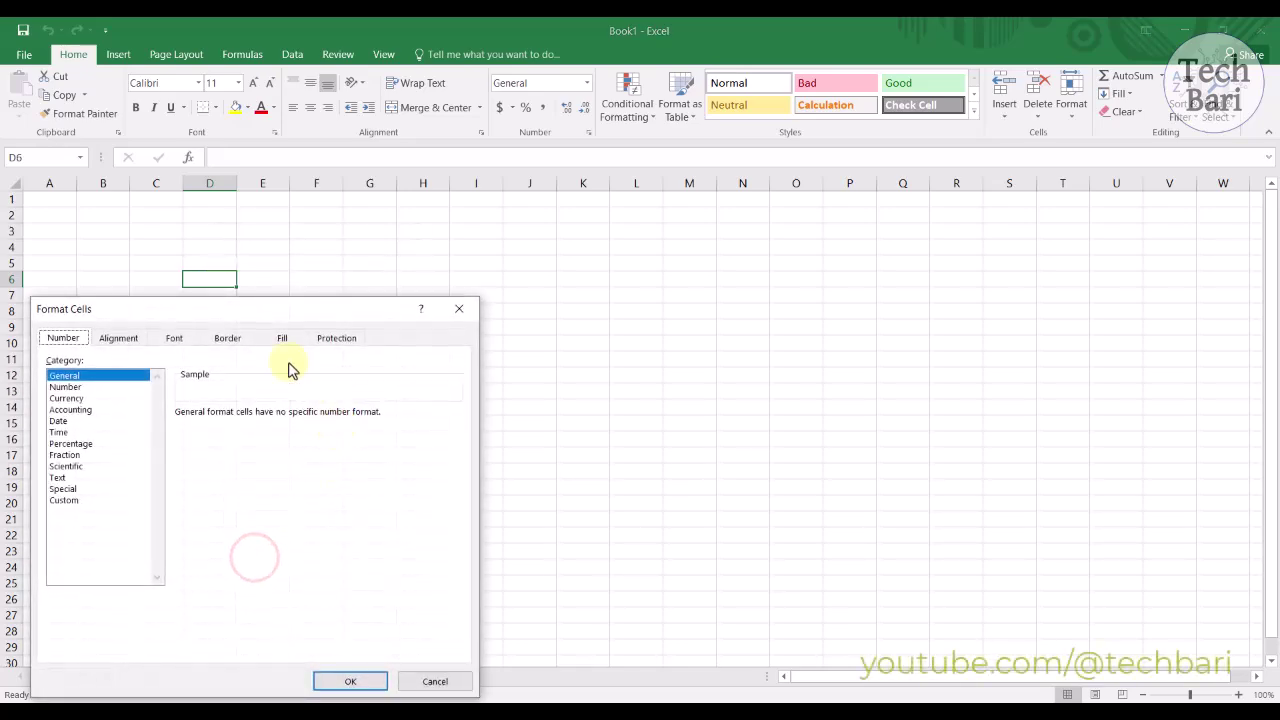
drag(281, 311, 650, 225)
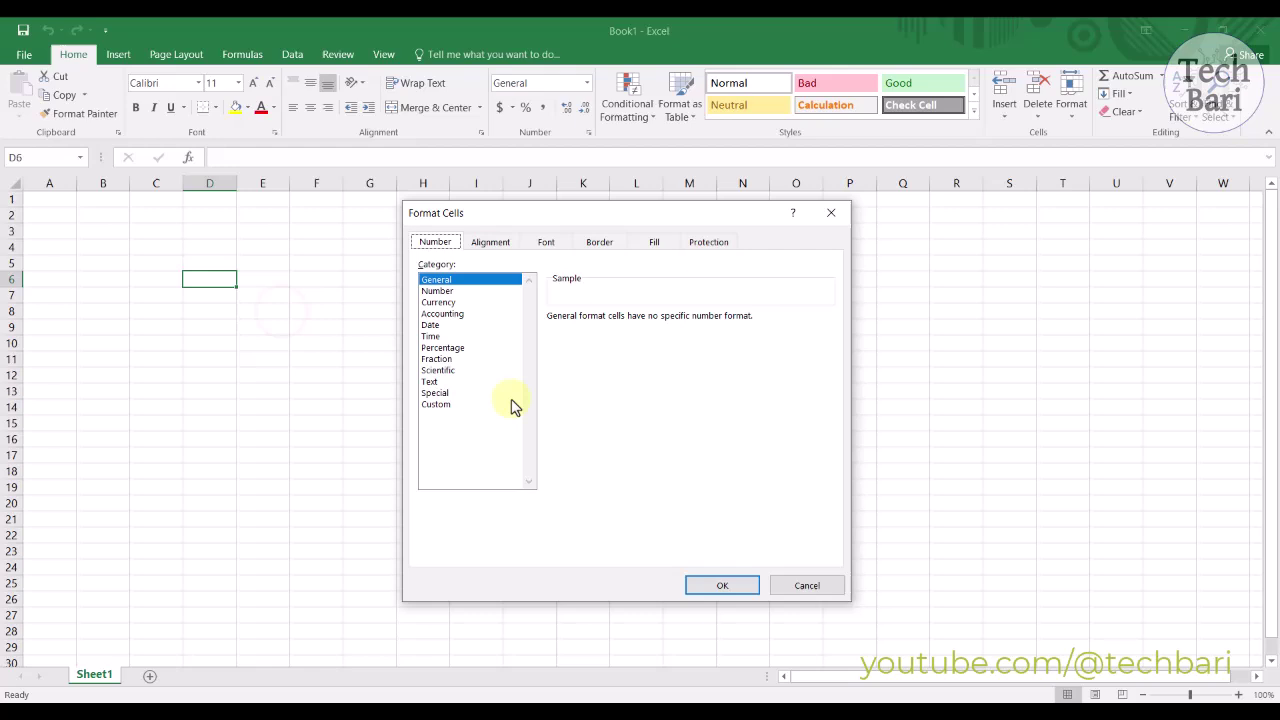
Step: Browse the Custom and Date format categories, selecting the General and m/d/yyyy codes
click(449, 404)
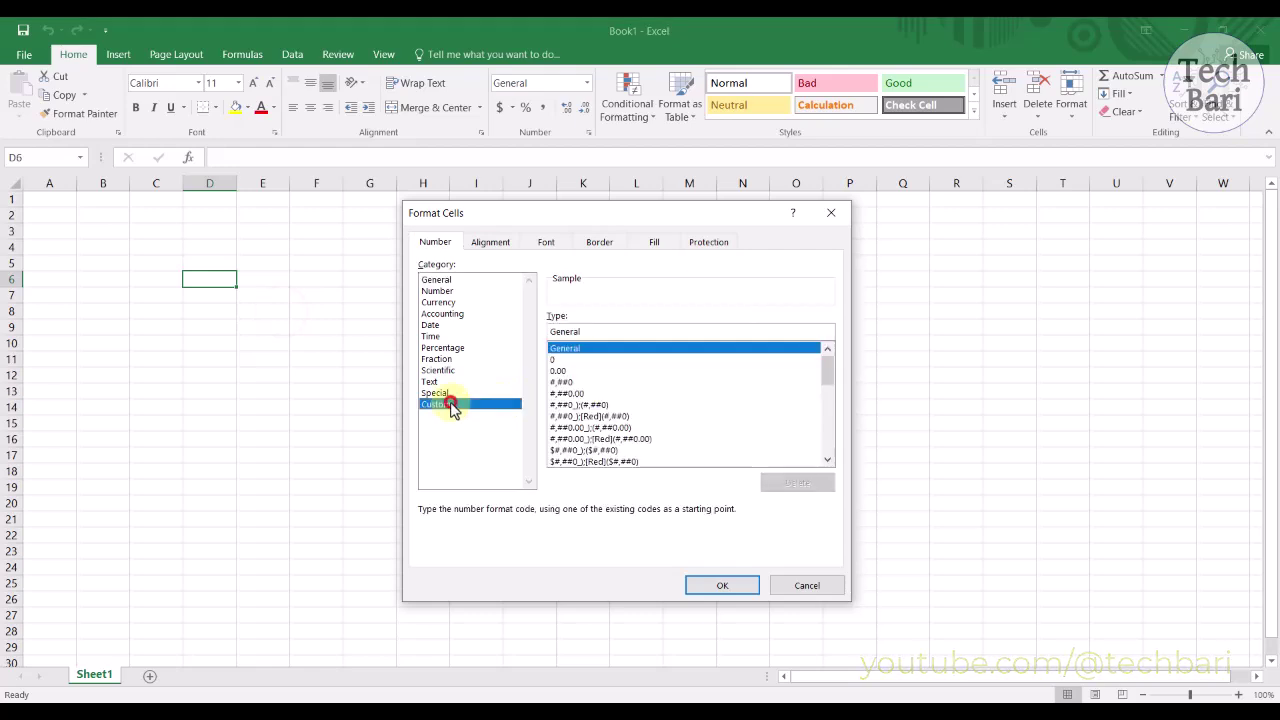
double_click(602, 330)
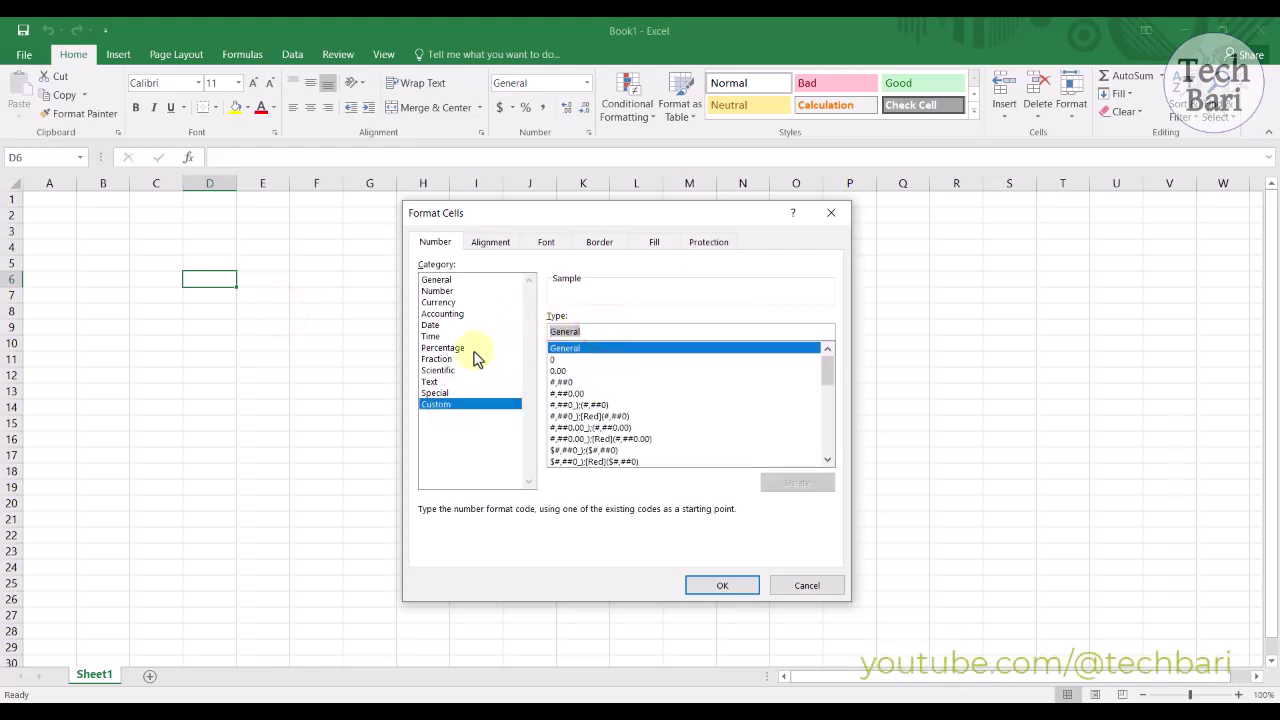
click(446, 326)
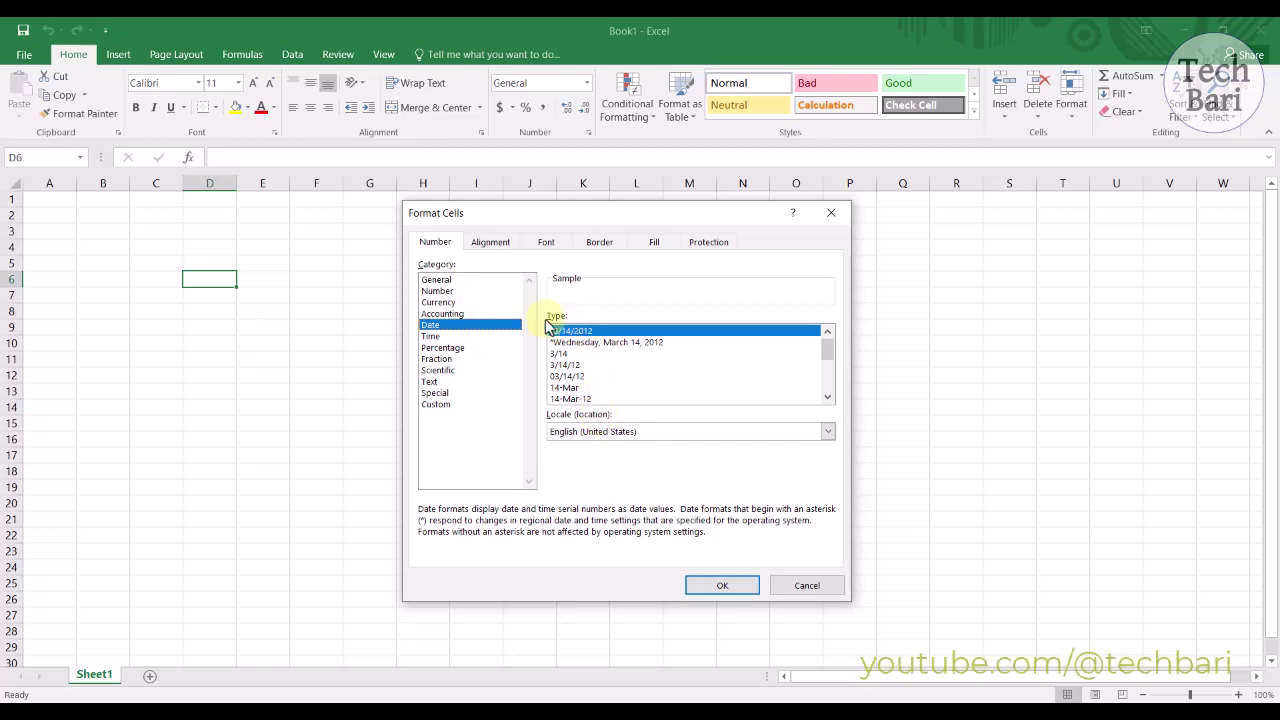
click(455, 404)
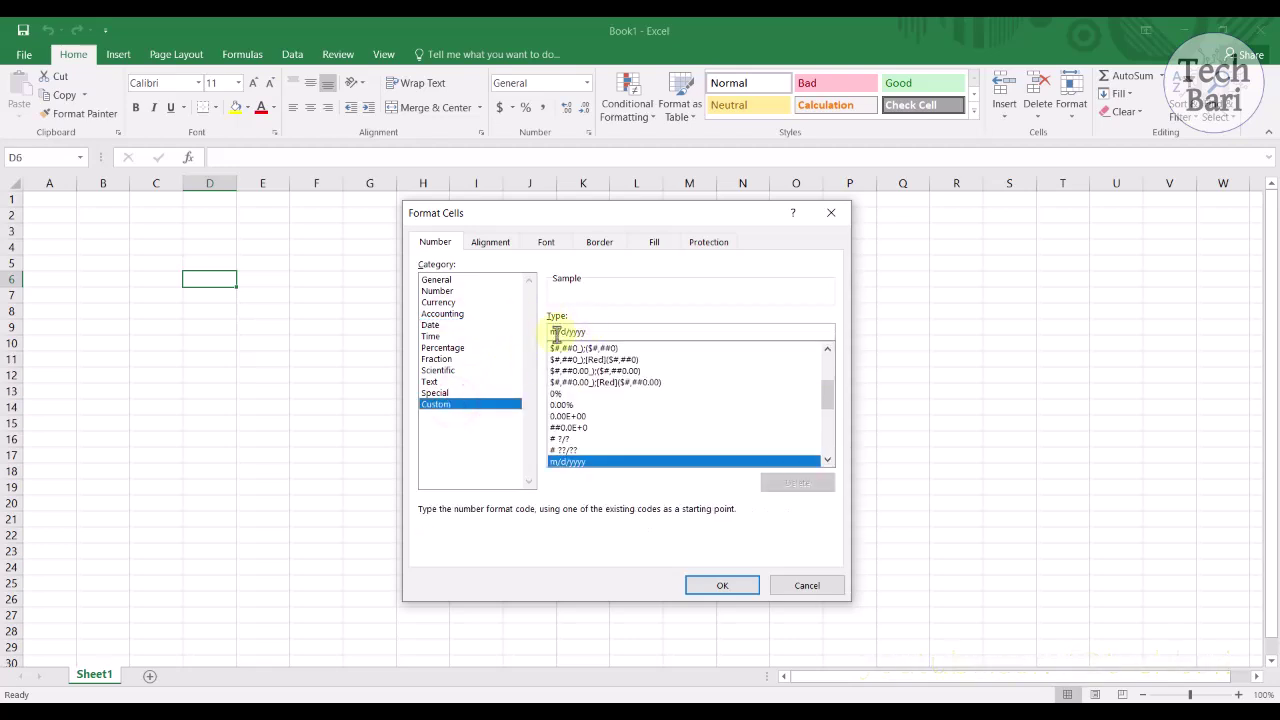
click(555, 332)
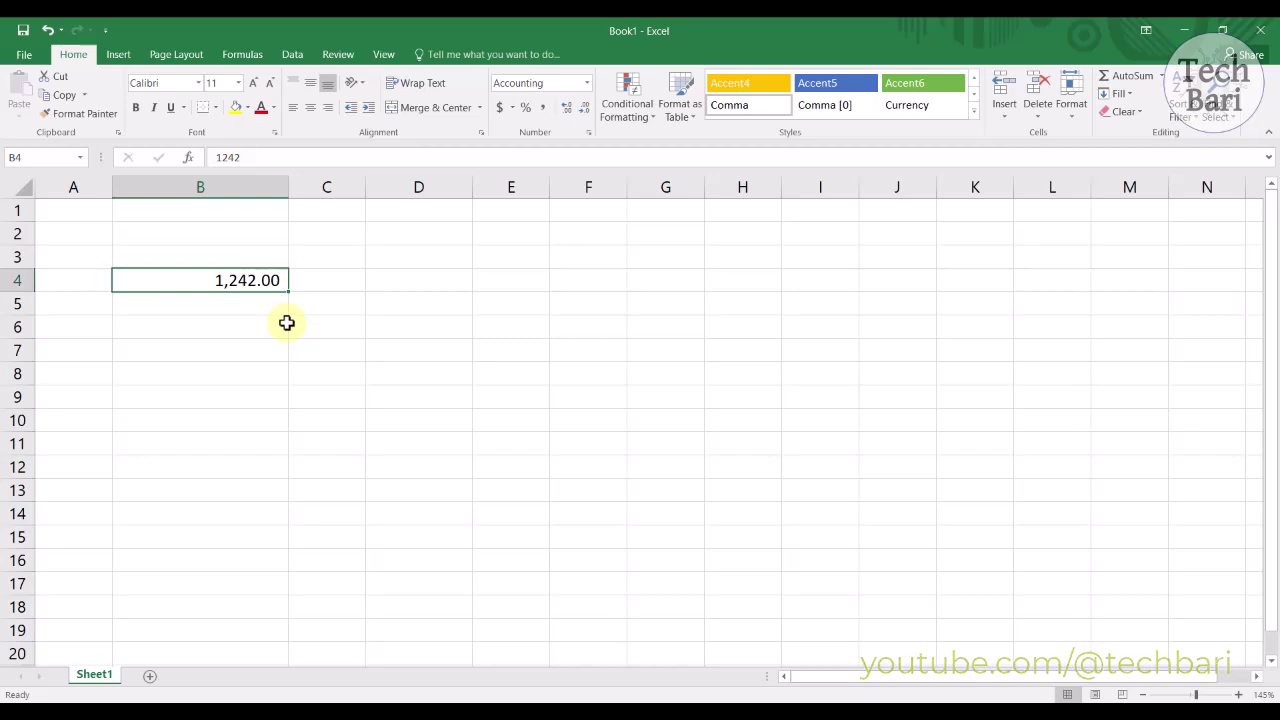
Step: Reset B4 to the General format through Format Cells so it shows plain 1242
right_click(234, 280)
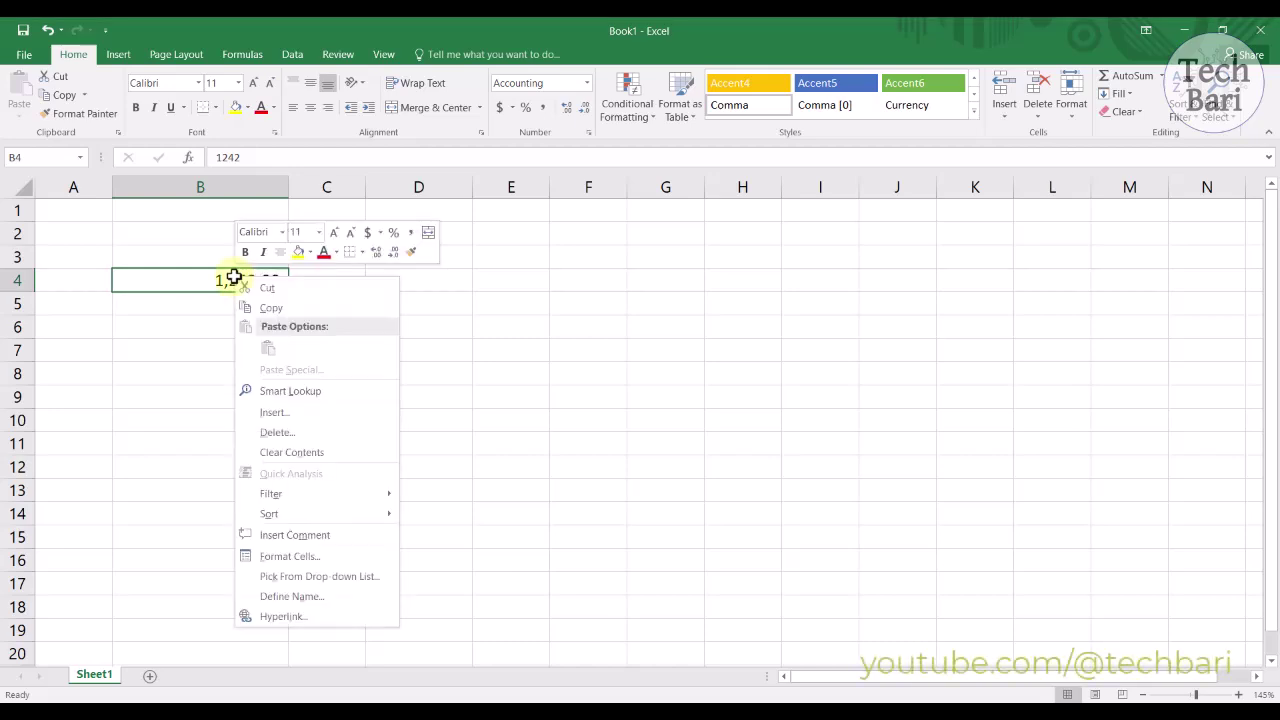
click(280, 558)
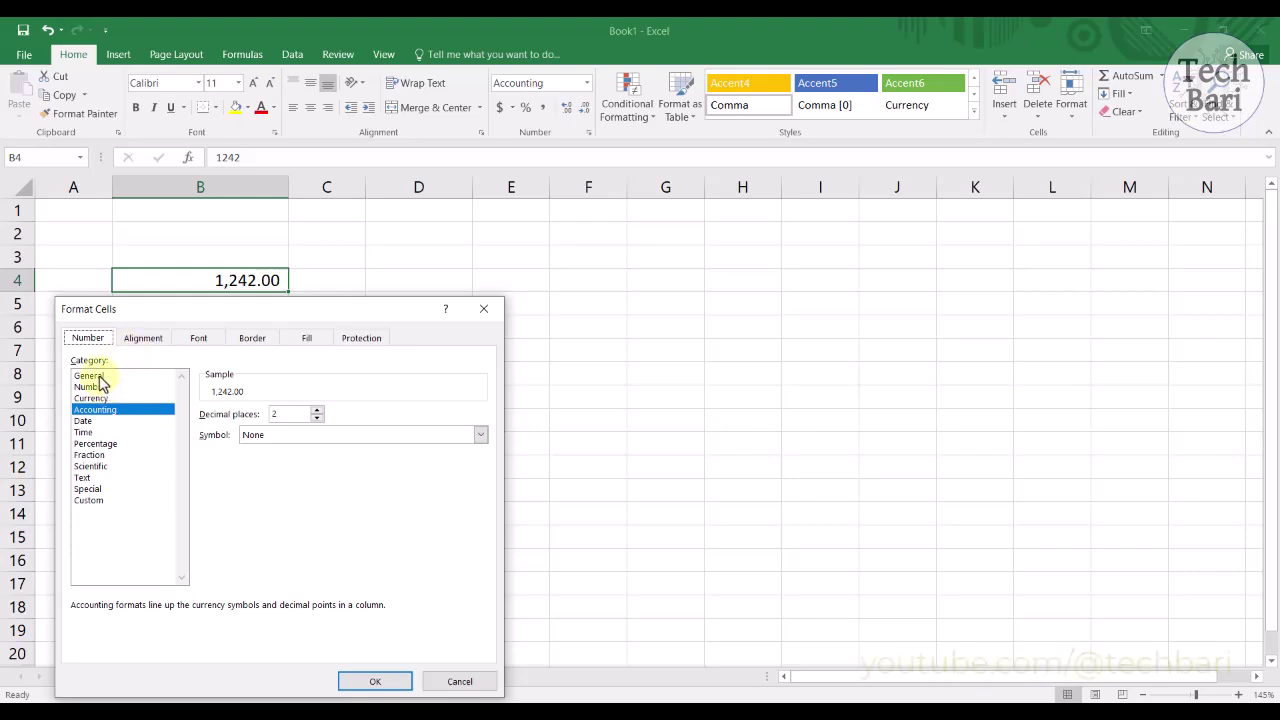
click(92, 375)
click(363, 685)
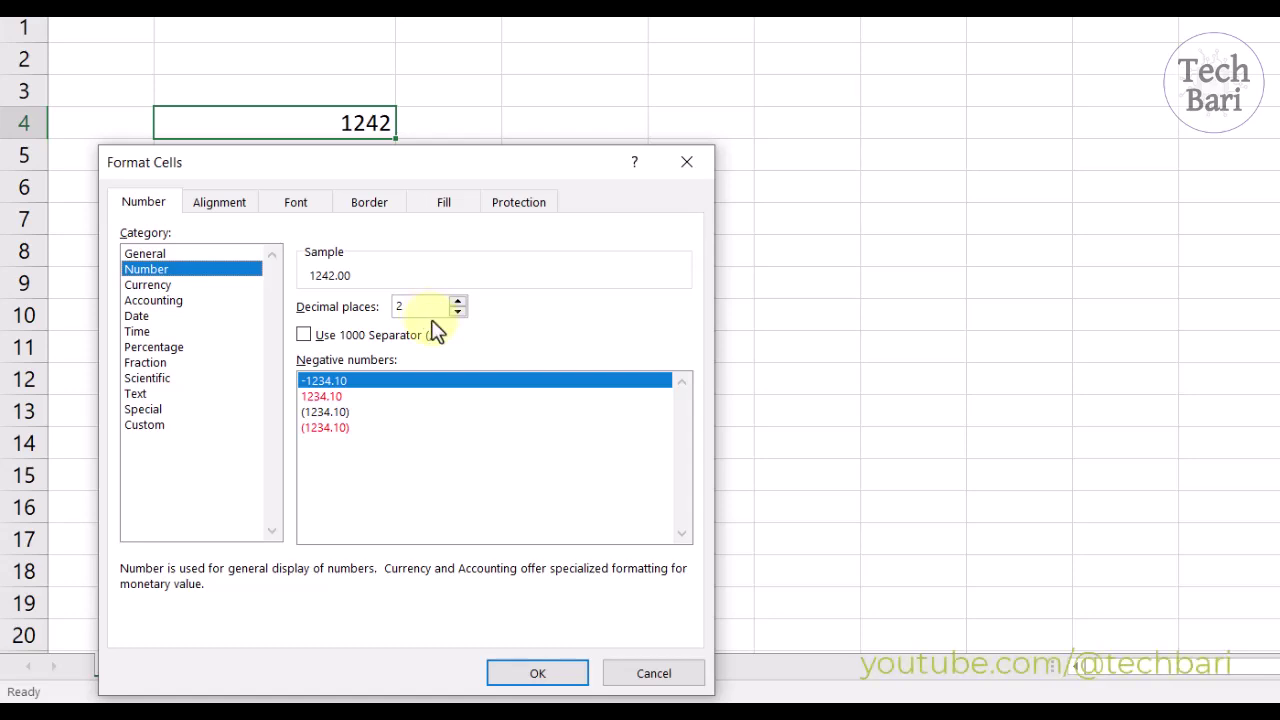
Step: Give B4 the Number format with 2 decimals, thousands separator and -1,234.10 negatives
click(457, 301)
click(457, 301)
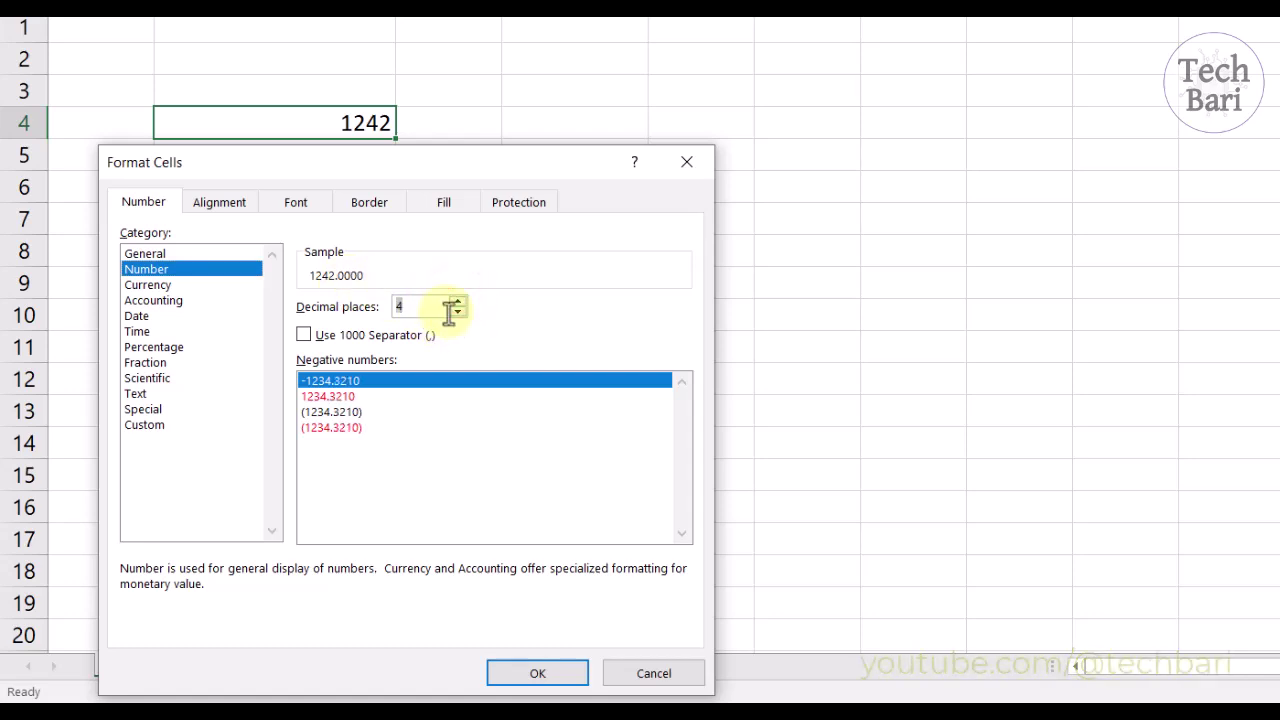
click(457, 312)
click(457, 312)
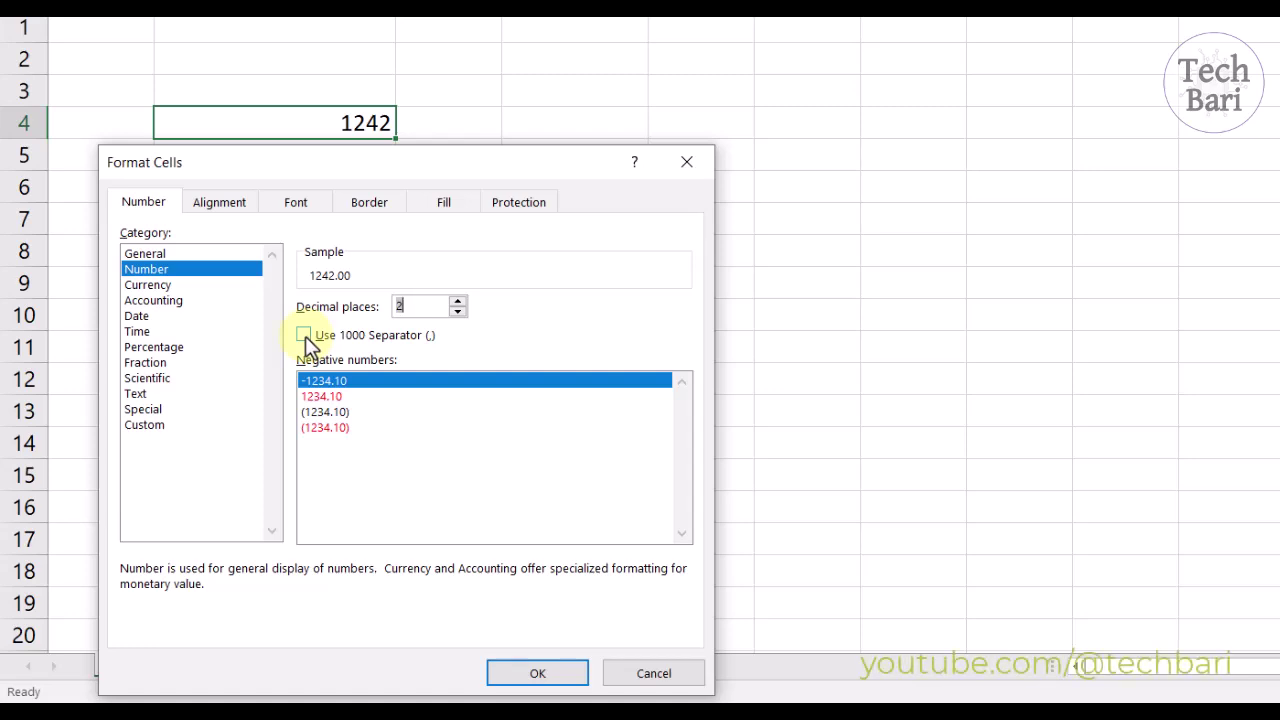
click(305, 336)
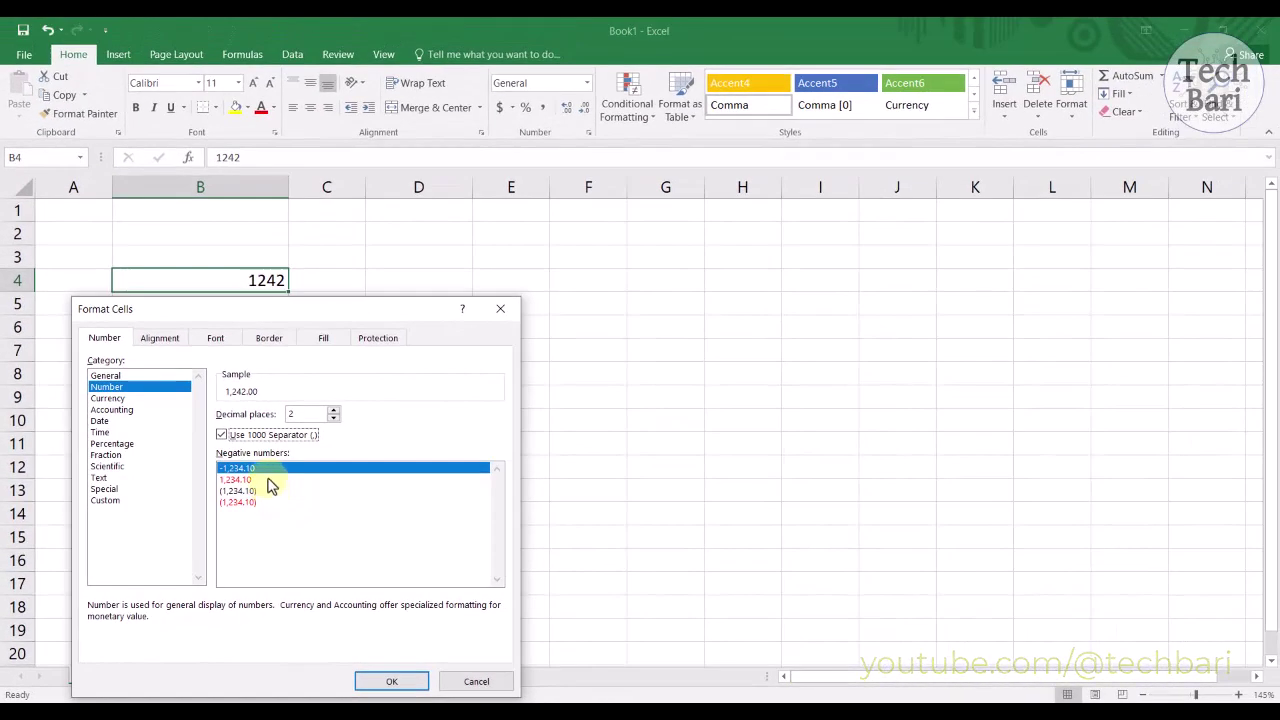
click(267, 480)
click(256, 490)
click(262, 502)
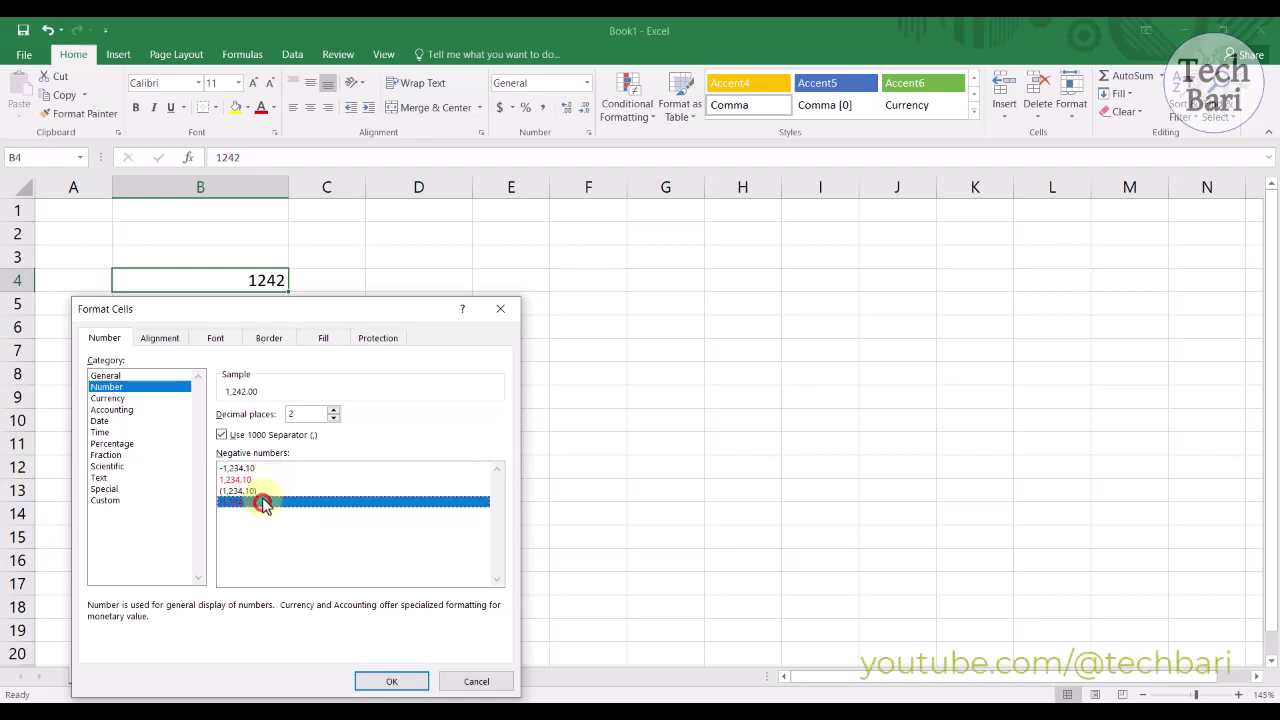
click(258, 468)
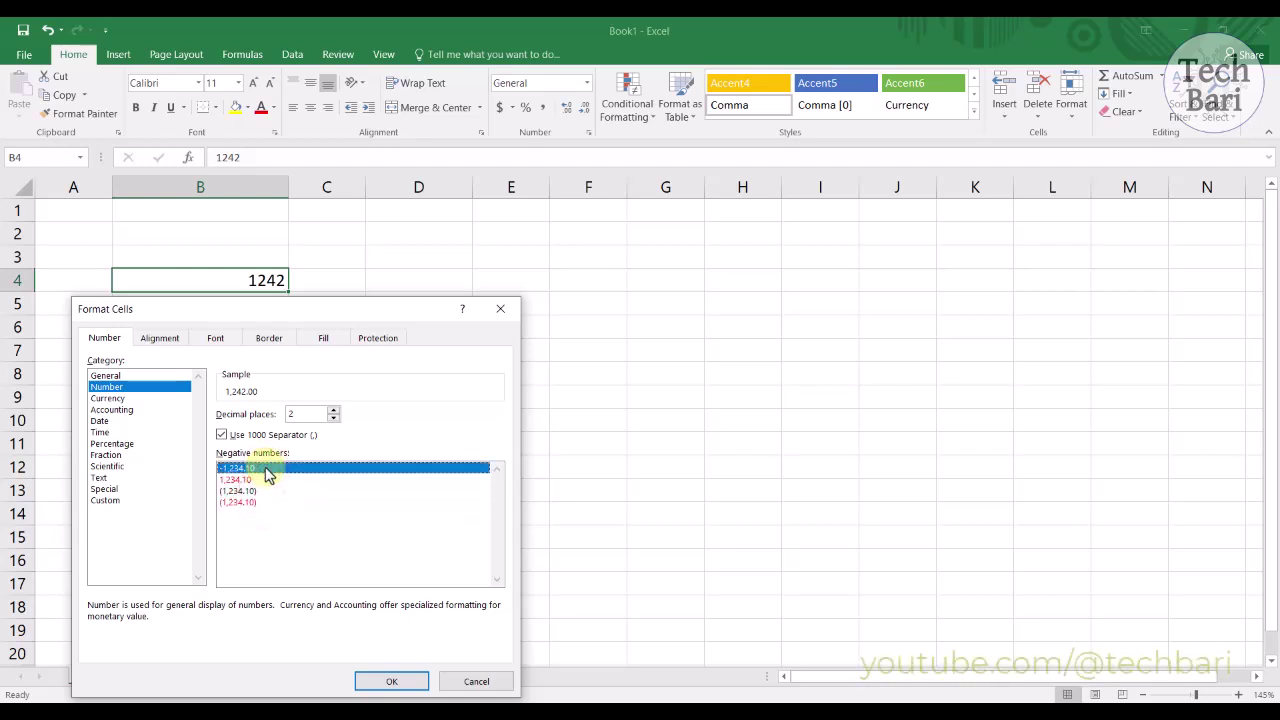
click(376, 684)
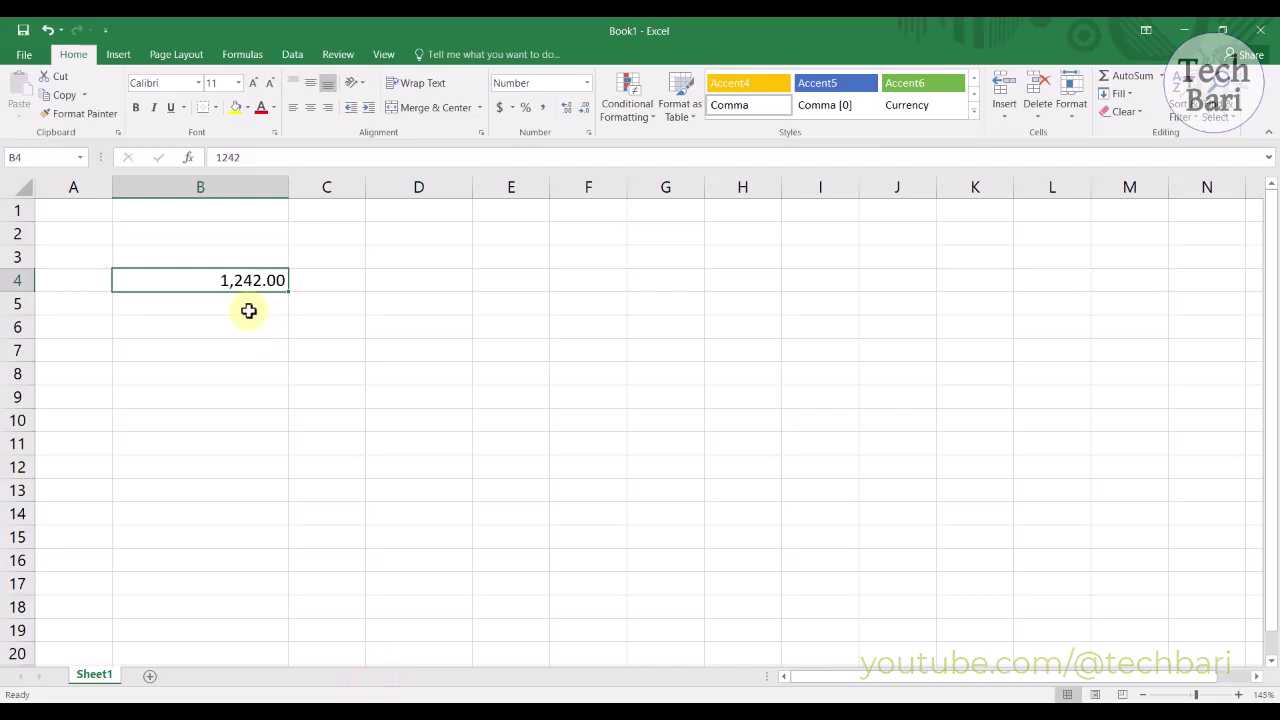
Step: Enter -1234 in B4 and give it the red negative-number style
text(-123)
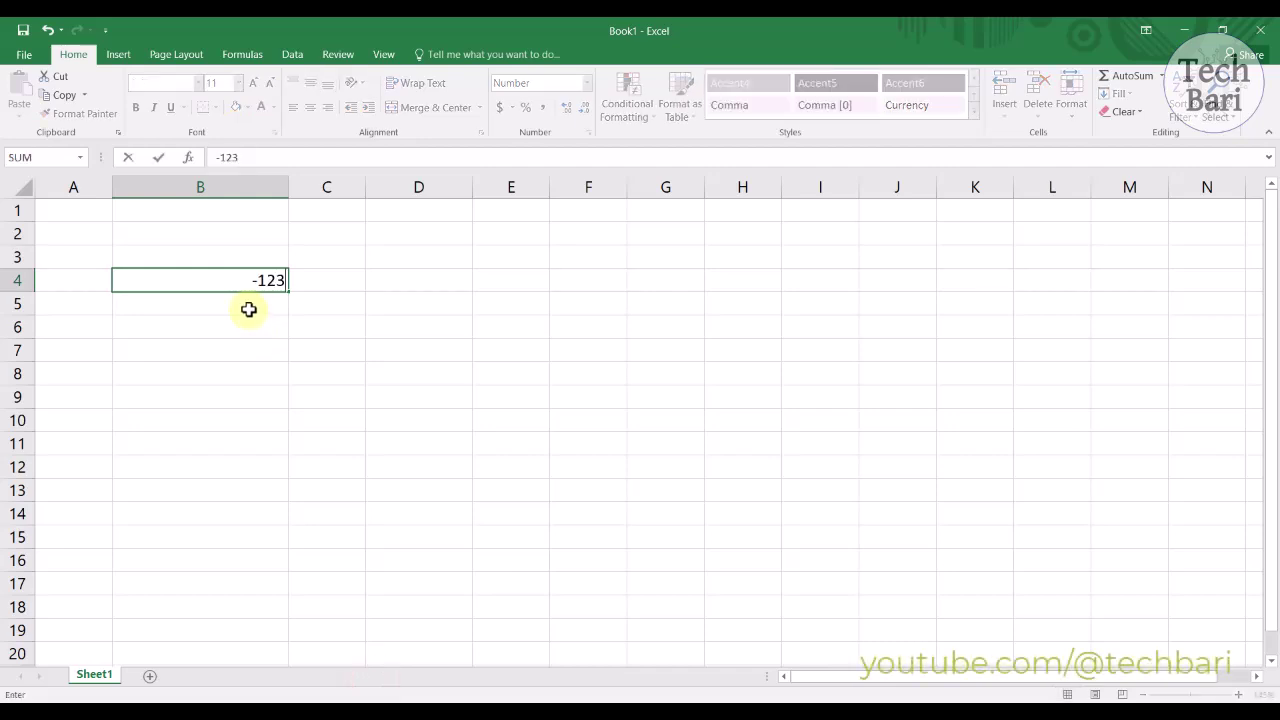
text(4)
click(243, 345)
right_click(253, 279)
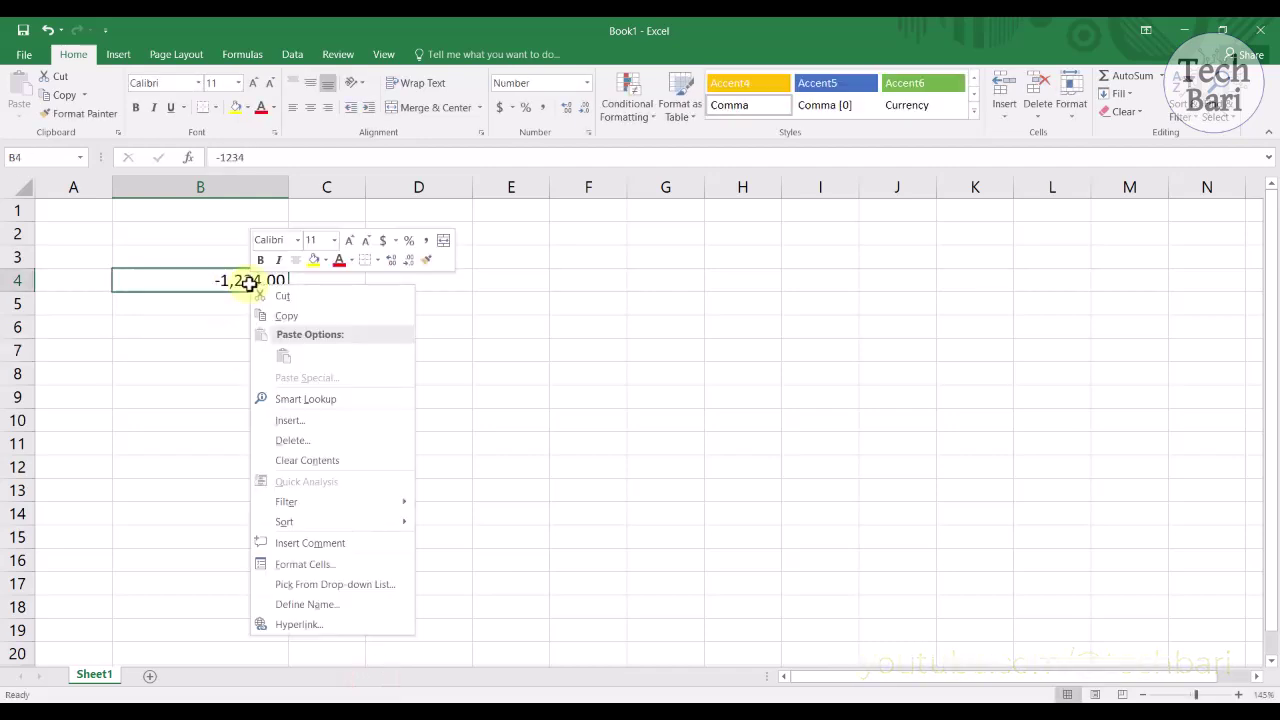
click(300, 564)
click(240, 480)
click(370, 682)
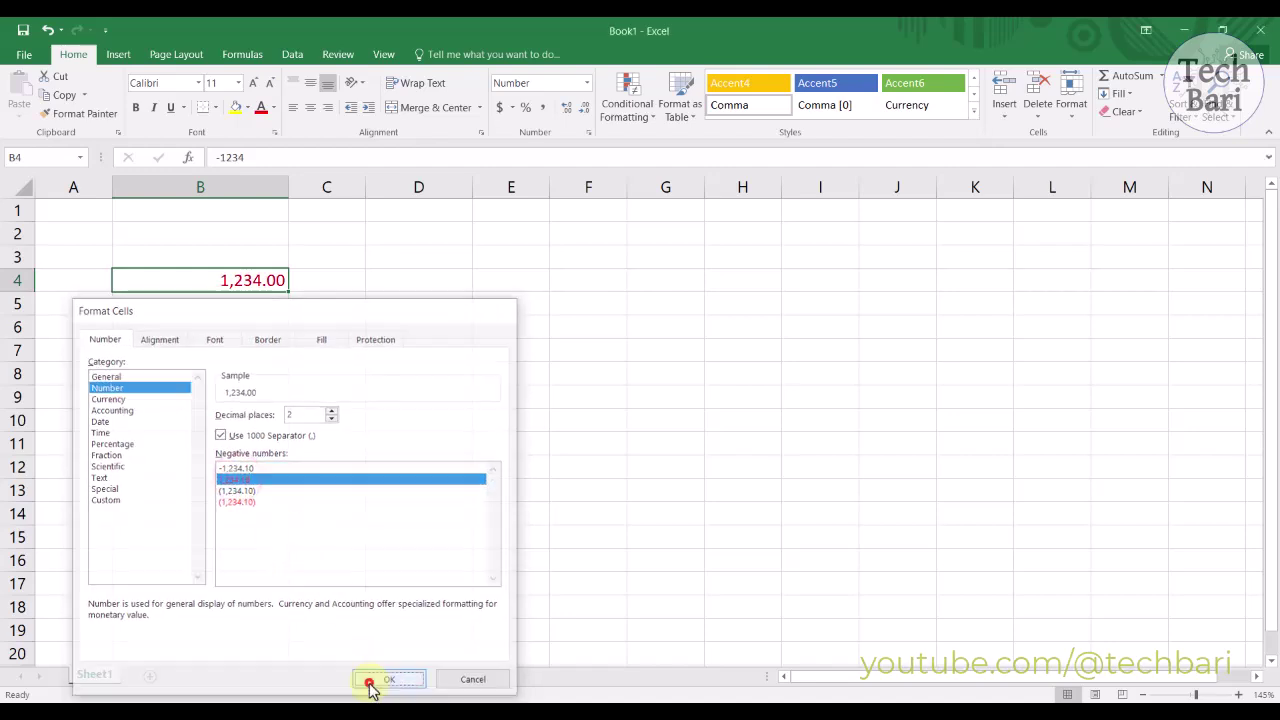
Step: Switch B4's negative-number display to parentheses
right_click(259, 286)
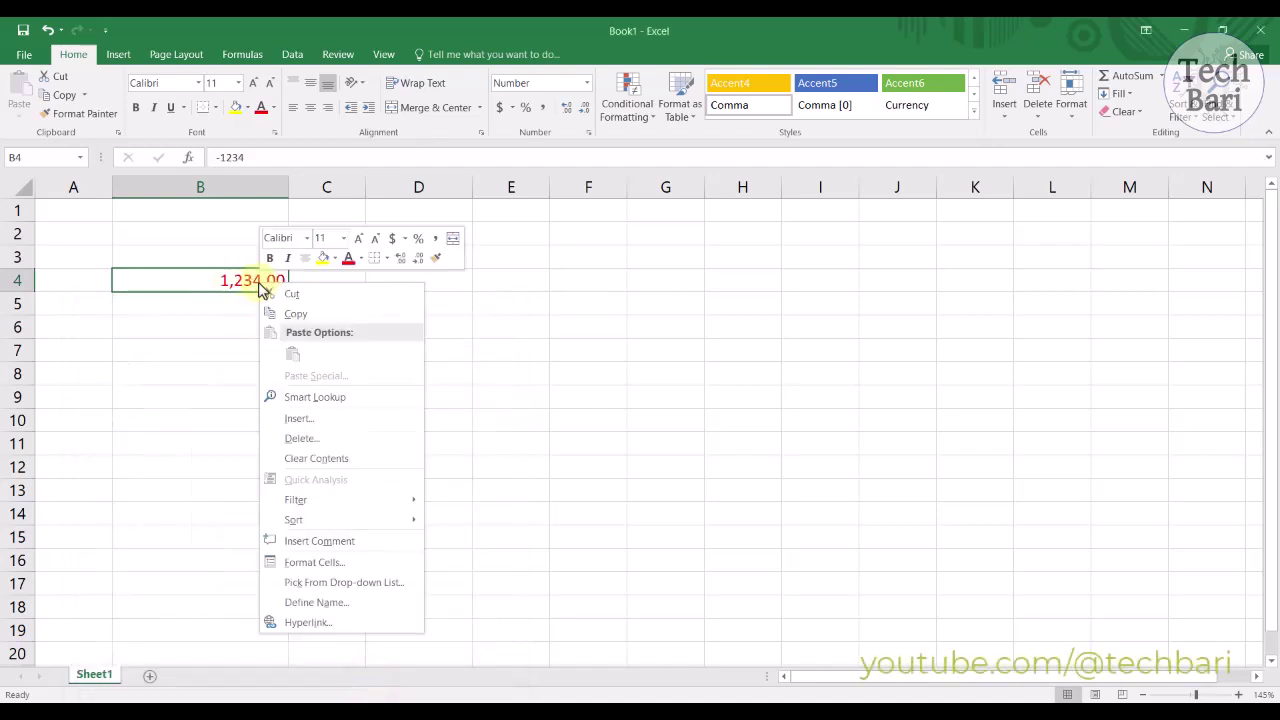
click(310, 562)
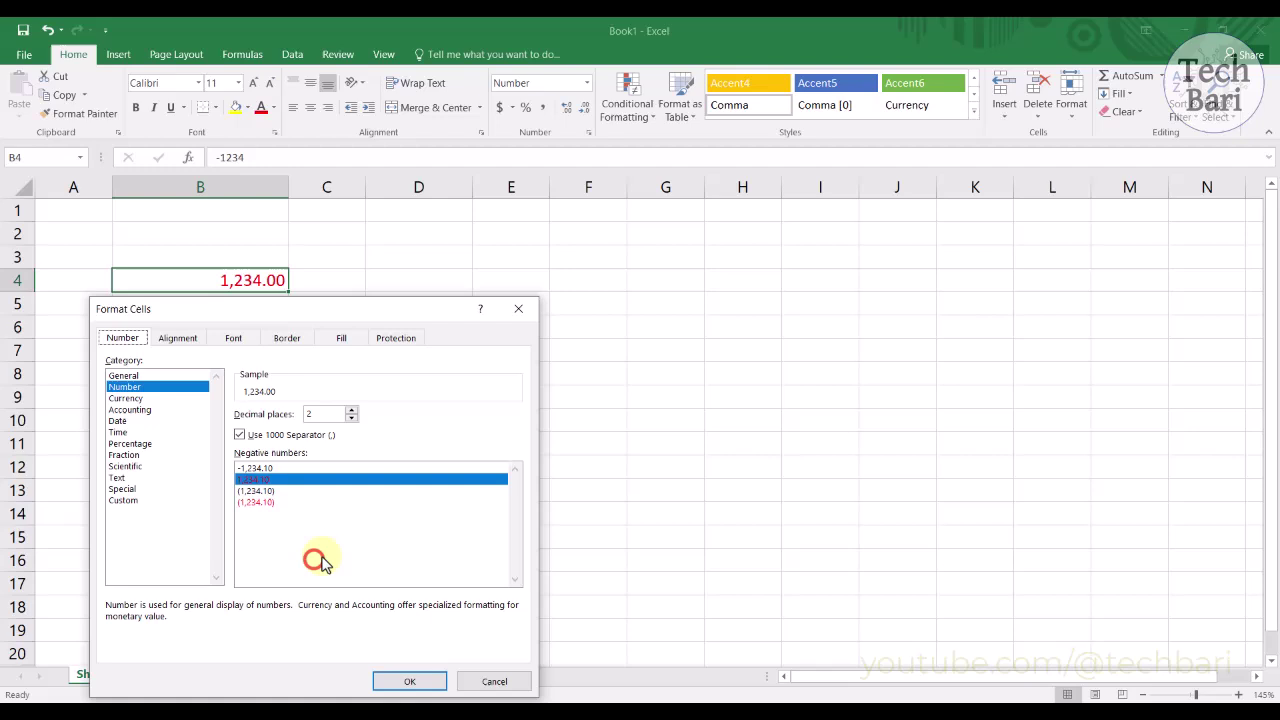
click(266, 491)
click(409, 681)
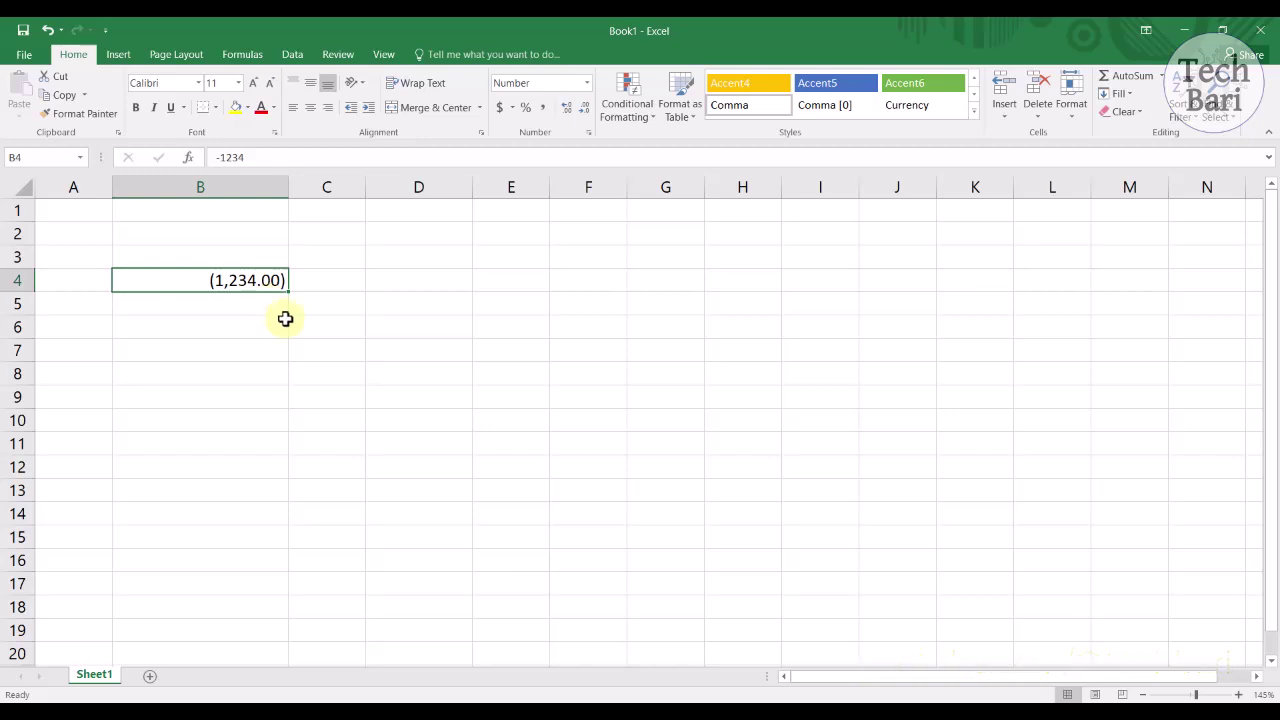
Step: Switch B4's negative display to red parentheses, showing (1,234.00)
right_click(250, 280)
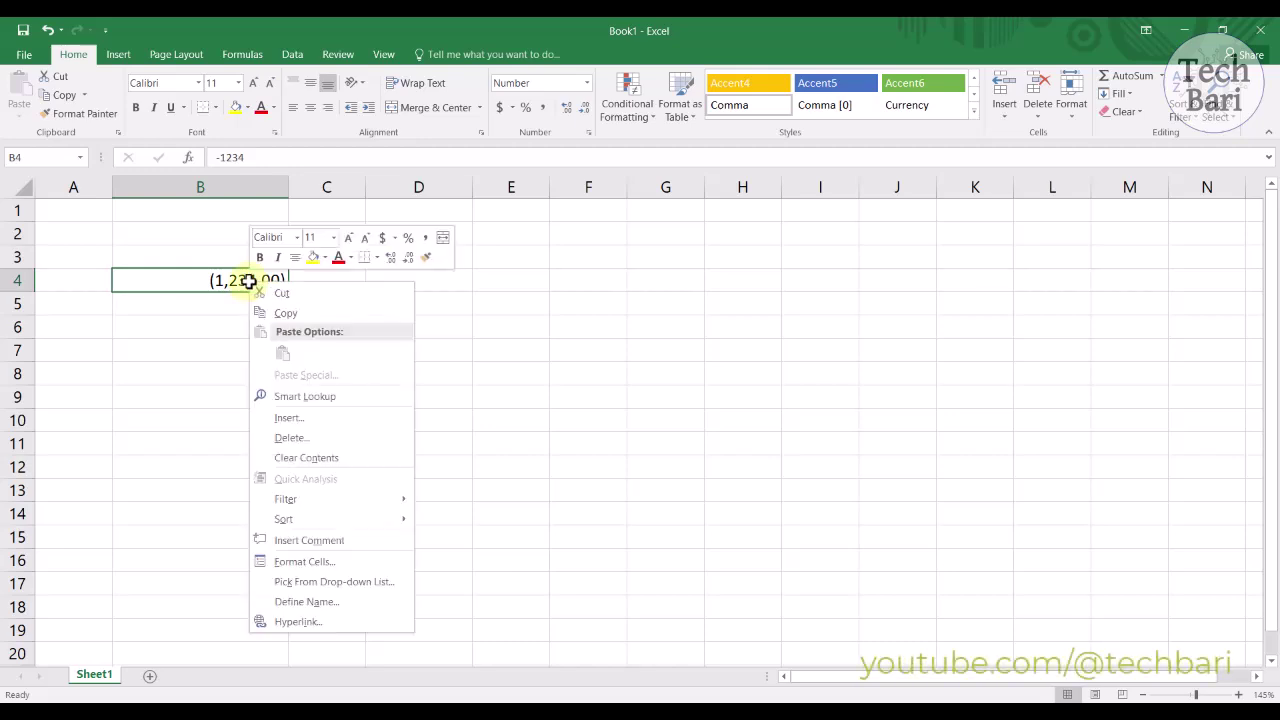
click(286, 560)
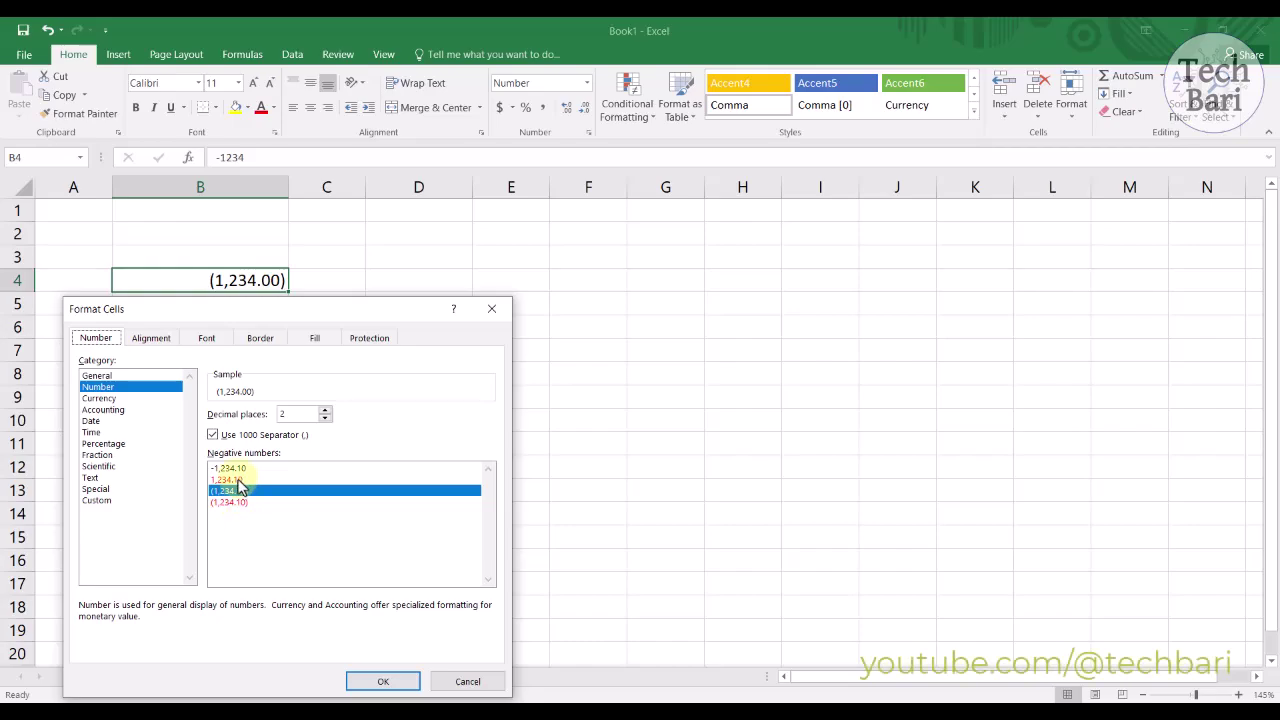
click(277, 503)
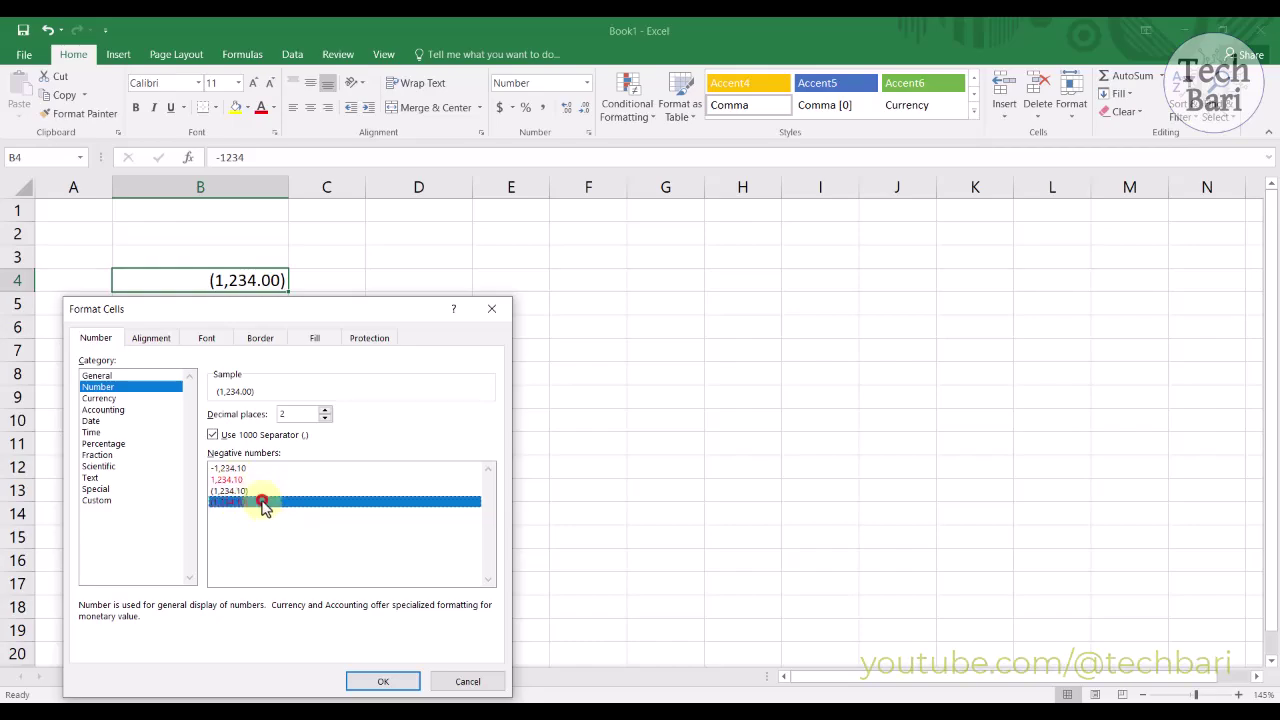
click(366, 681)
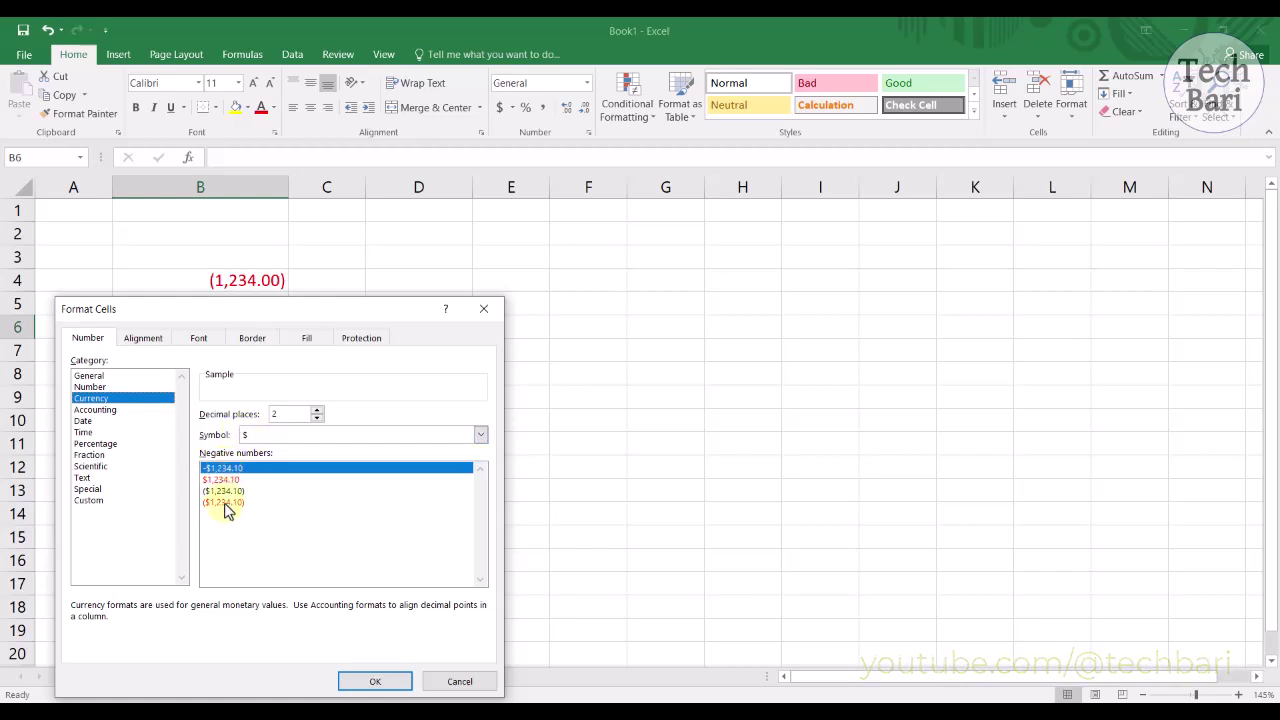
Step: Apply Currency with minus-sign negatives to B6 and enter 1,234 there
click(366, 686)
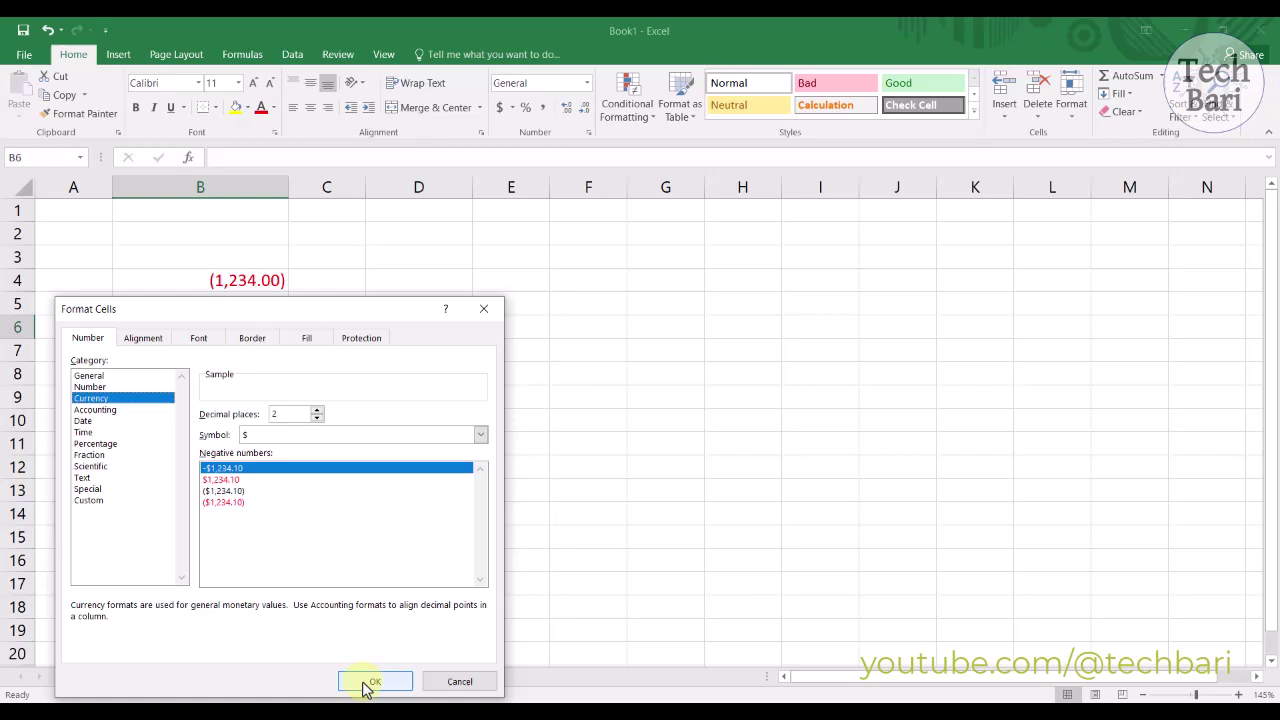
click(260, 468)
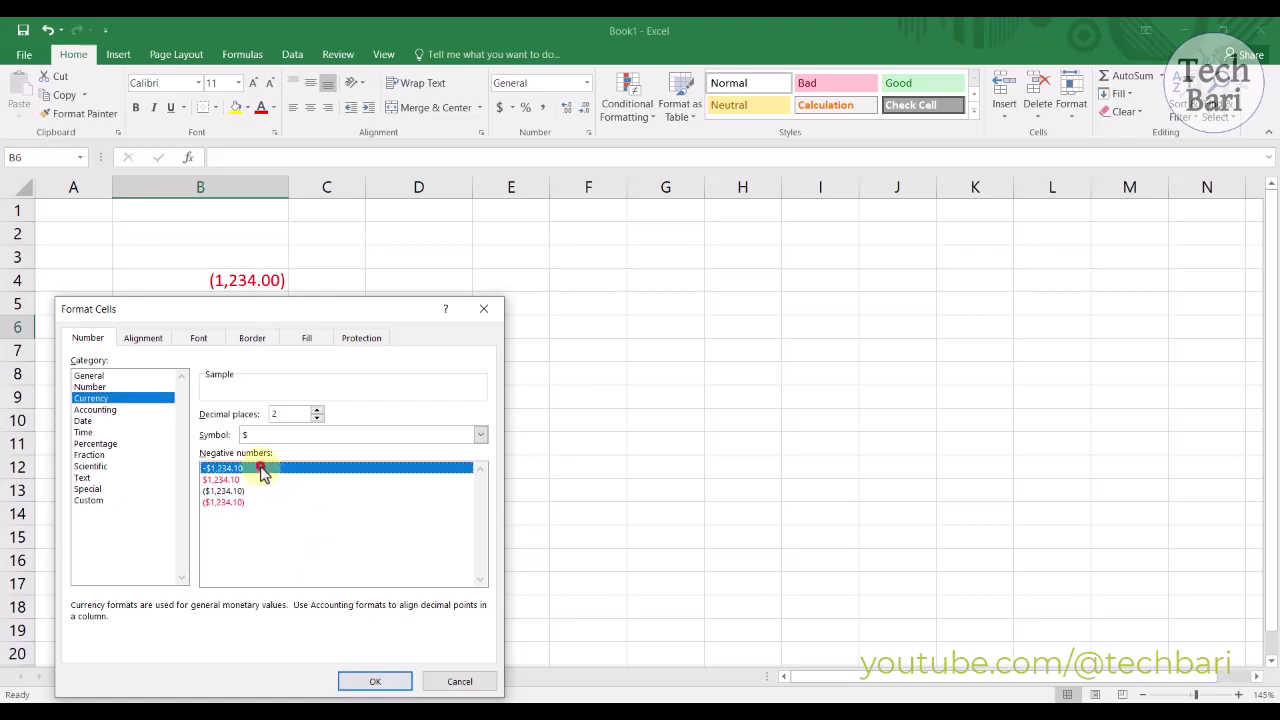
click(368, 680)
text(1,23)
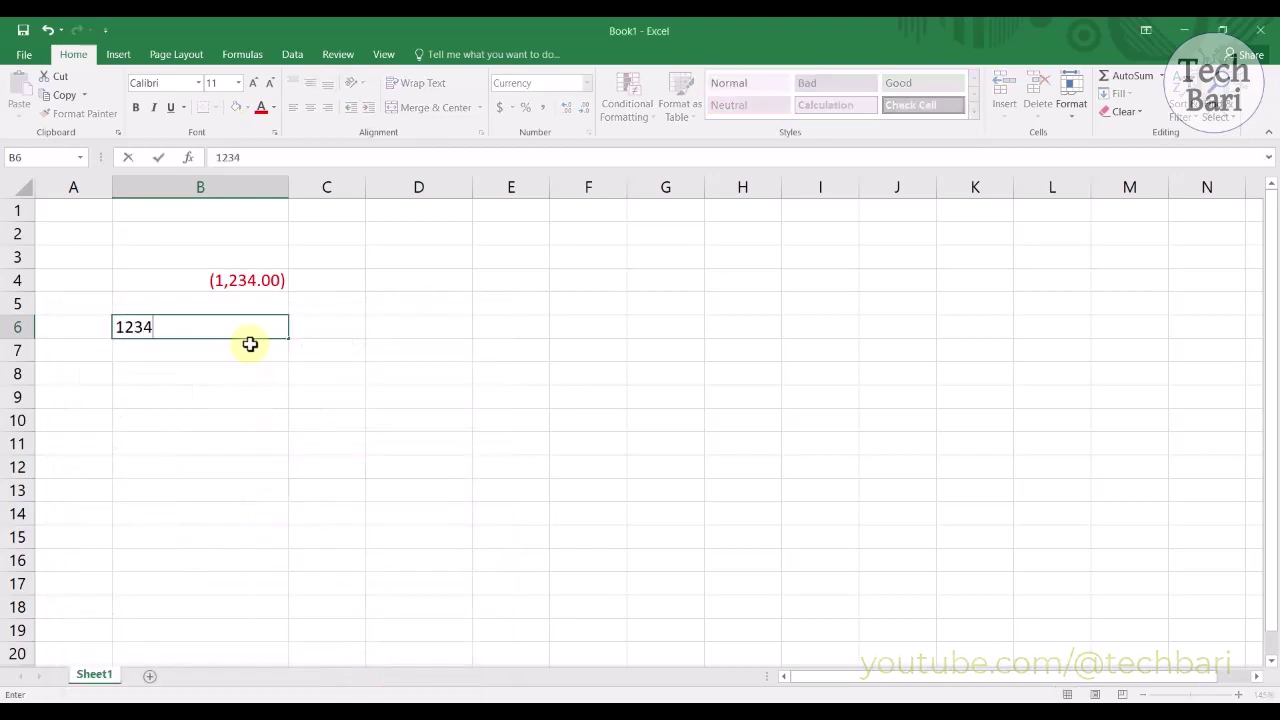
text(4)
click(235, 412)
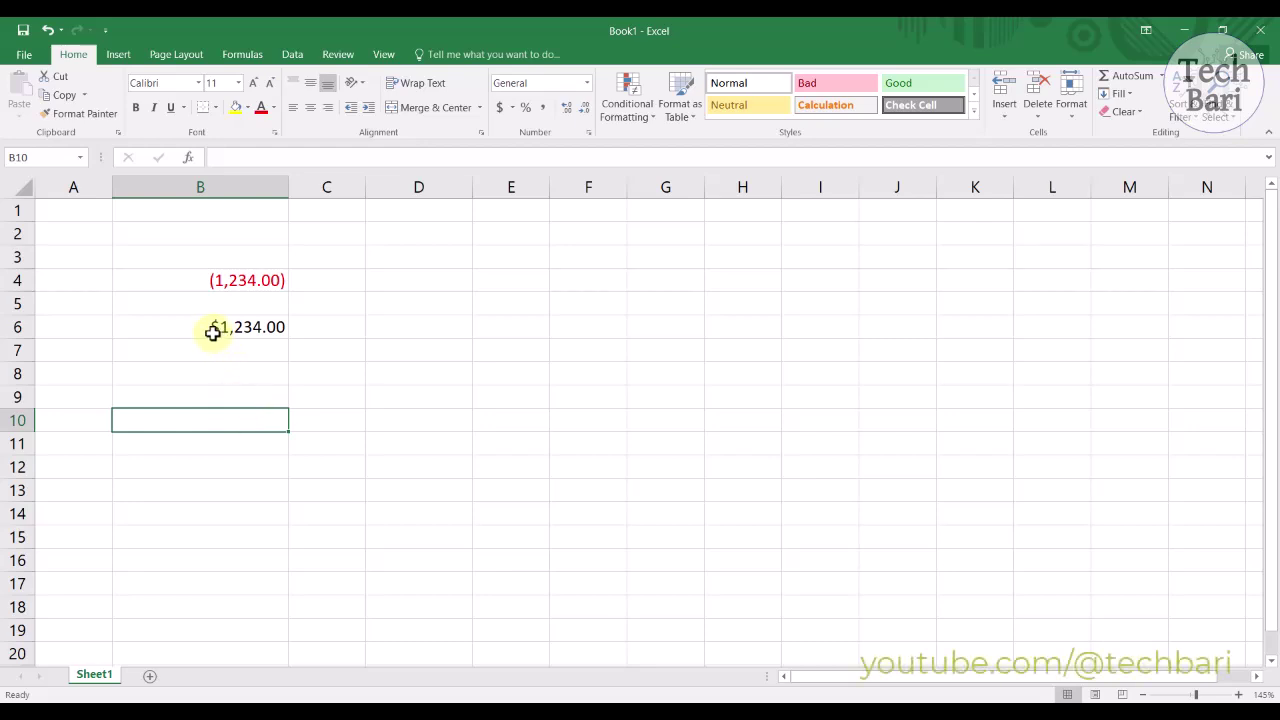
Step: Change B6's currency symbol to KMF, then clear the cell
click(257, 326)
right_click(257, 326)
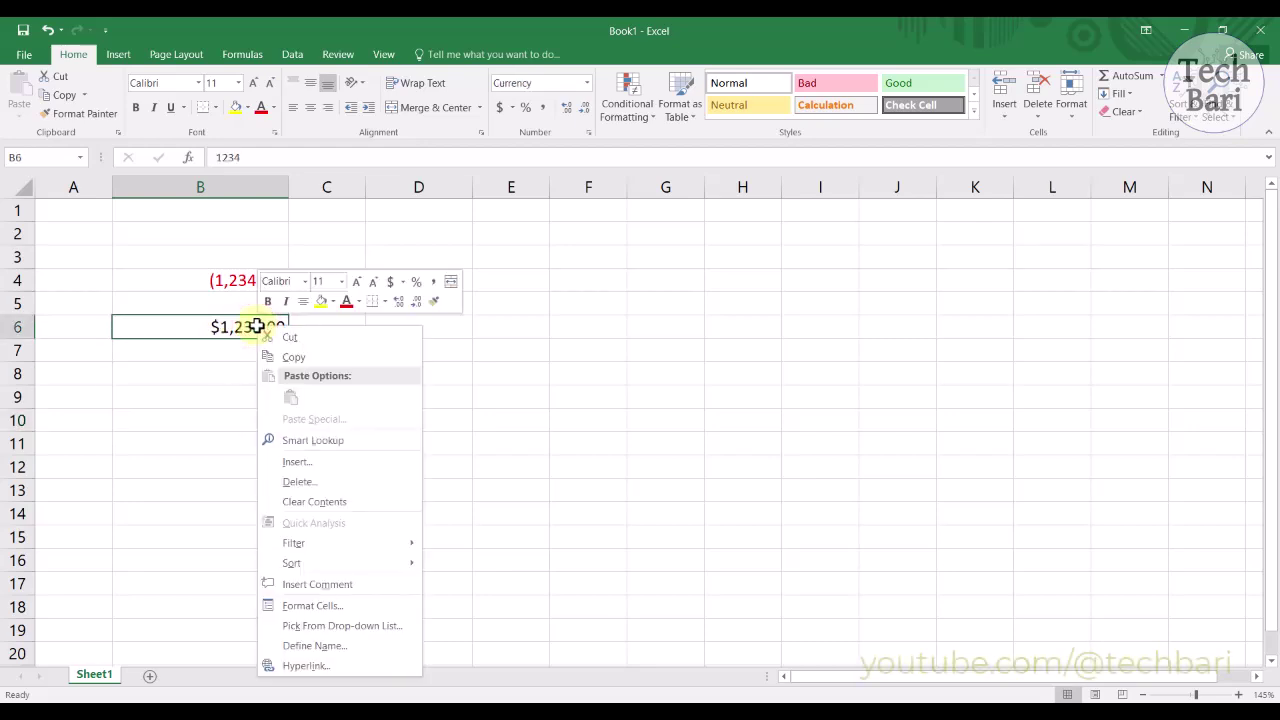
click(337, 606)
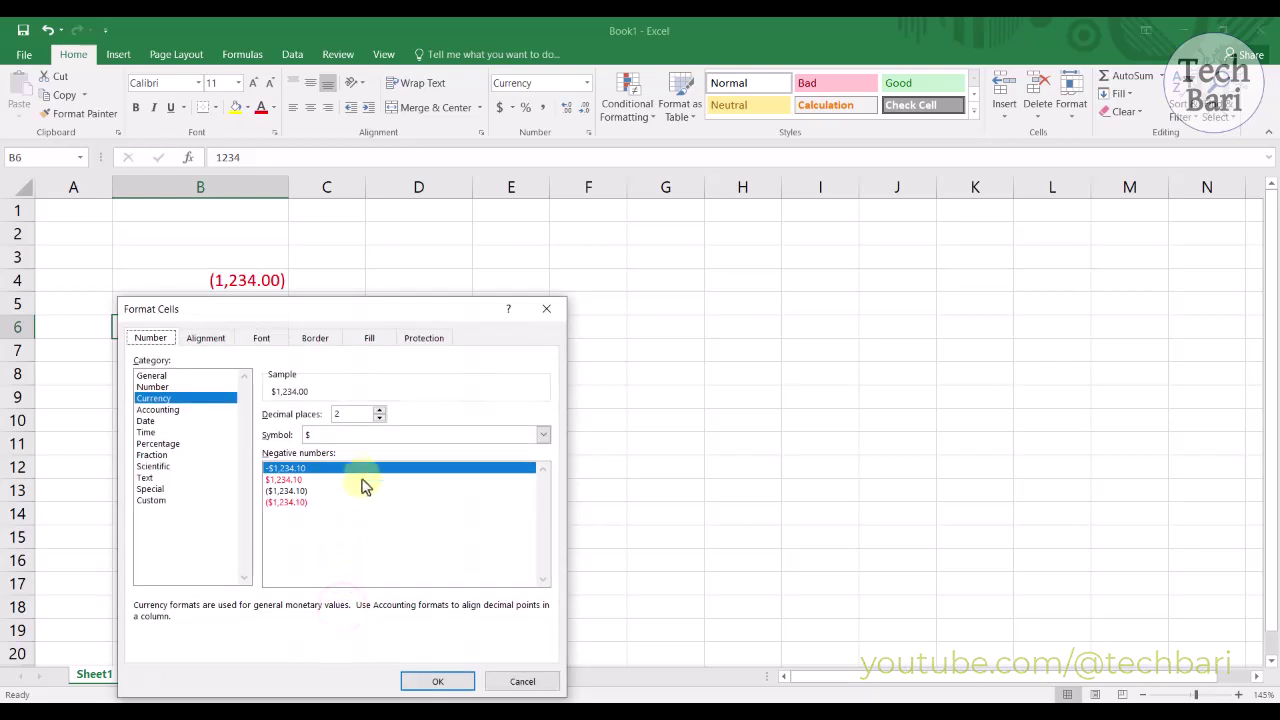
click(543, 436)
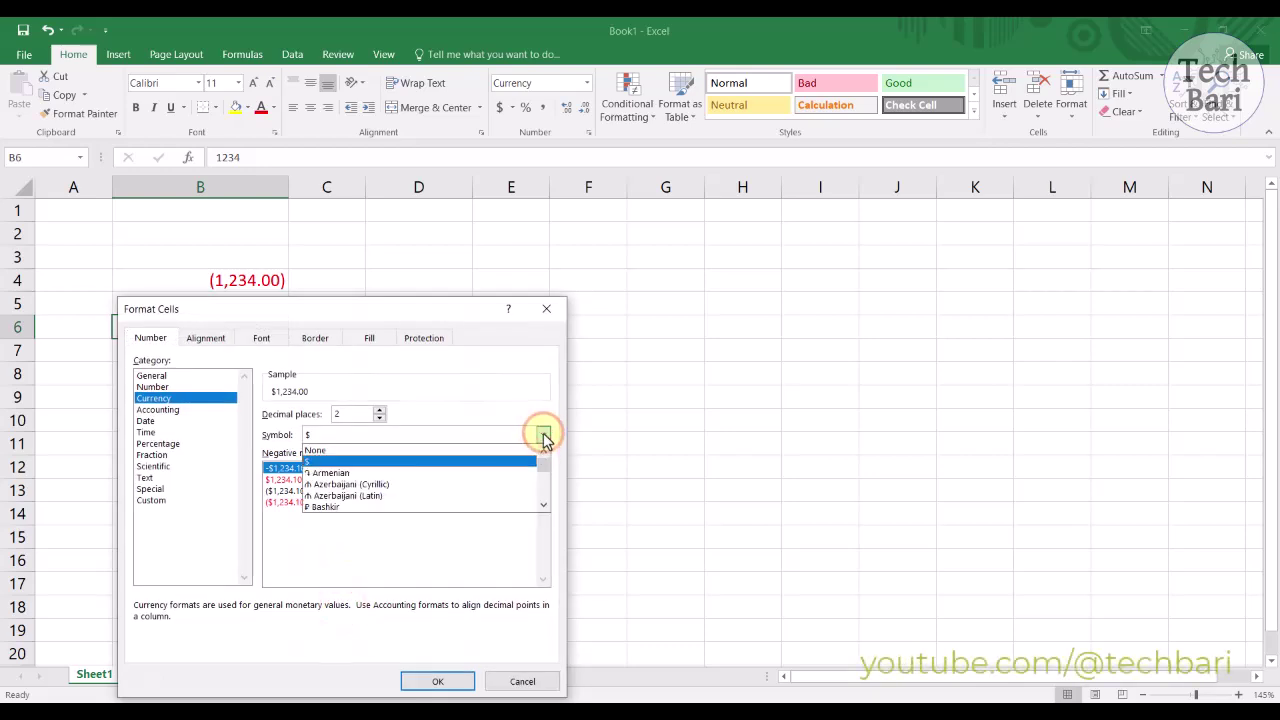
drag(543, 508, 543, 486)
click(455, 487)
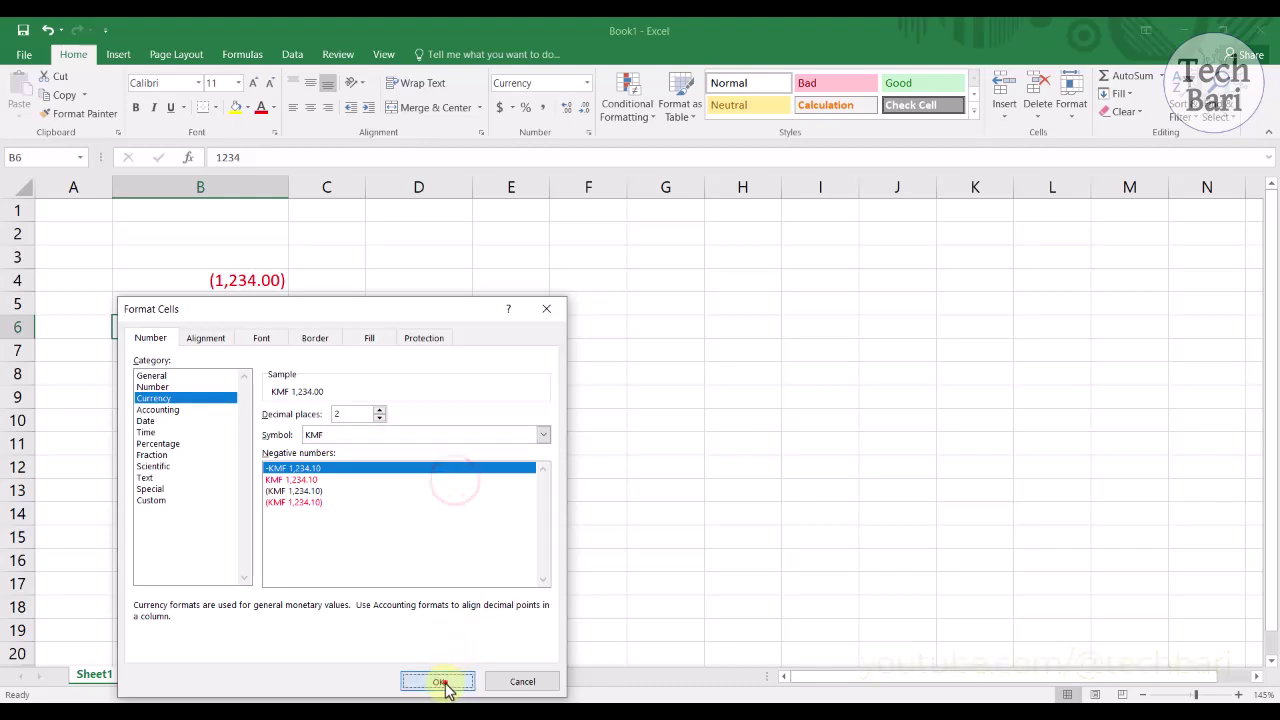
click(440, 681)
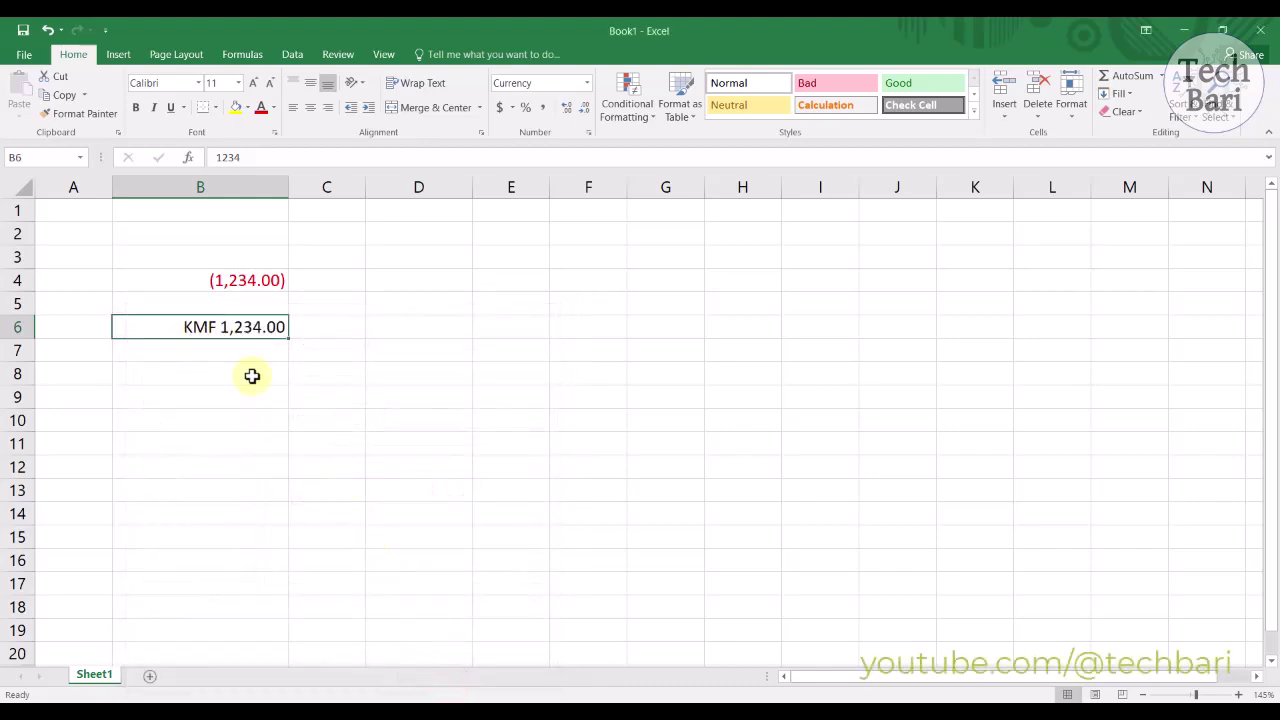
key(Delete)
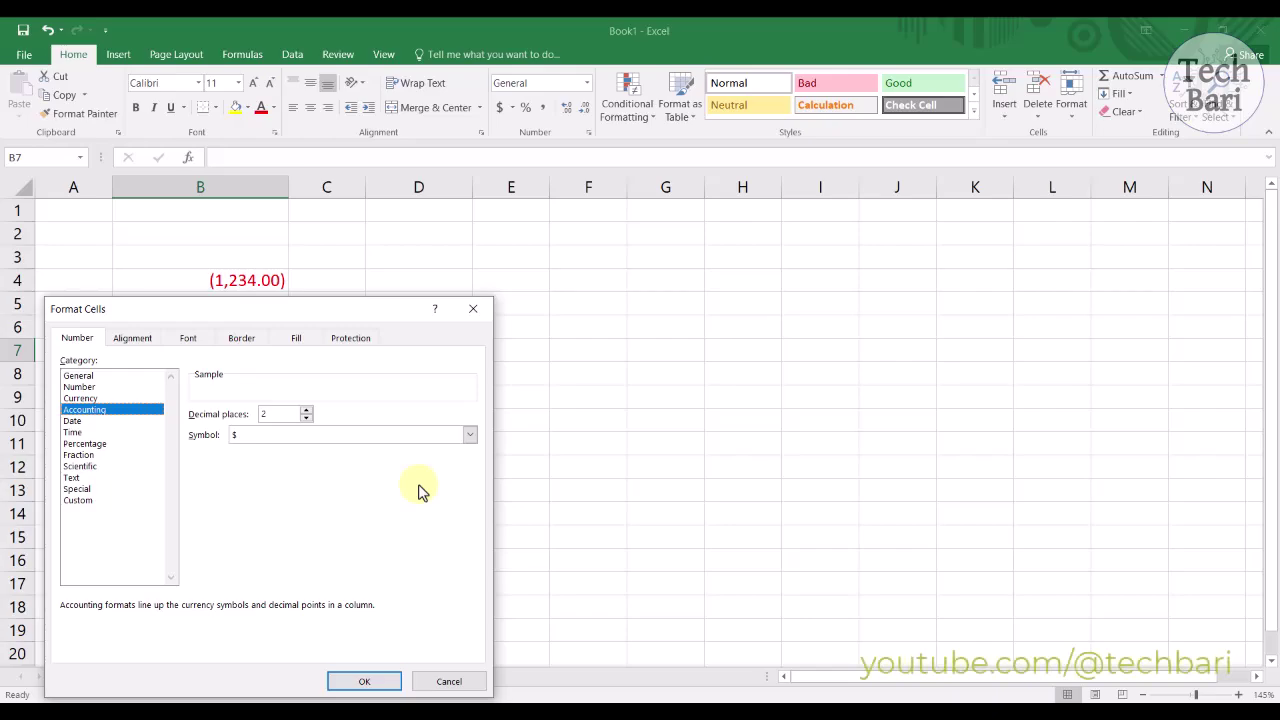
Step: Apply the 14-Mar-12 date type to B9
click(469, 434)
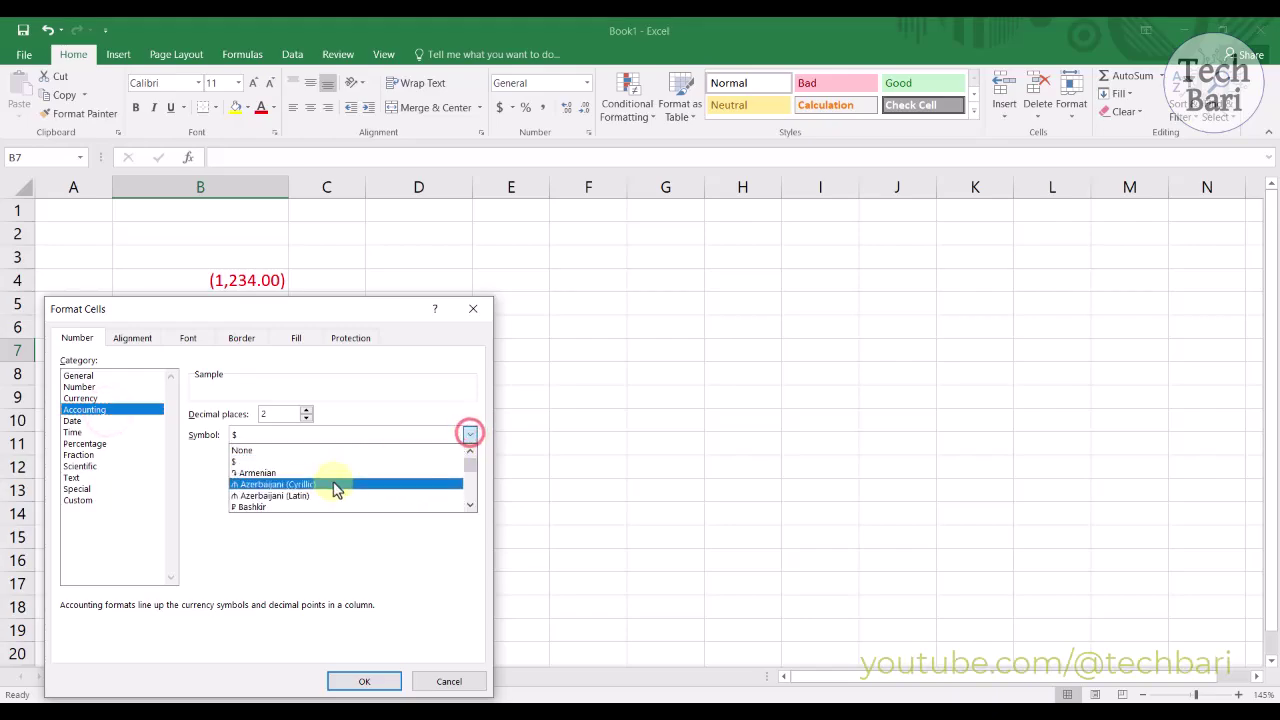
click(473, 470)
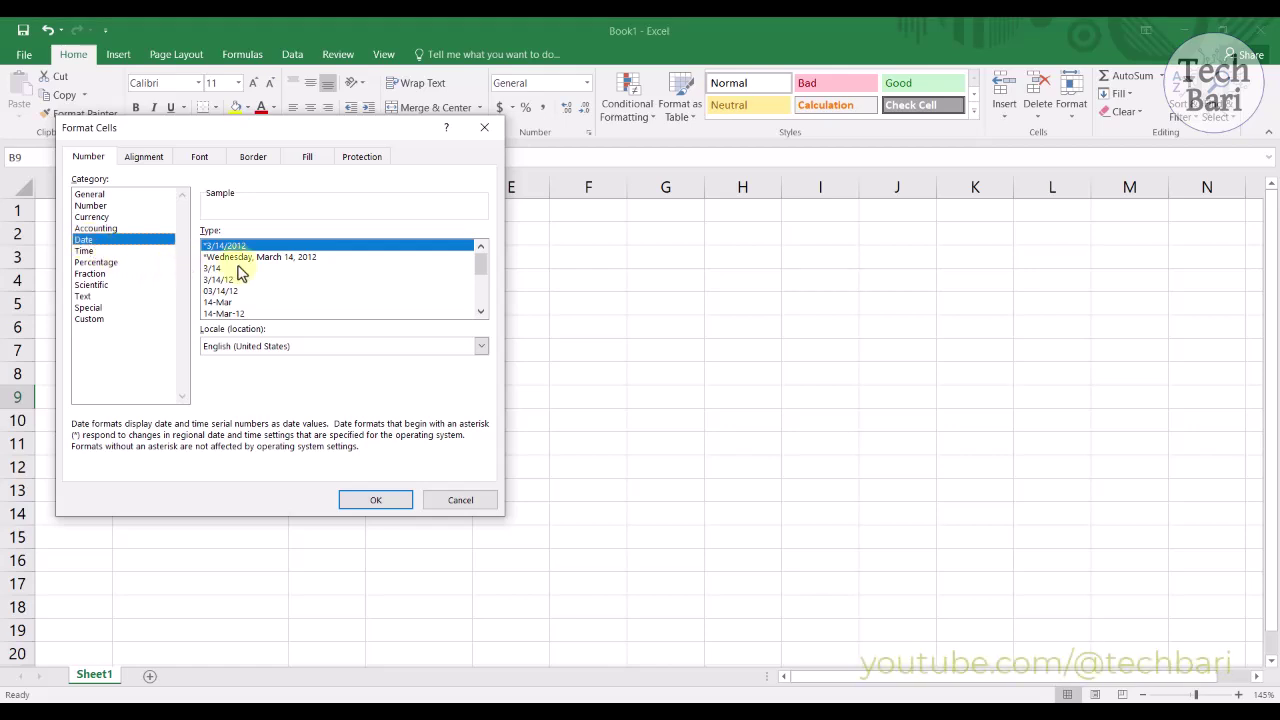
click(481, 313)
click(481, 313)
click(481, 313)
click(481, 313)
click(481, 313)
click(481, 313)
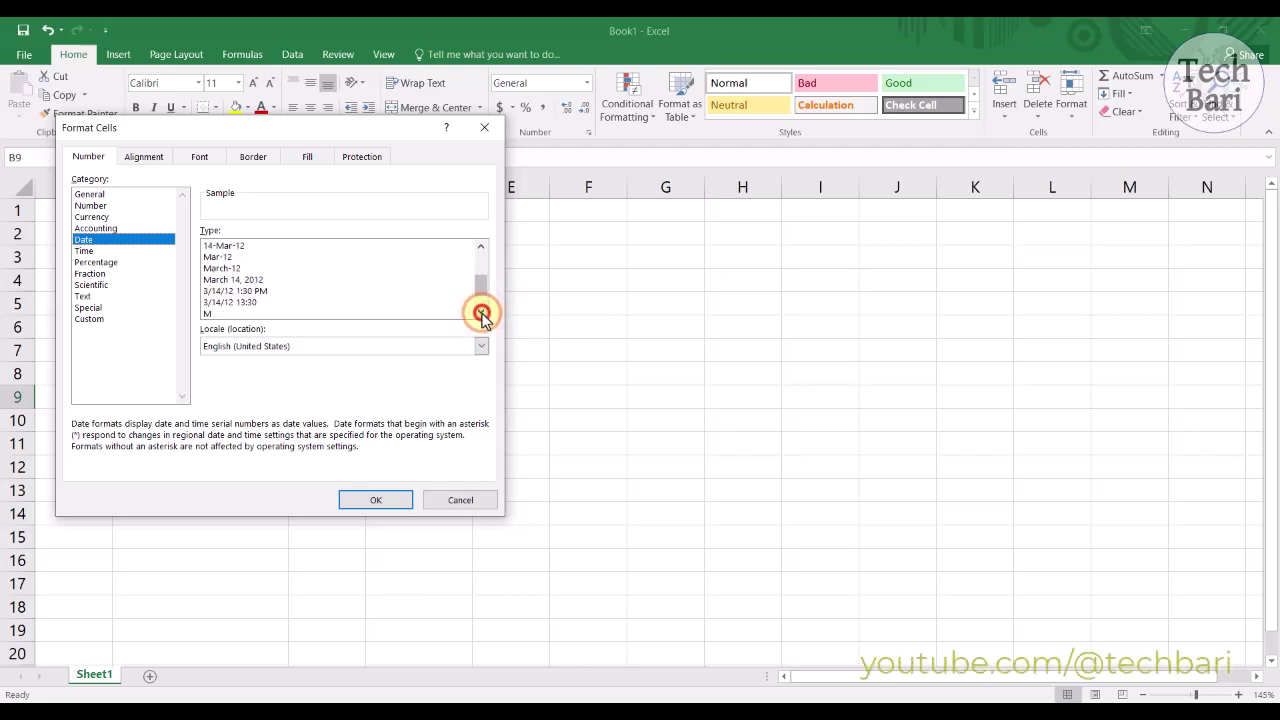
click(481, 313)
click(481, 313)
click(481, 313)
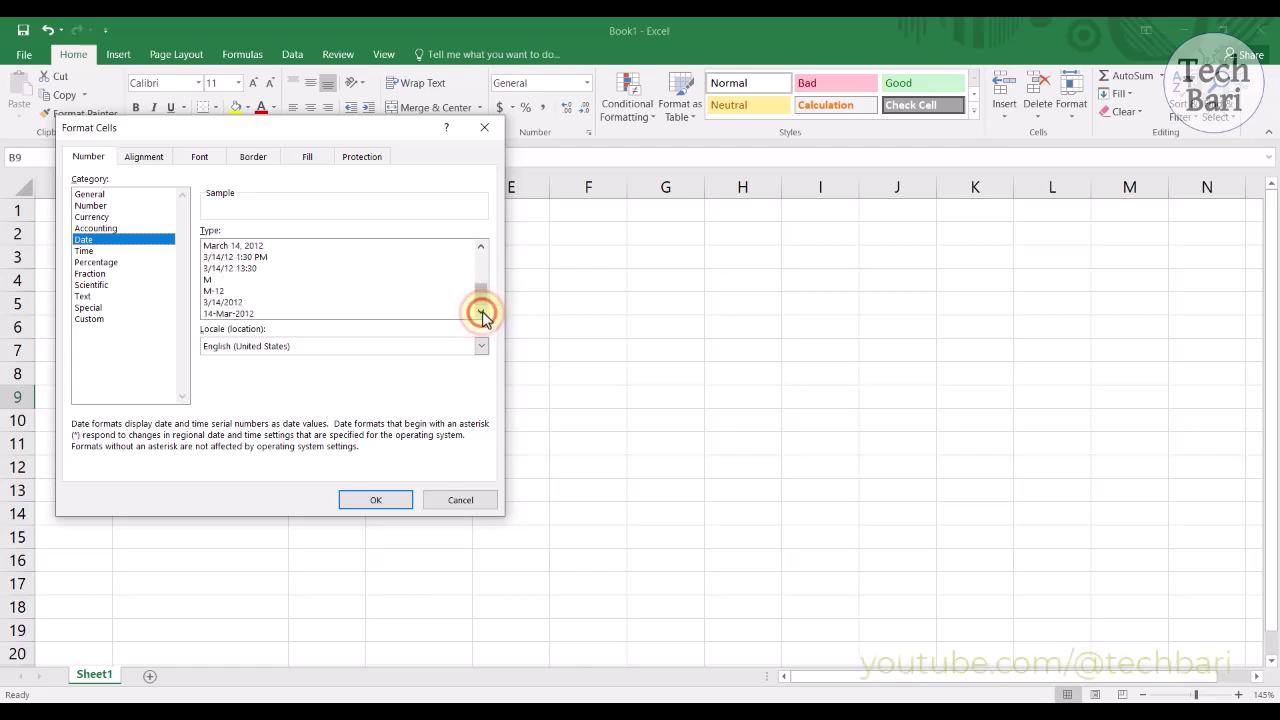
drag(483, 302, 485, 270)
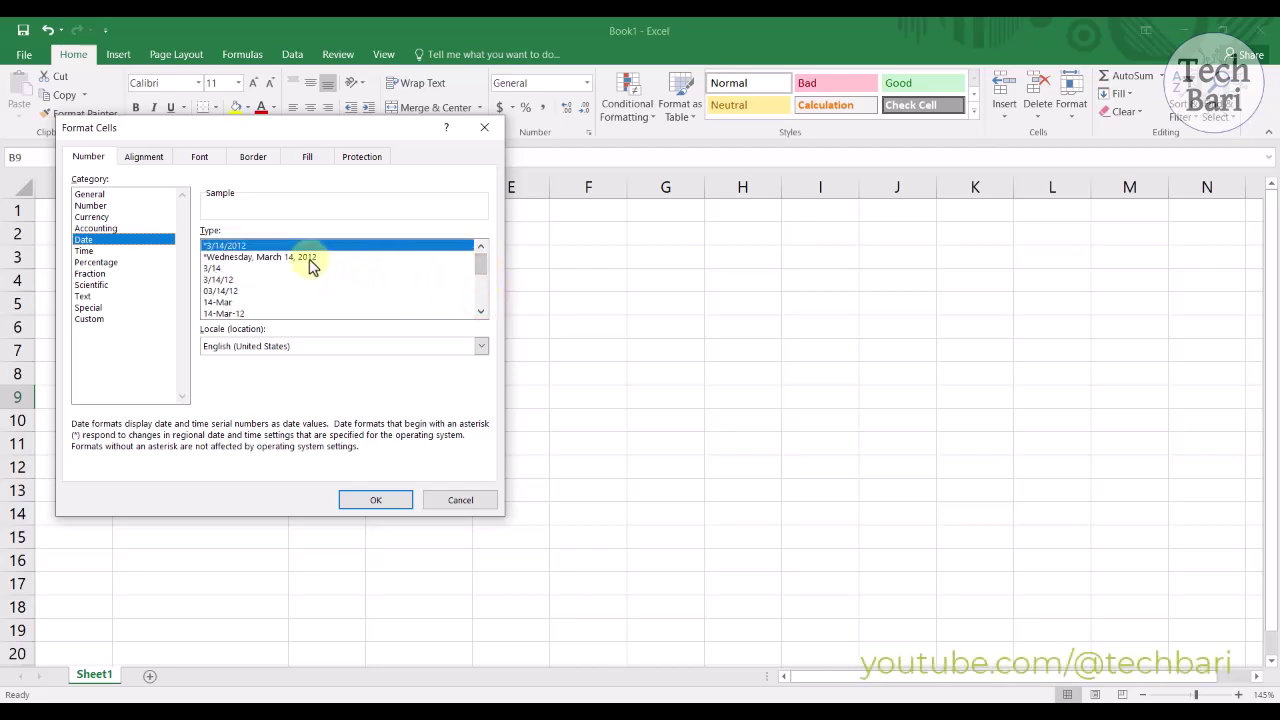
click(240, 313)
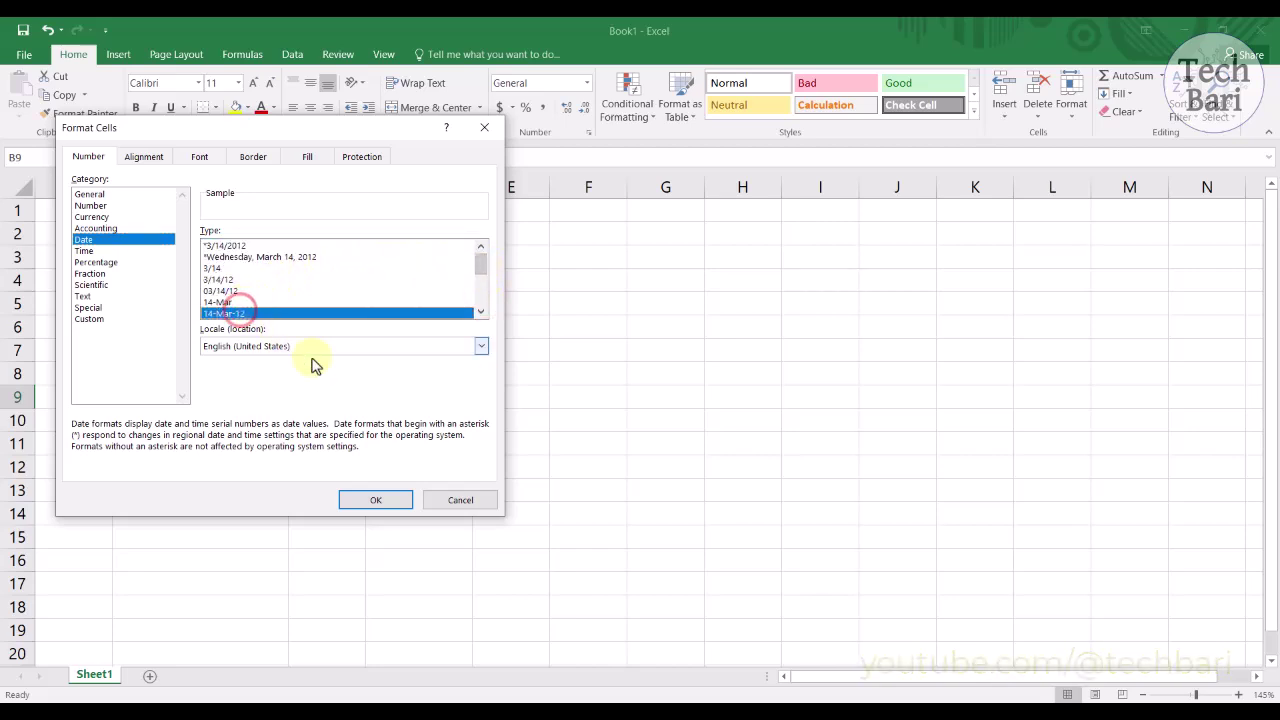
click(366, 502)
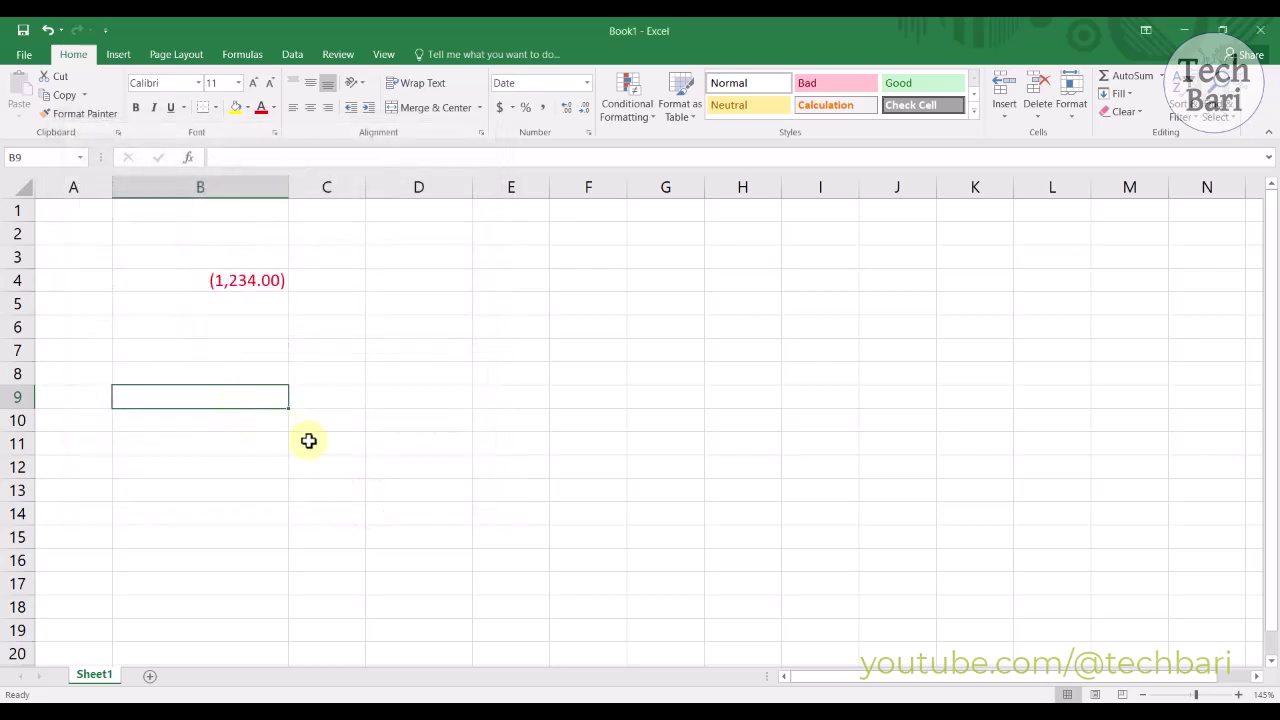
Step: Enter 3/15/2024 in B9 and display it in the 14-Mar day-month format
text(3/15/2024)
click(308, 441)
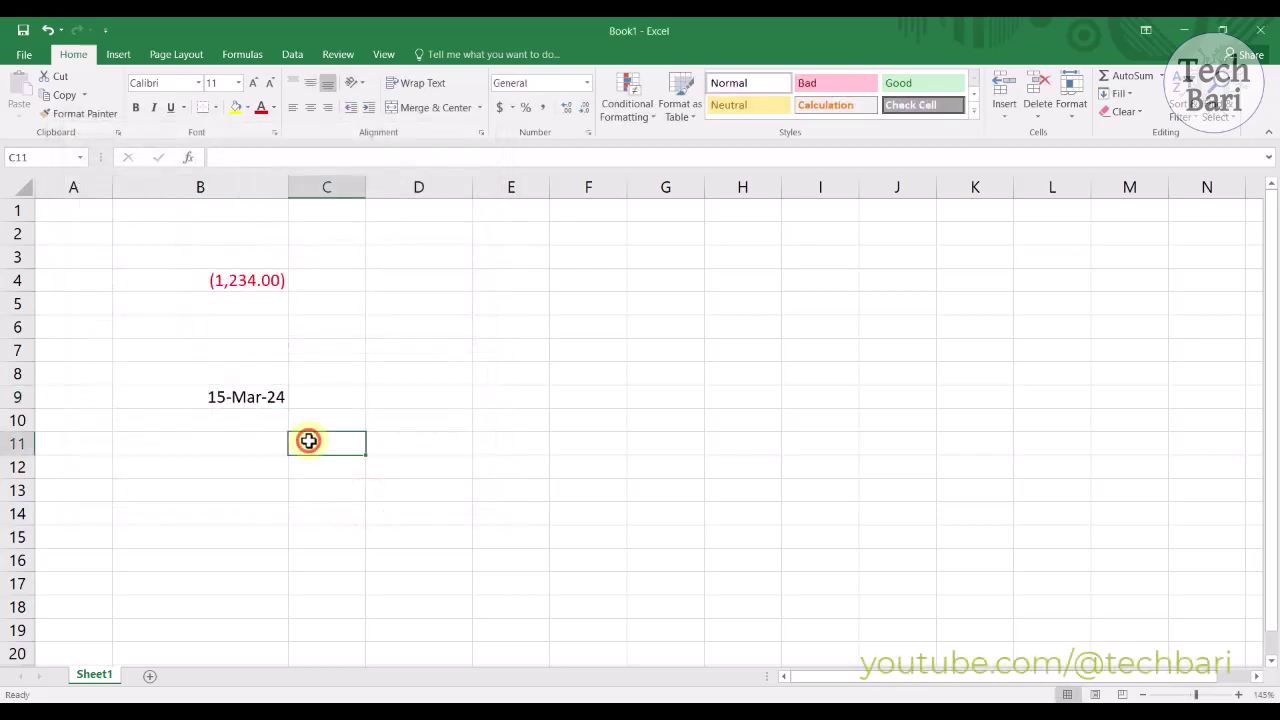
right_click(258, 397)
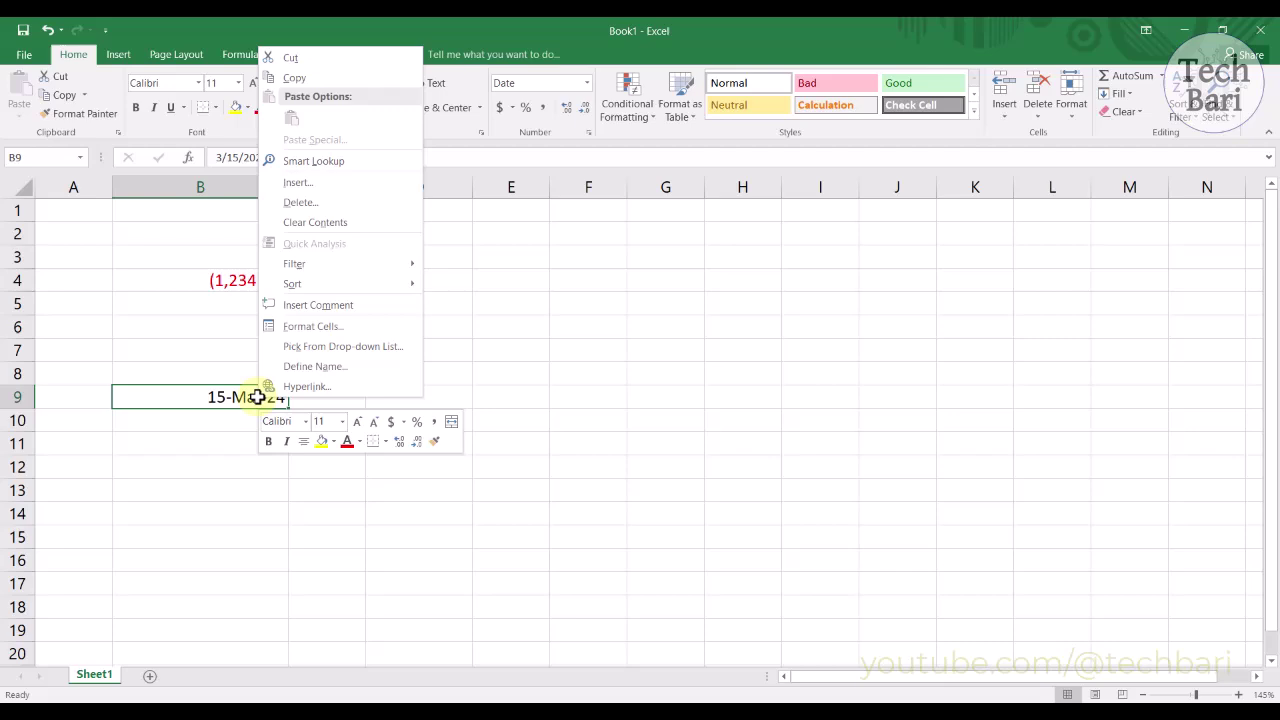
click(305, 326)
click(283, 300)
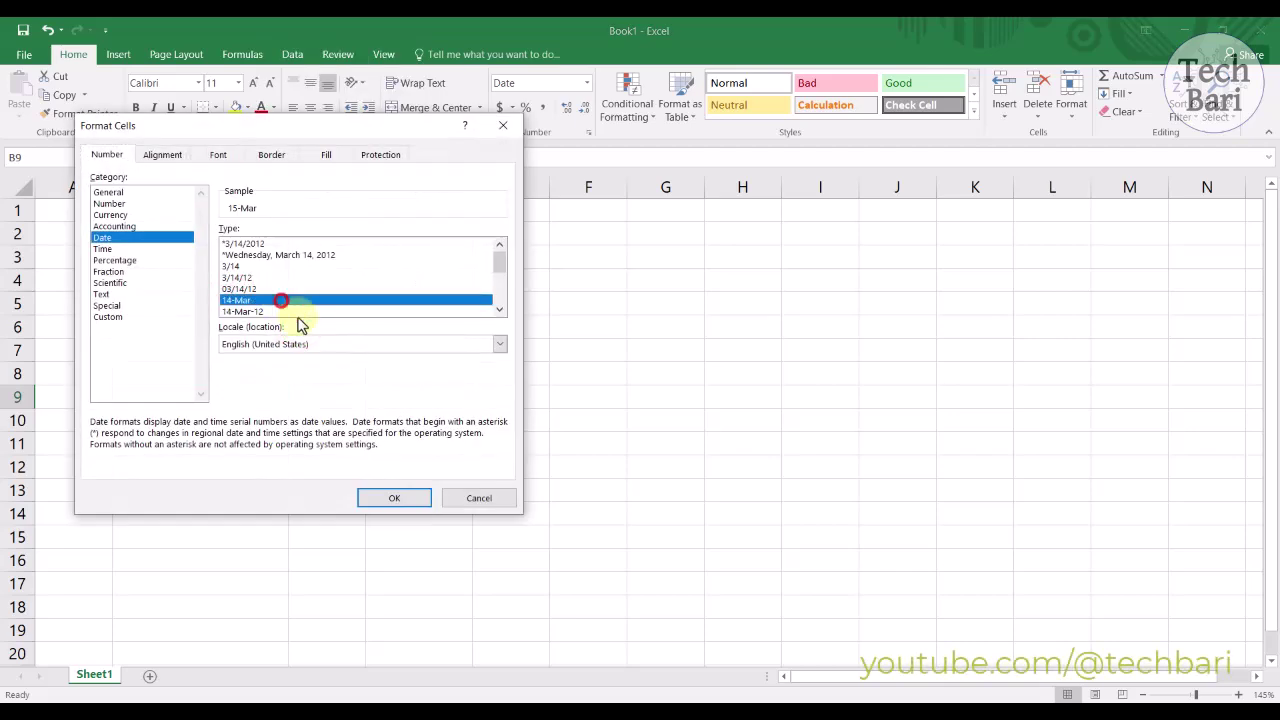
click(374, 498)
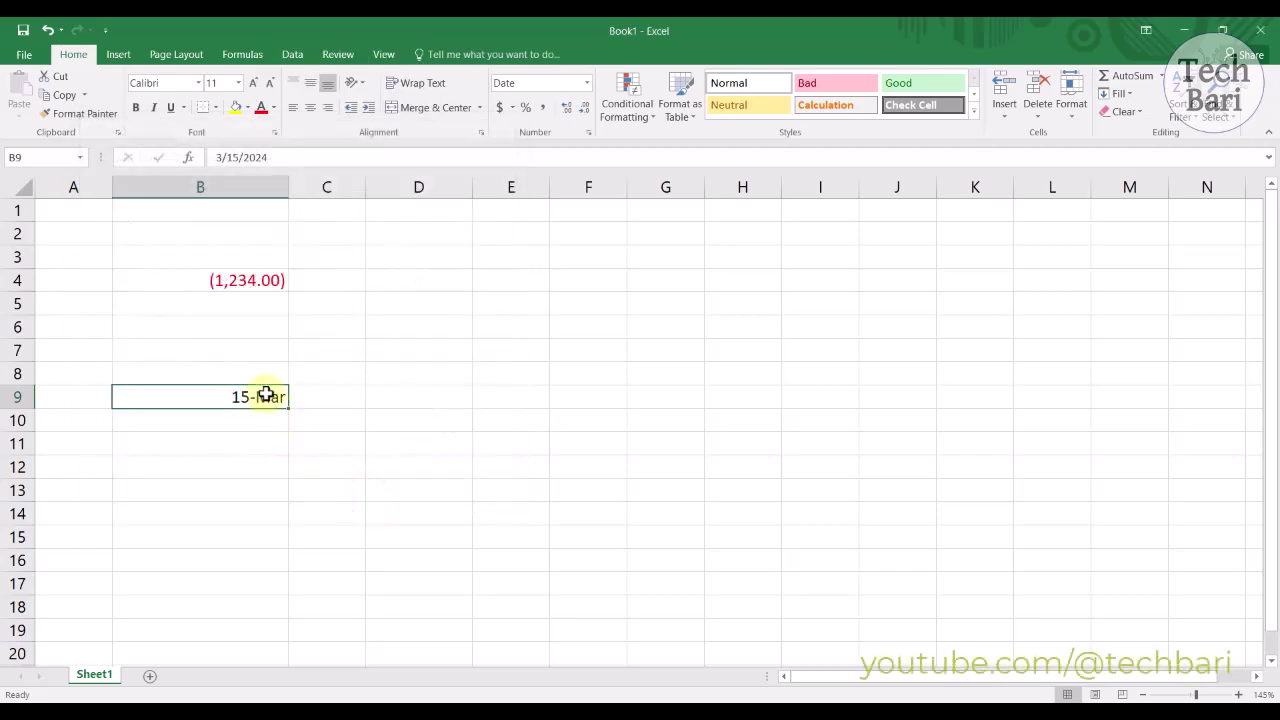
Step: Reformat B9 with the date type that includes the time
right_click(263, 395)
click(303, 327)
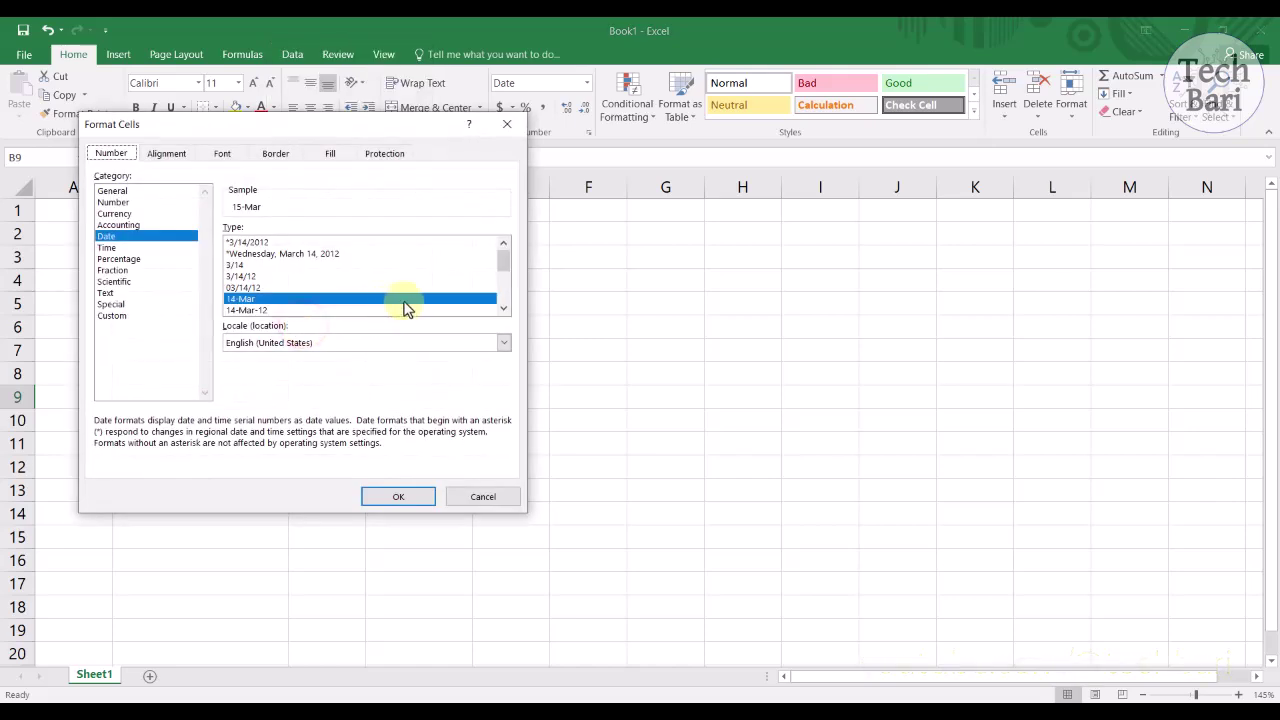
drag(503, 257, 503, 280)
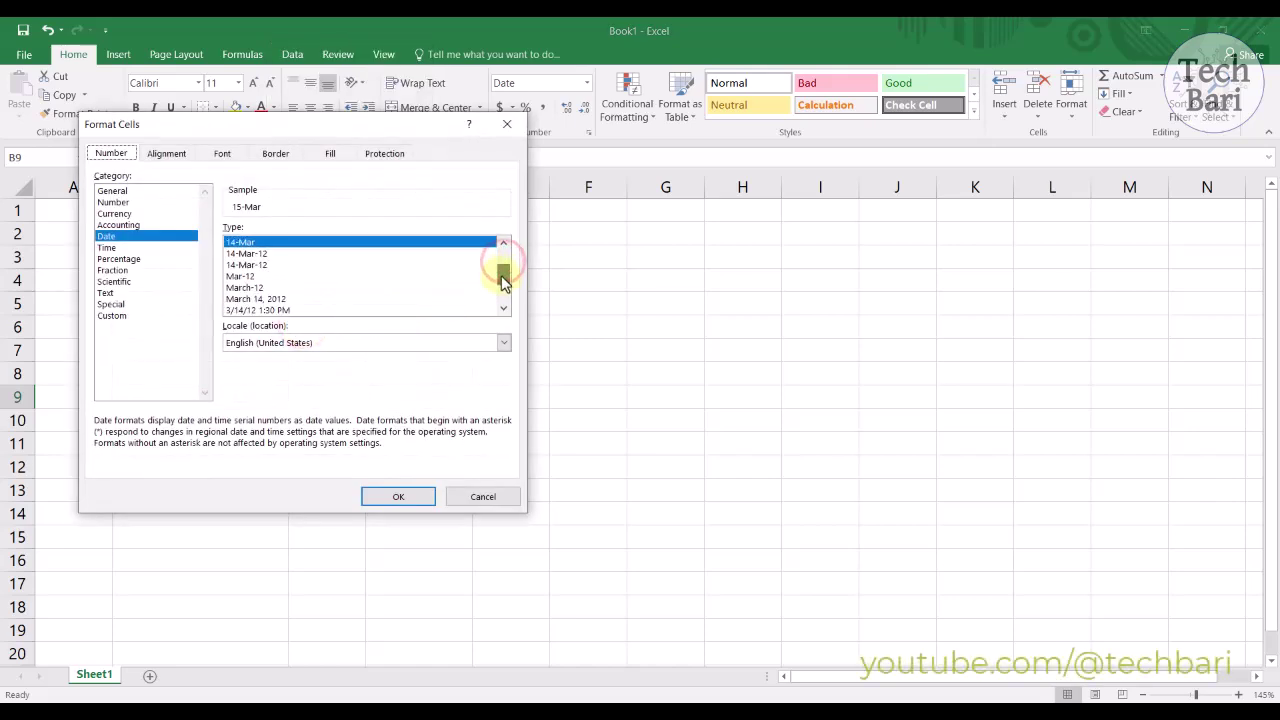
click(318, 310)
click(387, 505)
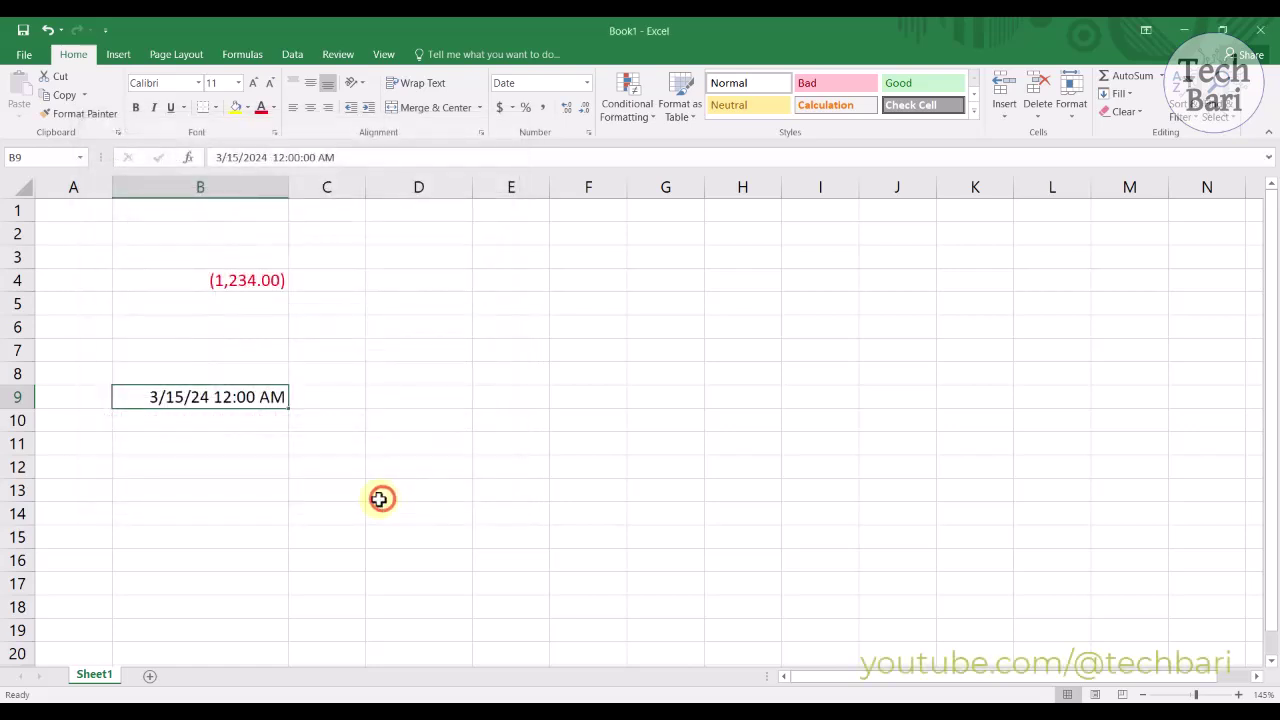
Step: Give B9 the long weekday date format, Friday, March 15, 2024
right_click(250, 397)
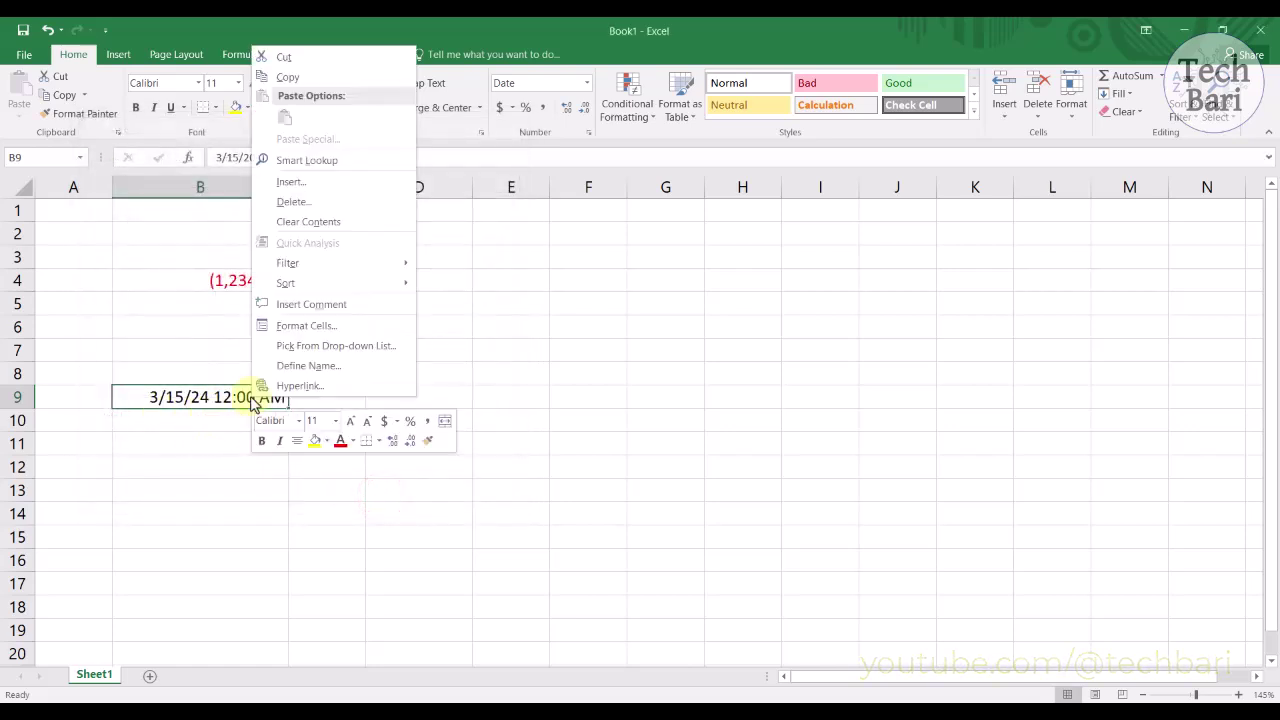
click(298, 324)
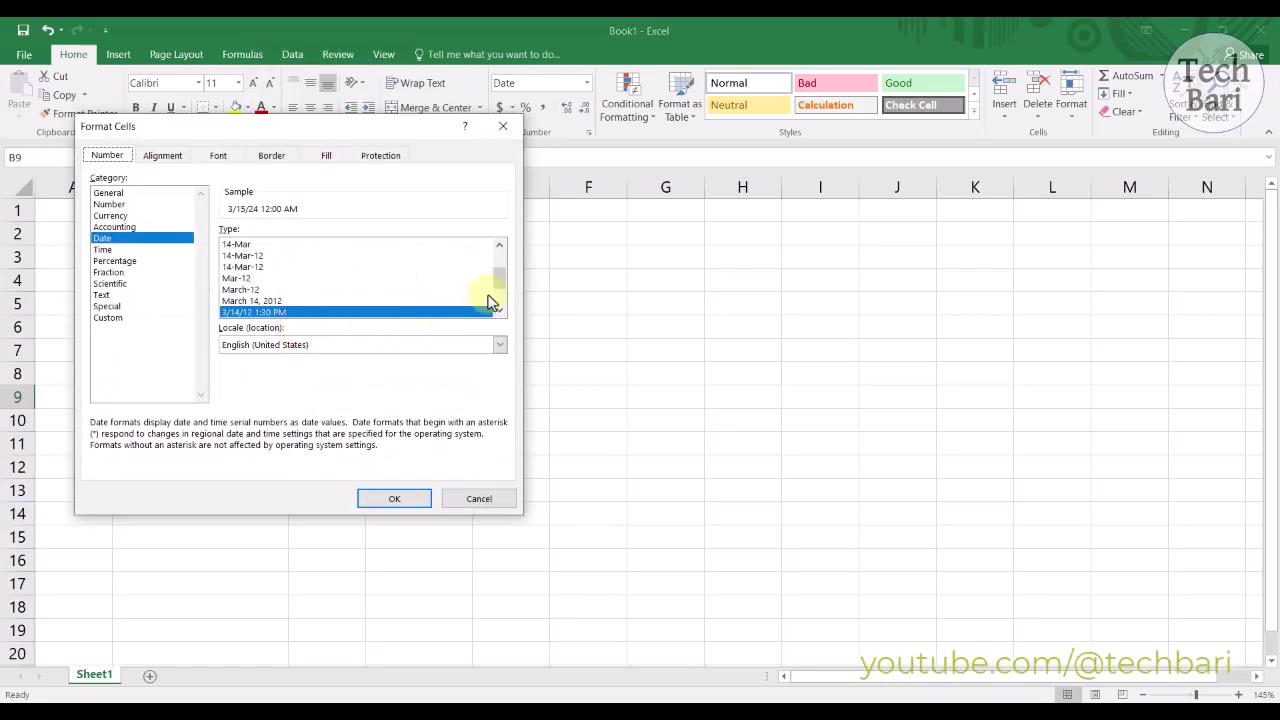
drag(499, 285, 502, 300)
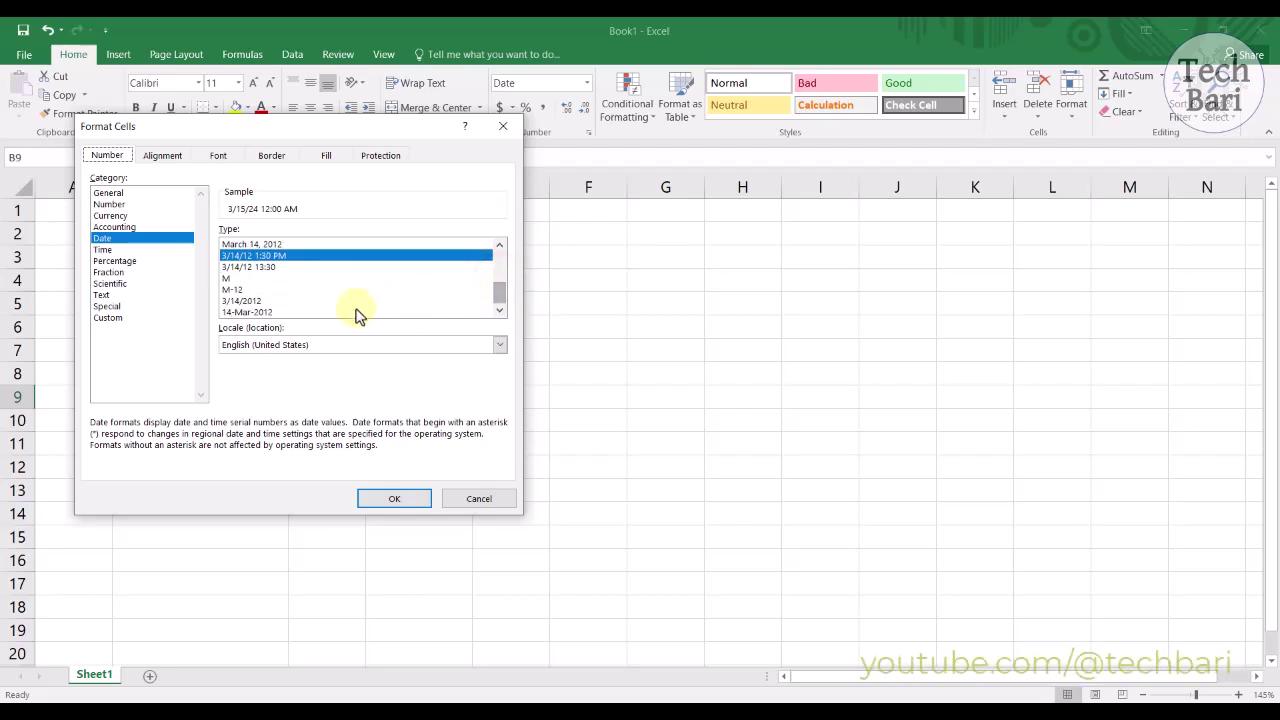
scroll(346, 314, up, 4)
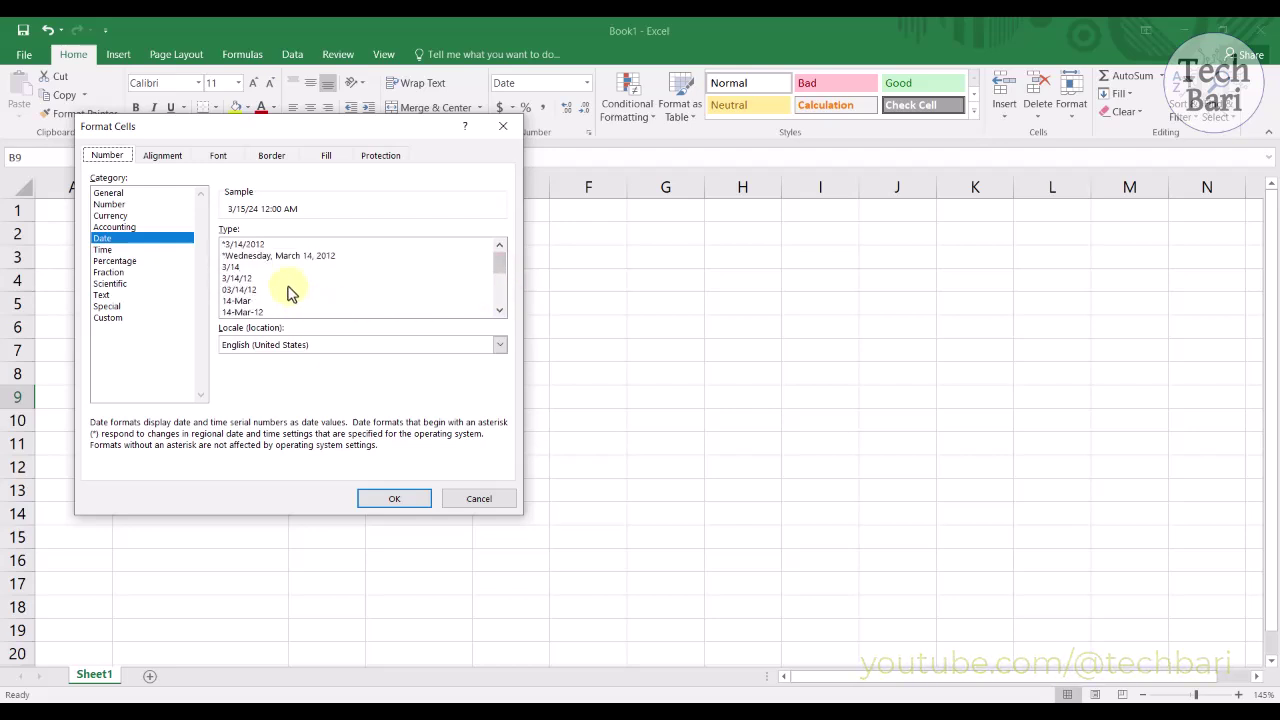
click(287, 256)
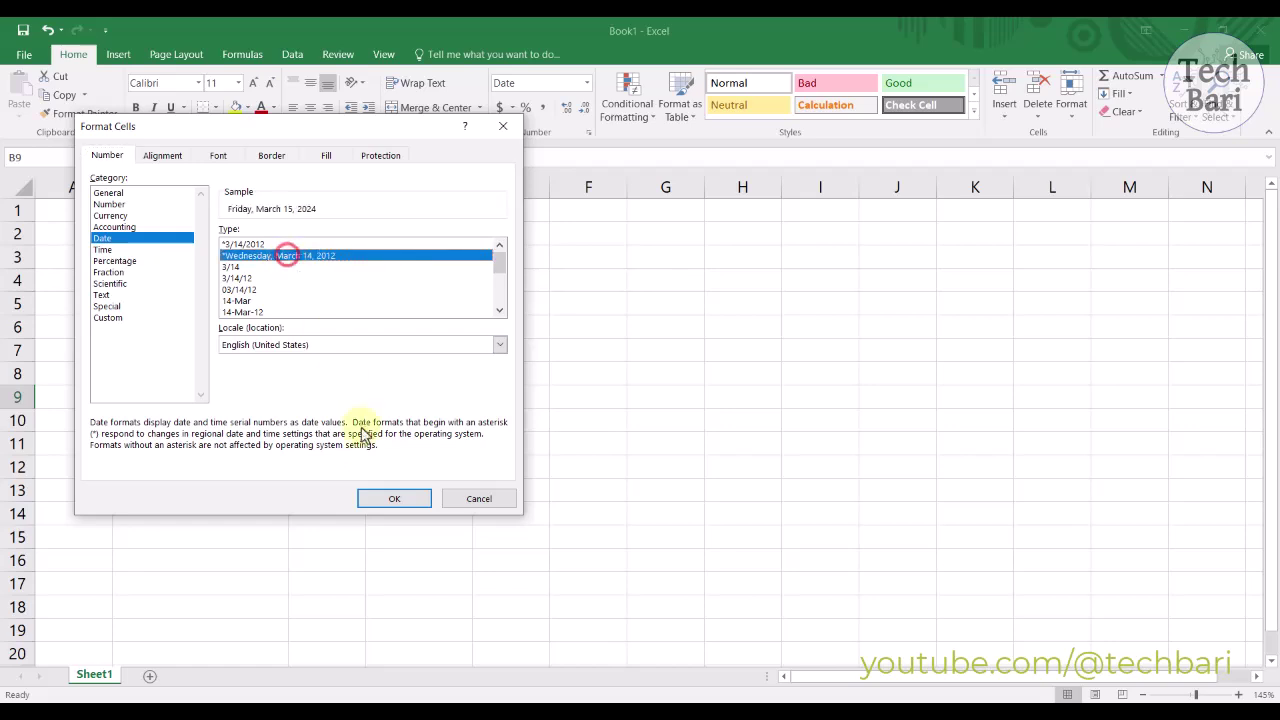
click(378, 498)
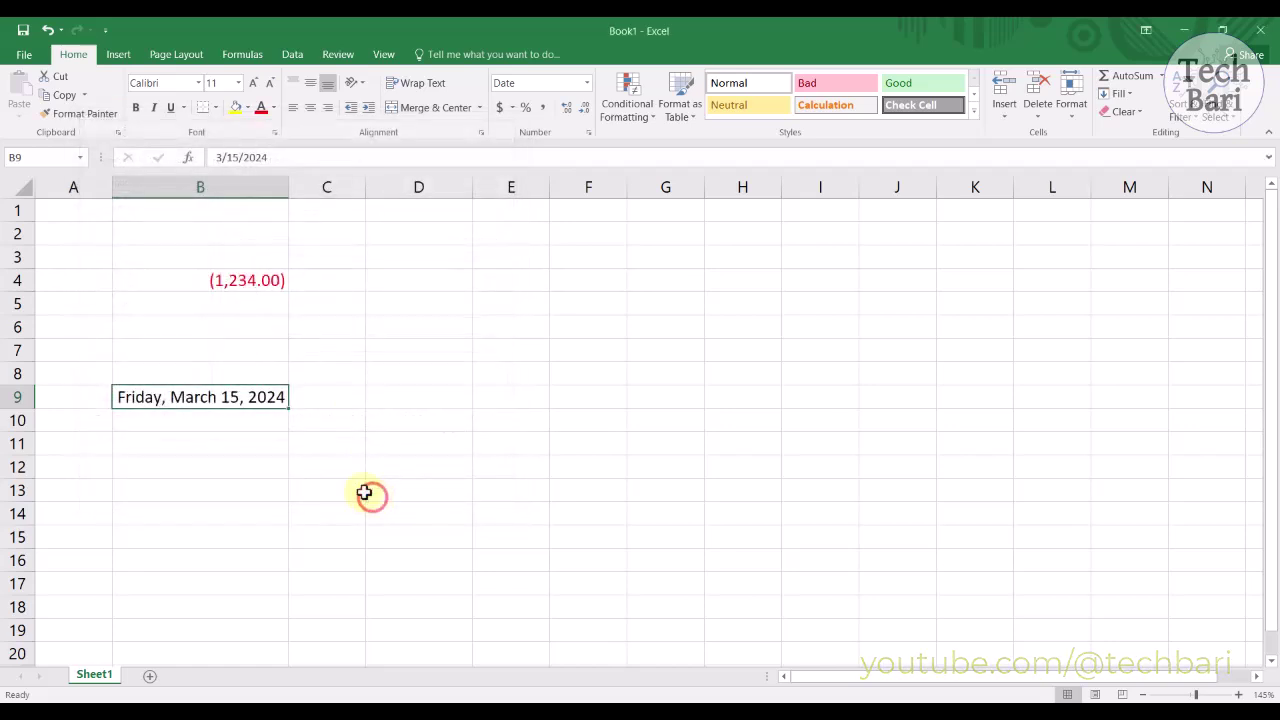
Step: Reformat B9's date using the Bangla (Bangladesh) locale
right_click(245, 396)
click(303, 326)
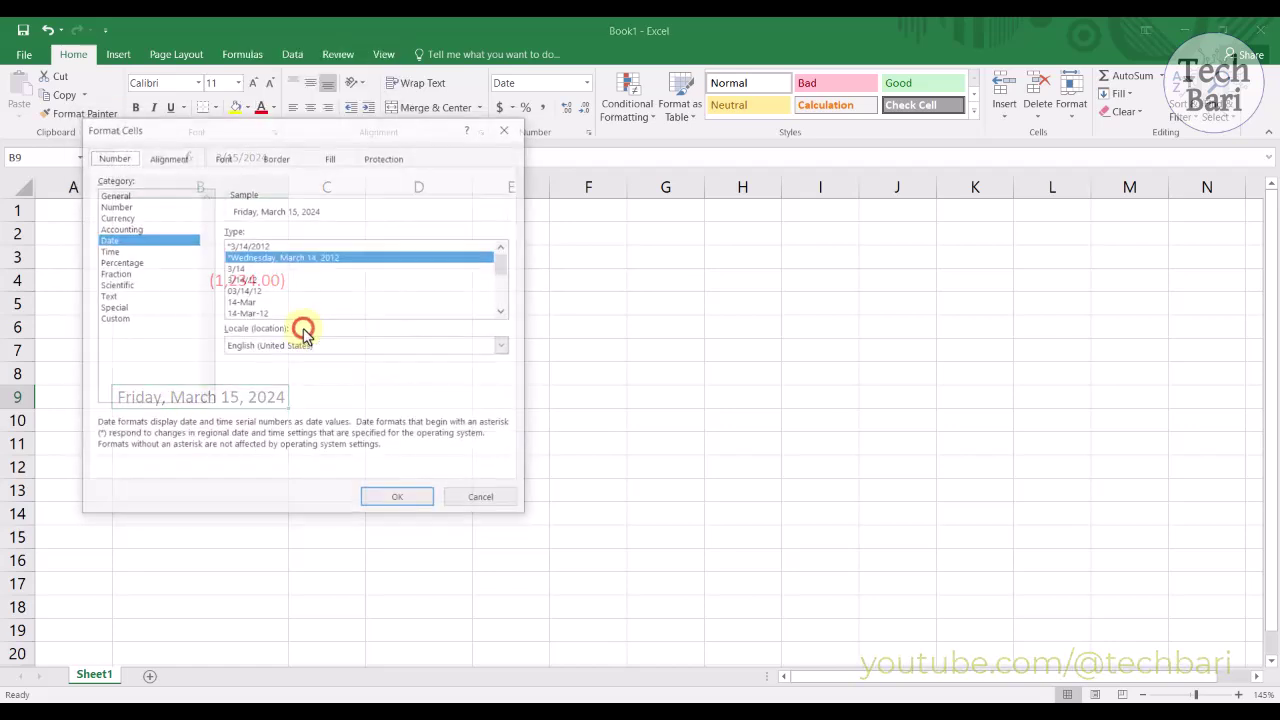
click(505, 347)
click(502, 383)
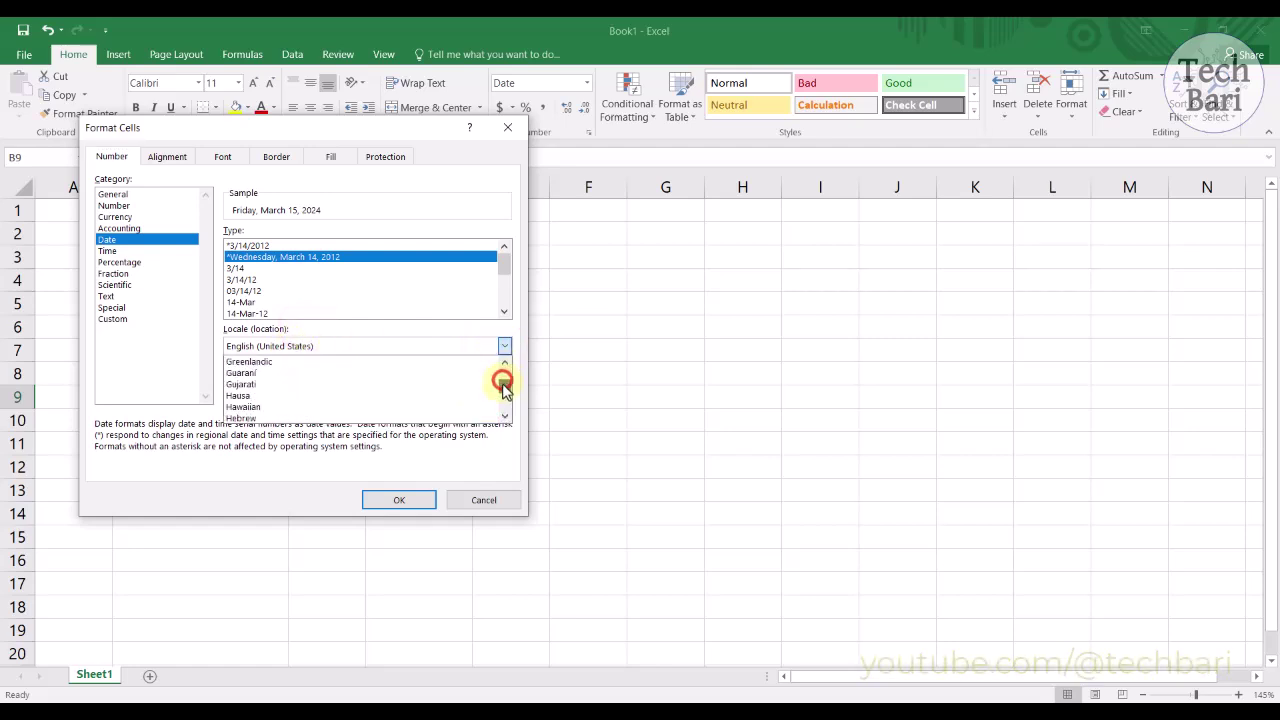
drag(502, 383, 505, 363)
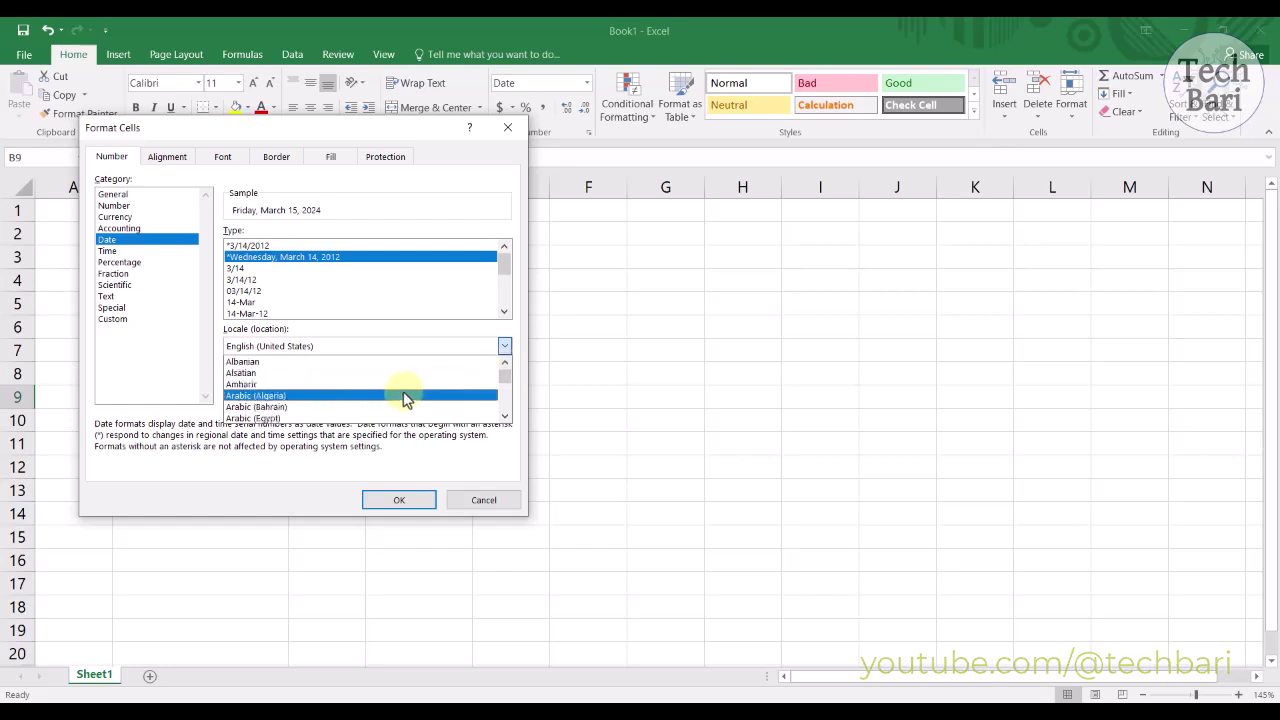
scroll(364, 399, down, 1)
scroll(362, 399, down, 5)
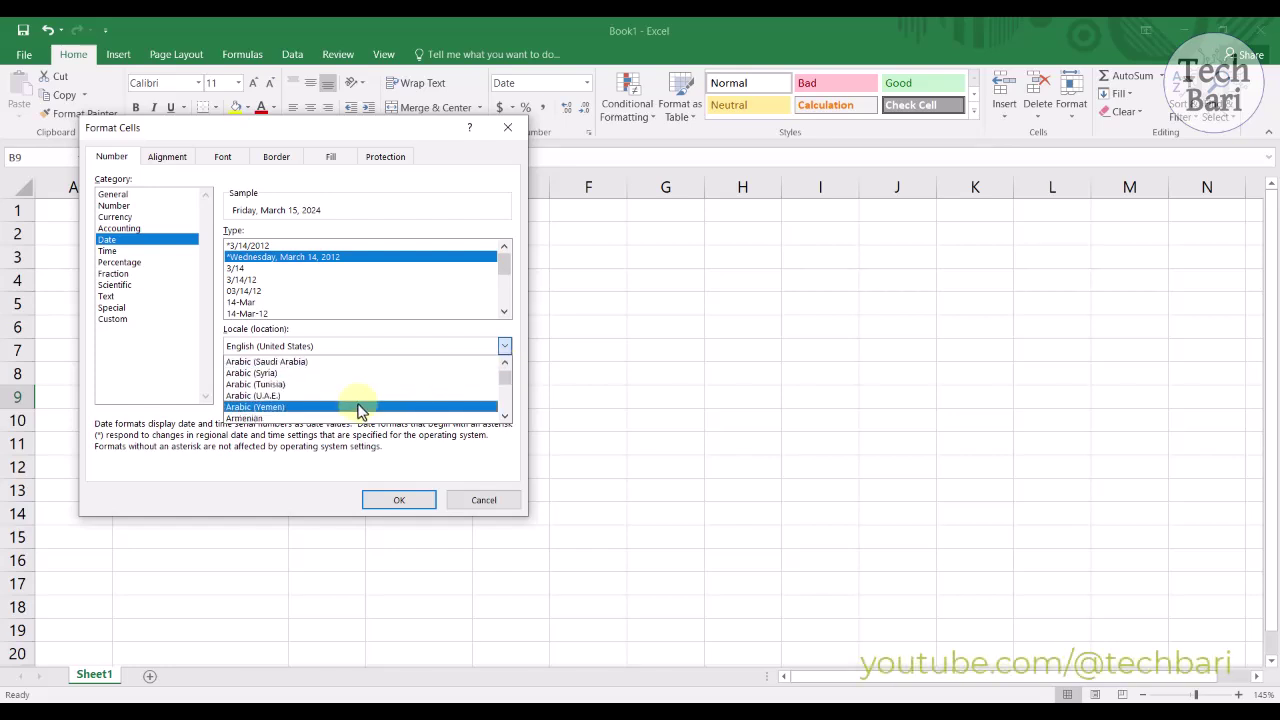
click(346, 396)
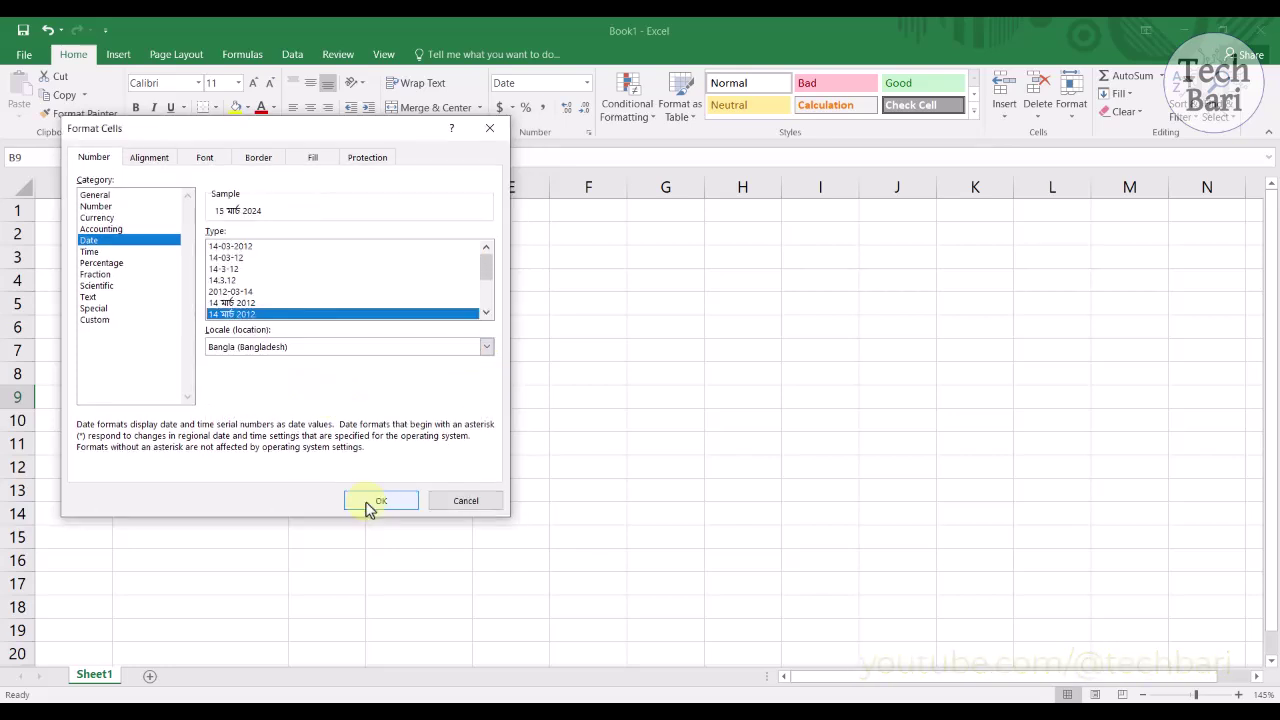
click(368, 501)
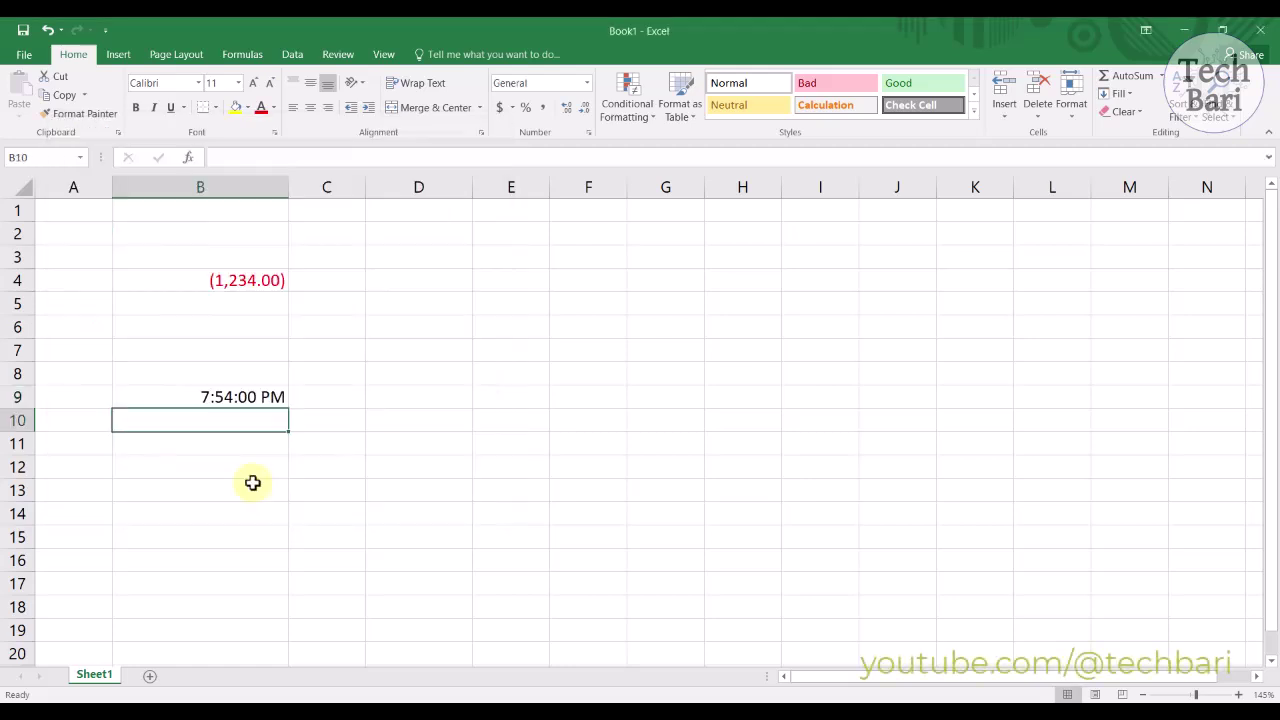
Step: Show B9's time in the 24-hour 13:30:55 style
right_click(221, 397)
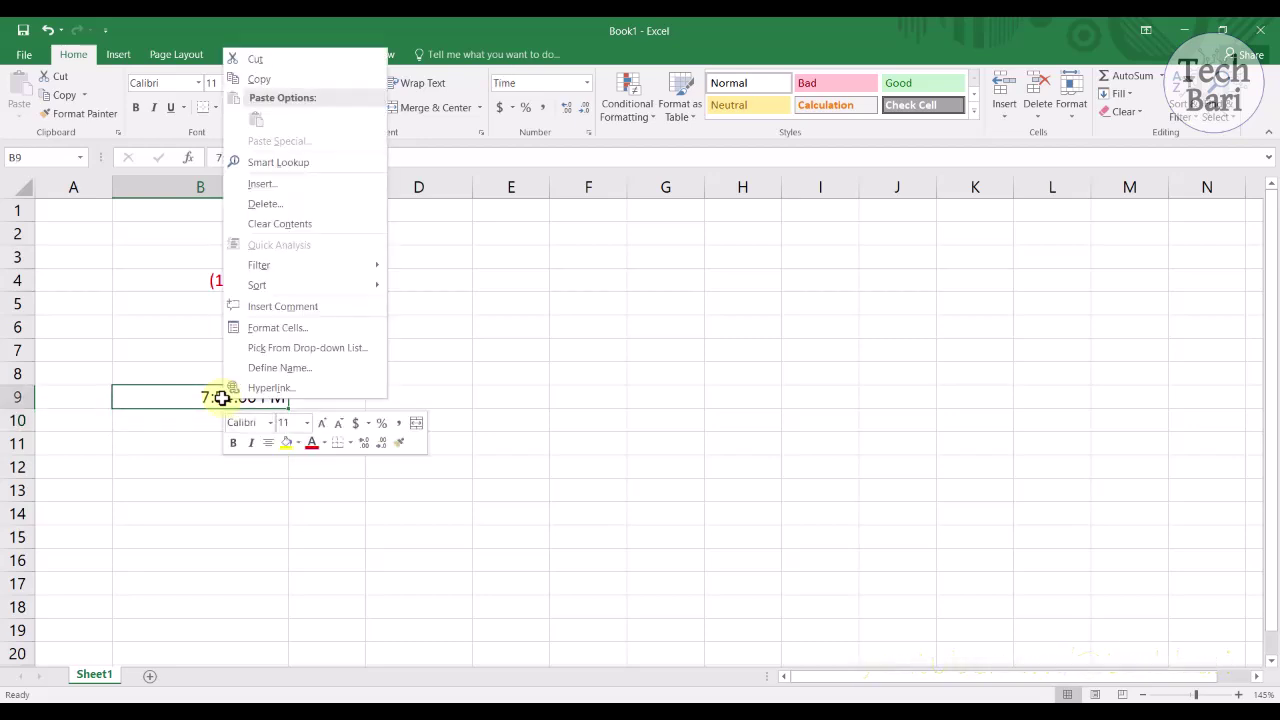
click(258, 325)
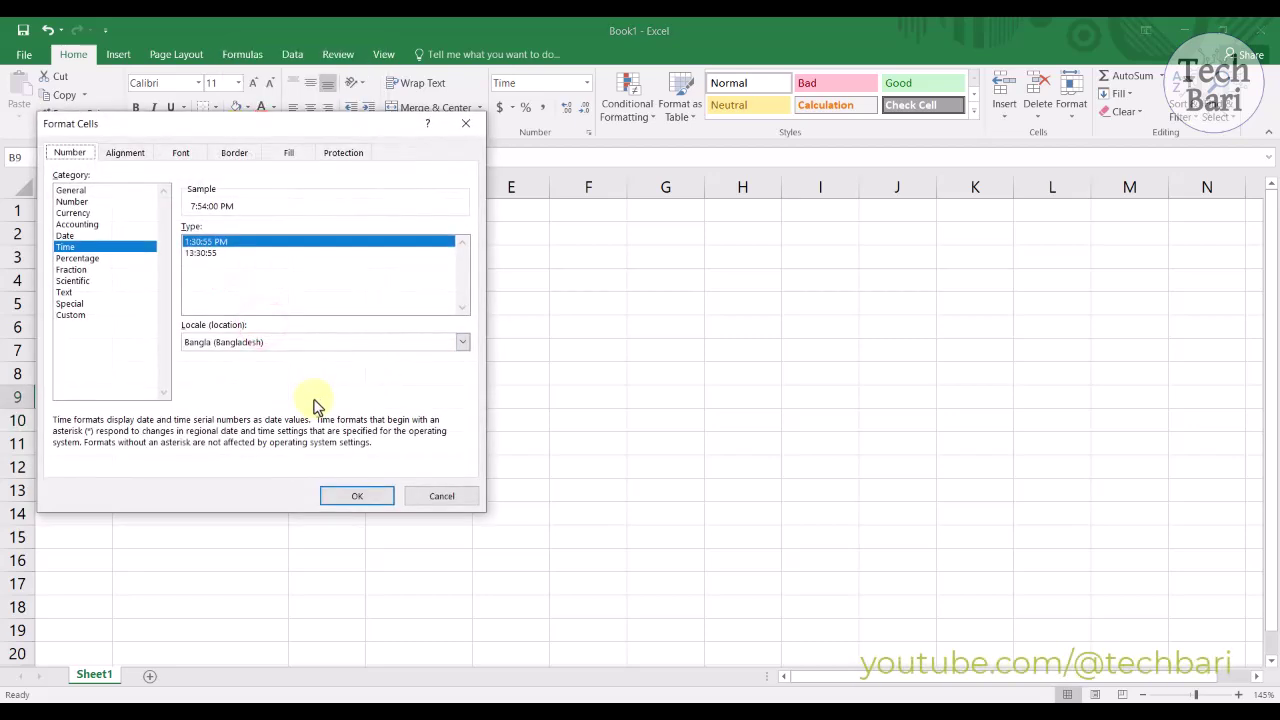
click(237, 252)
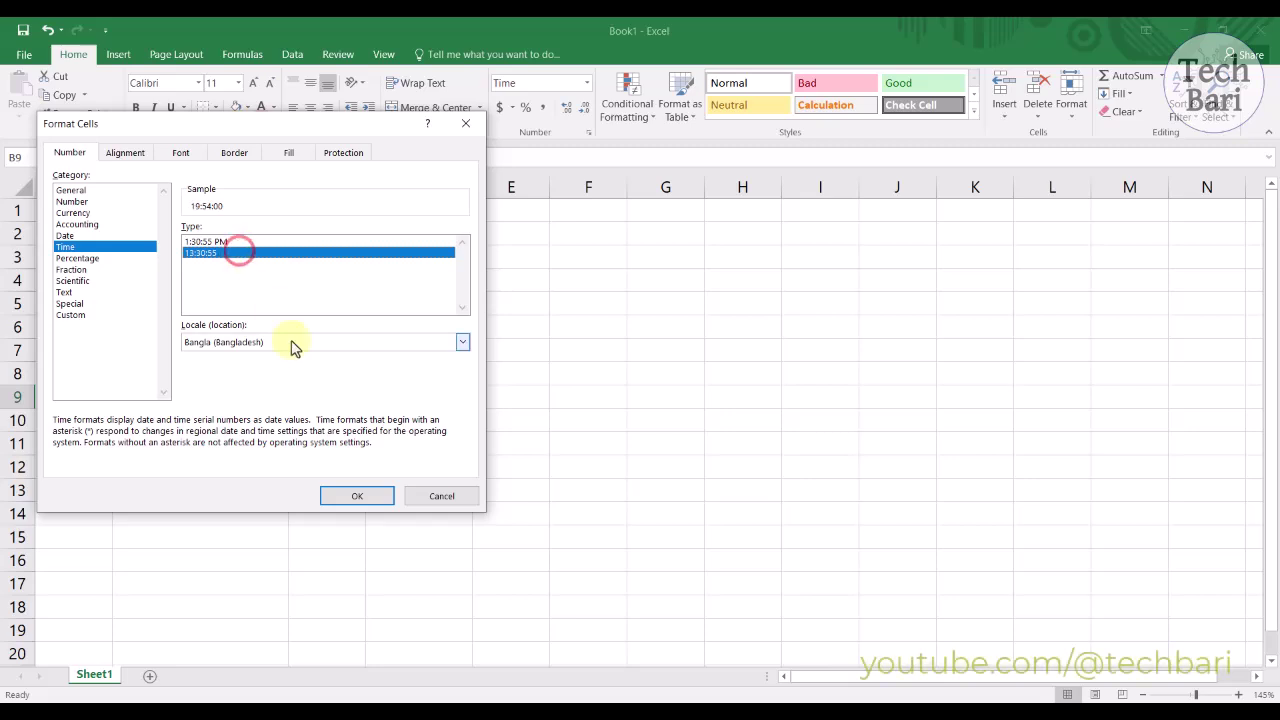
click(340, 503)
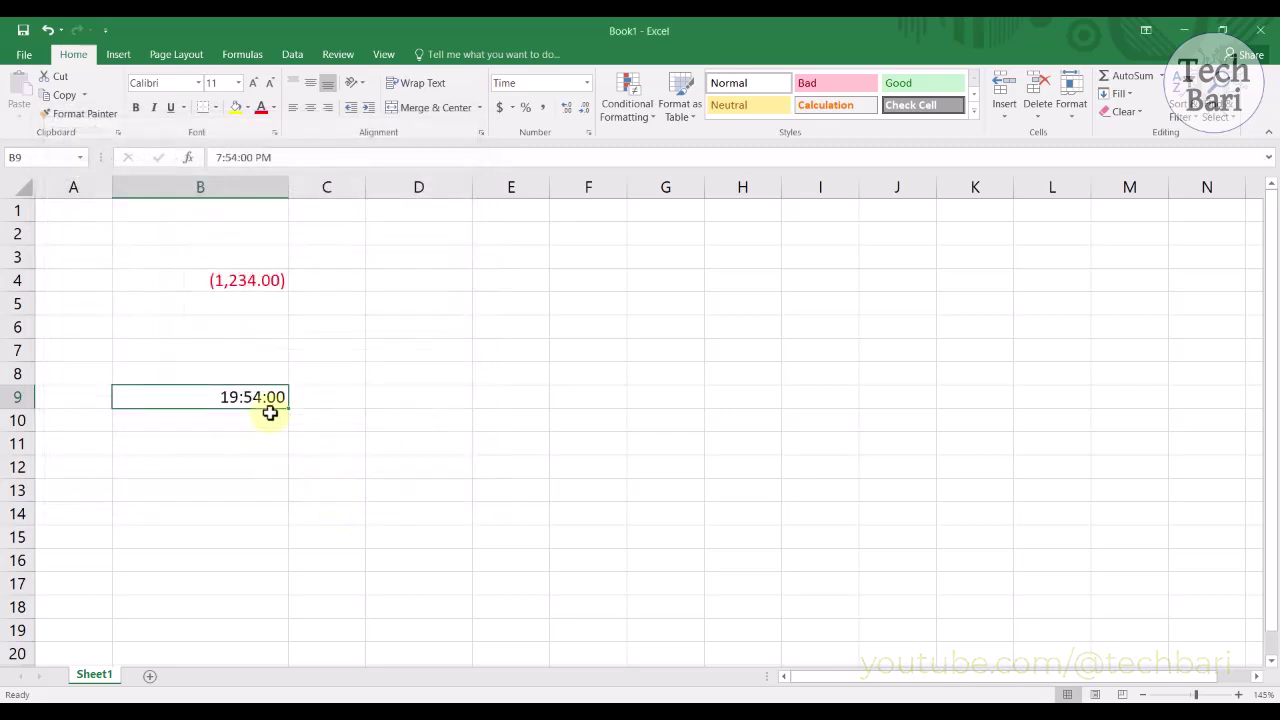
Step: Switch B9 back to the 12-hour 1:30:55 PM time format using Ctrl+1
key(ctrl+1)
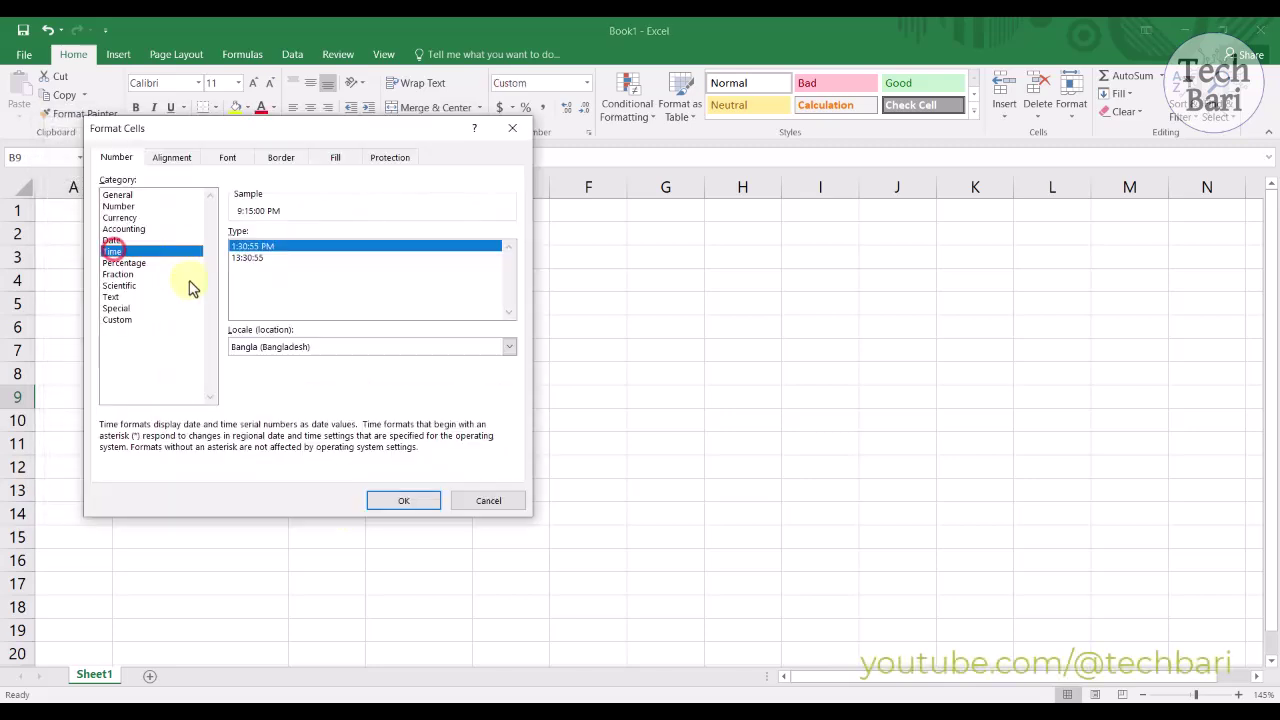
click(388, 500)
click(247, 426)
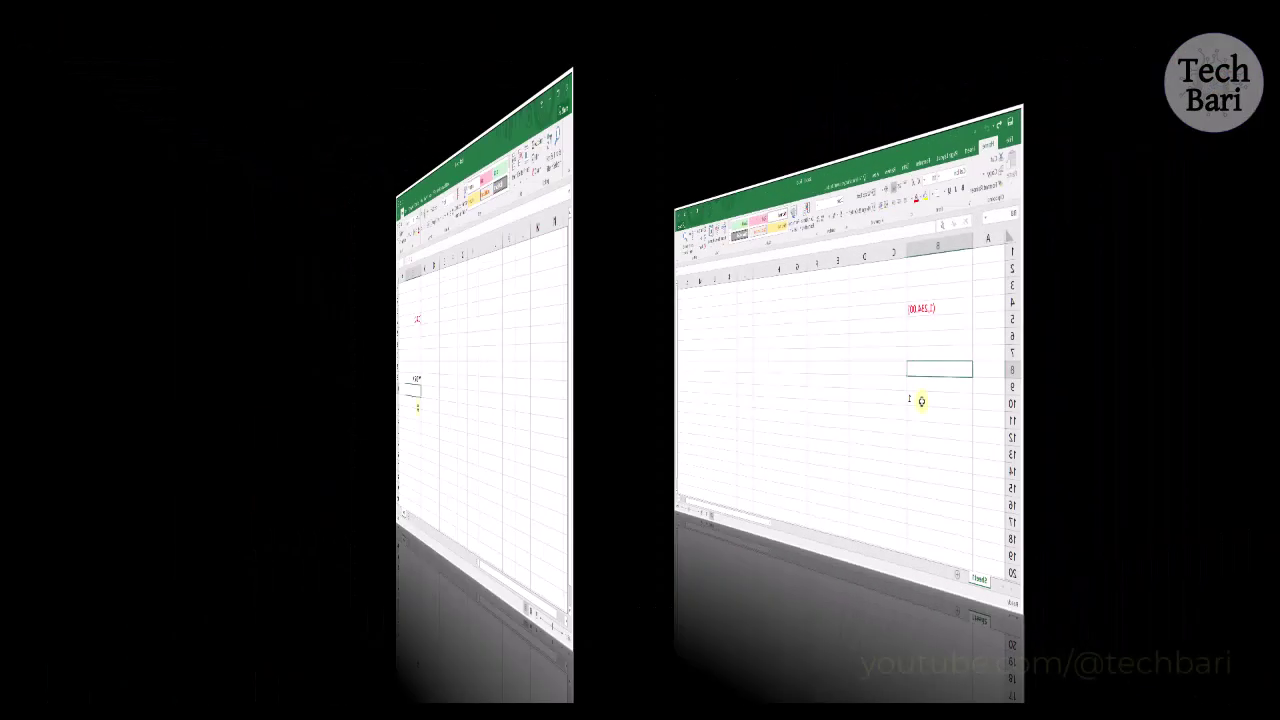
Step: Format B10 as Percentage with 2 decimal places
right_click(250, 424)
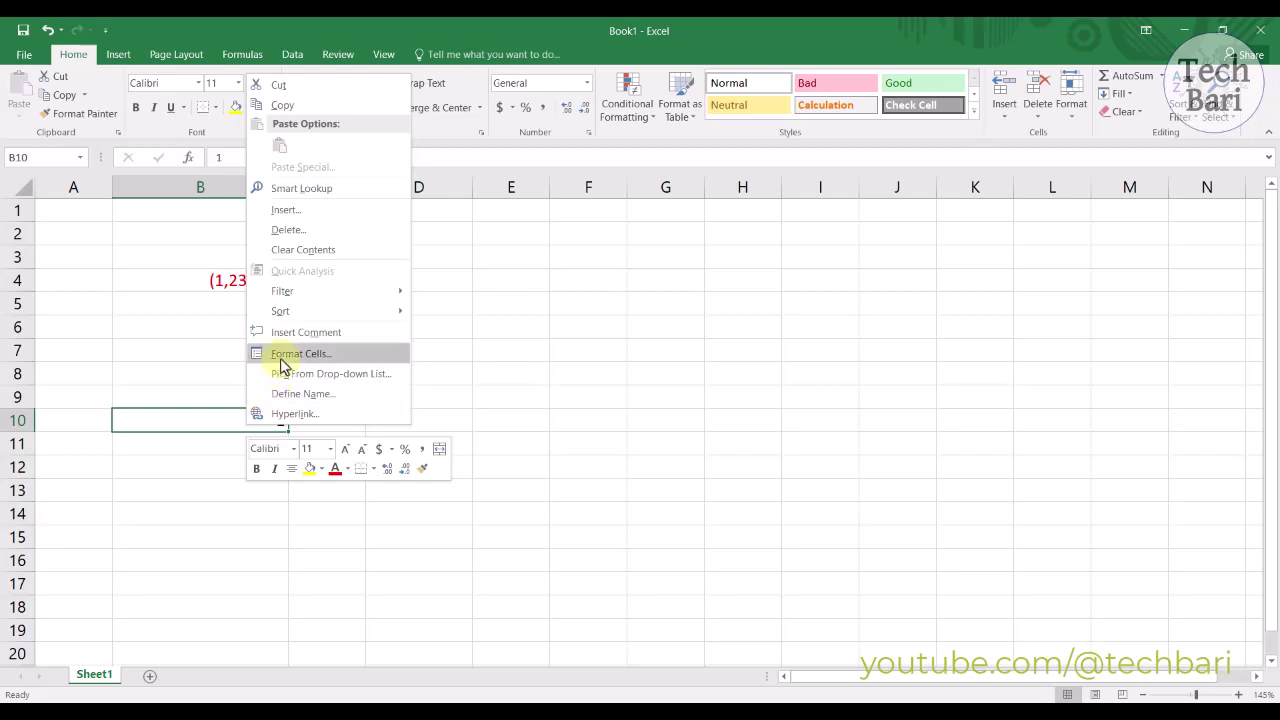
click(287, 353)
click(108, 291)
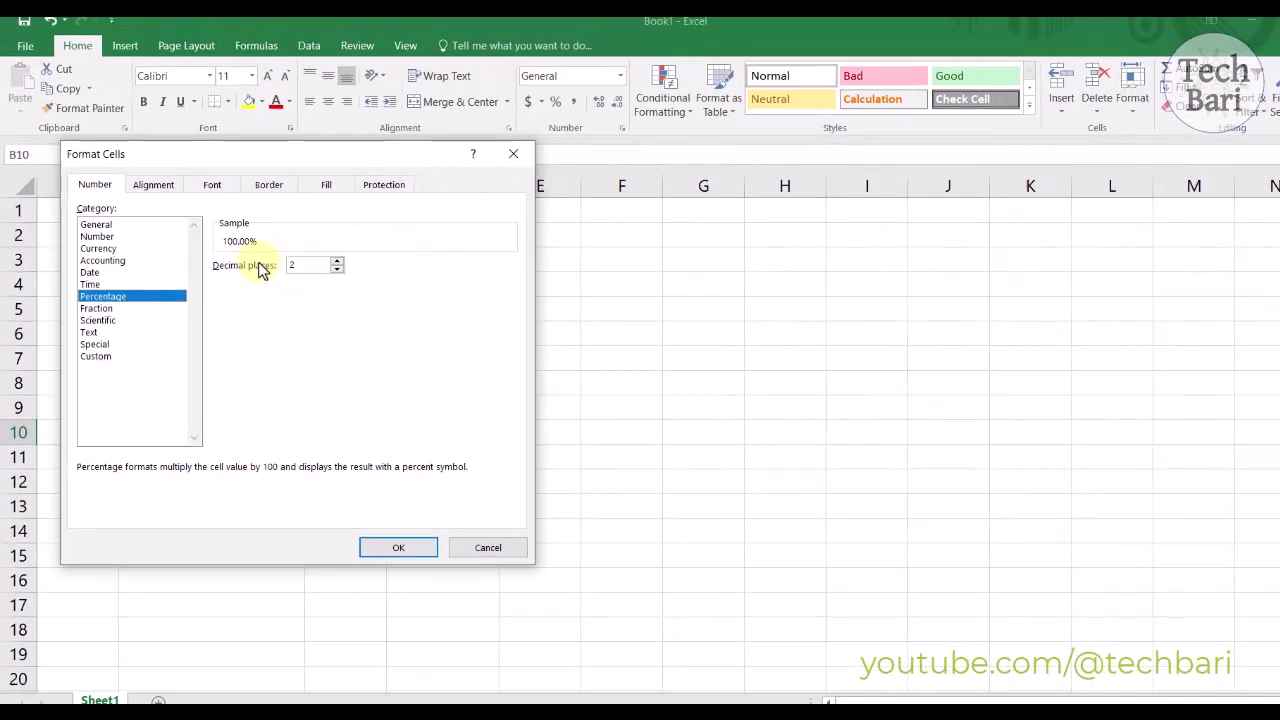
click(318, 259)
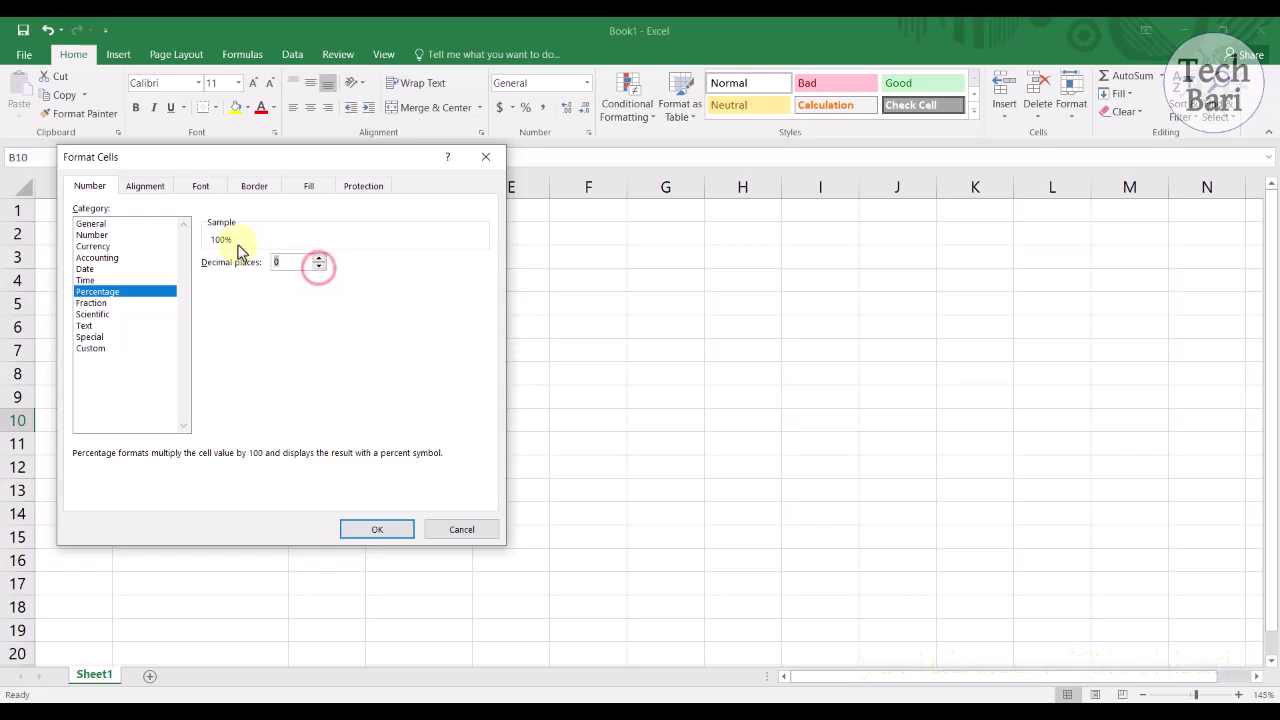
click(320, 259)
click(366, 527)
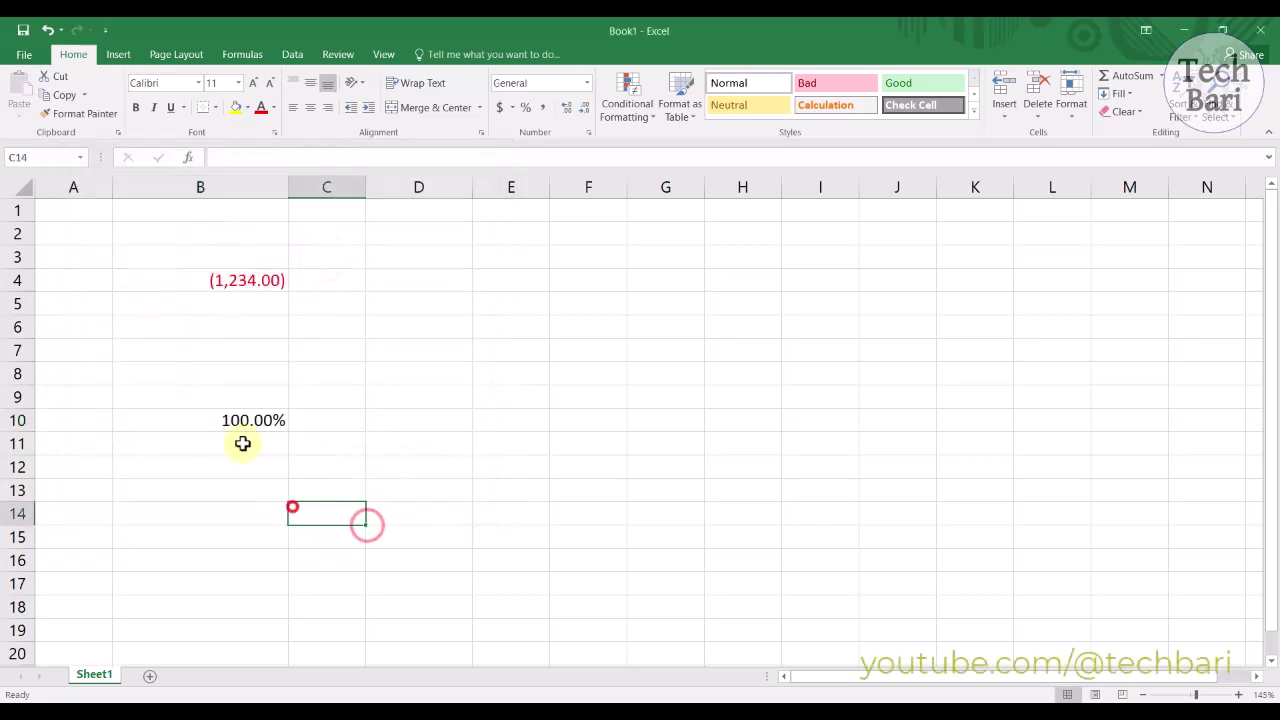
Step: Enter 2, then 1, in B10, leaving it displayed as 1.00%
click(243, 420)
text(2)
click(263, 488)
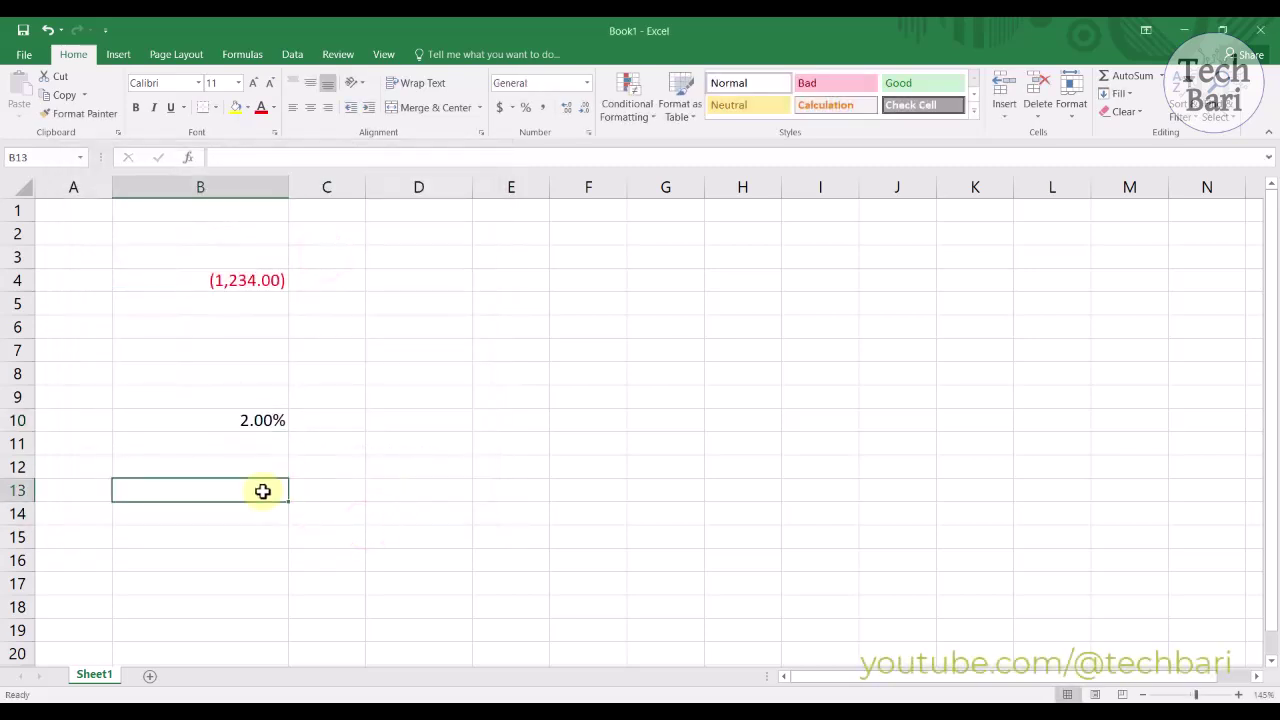
click(255, 422)
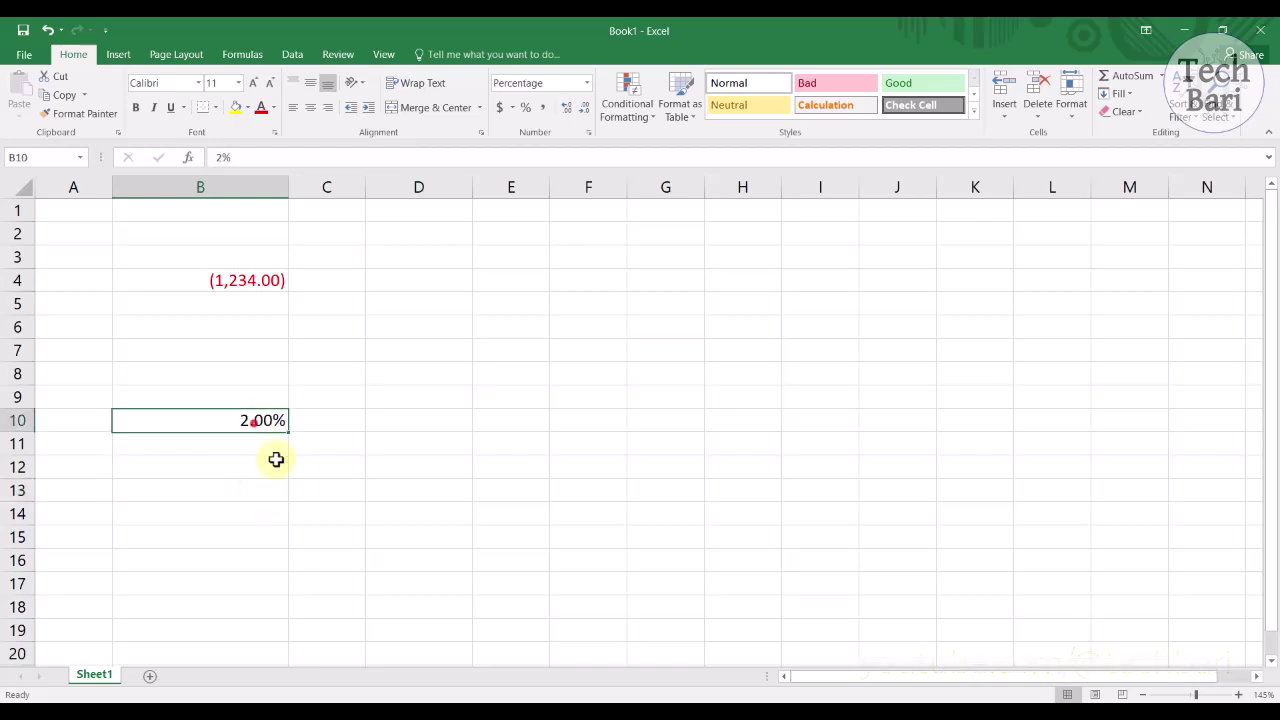
text(1)
click(220, 462)
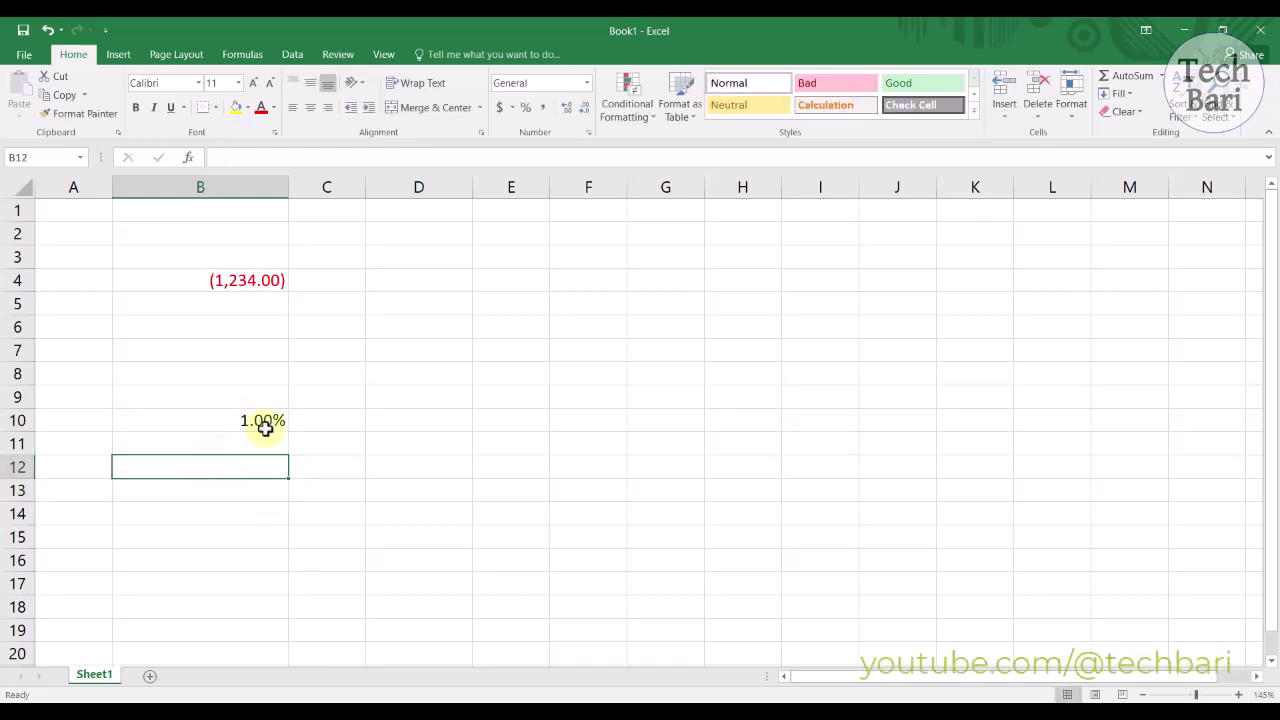
right_click(268, 424)
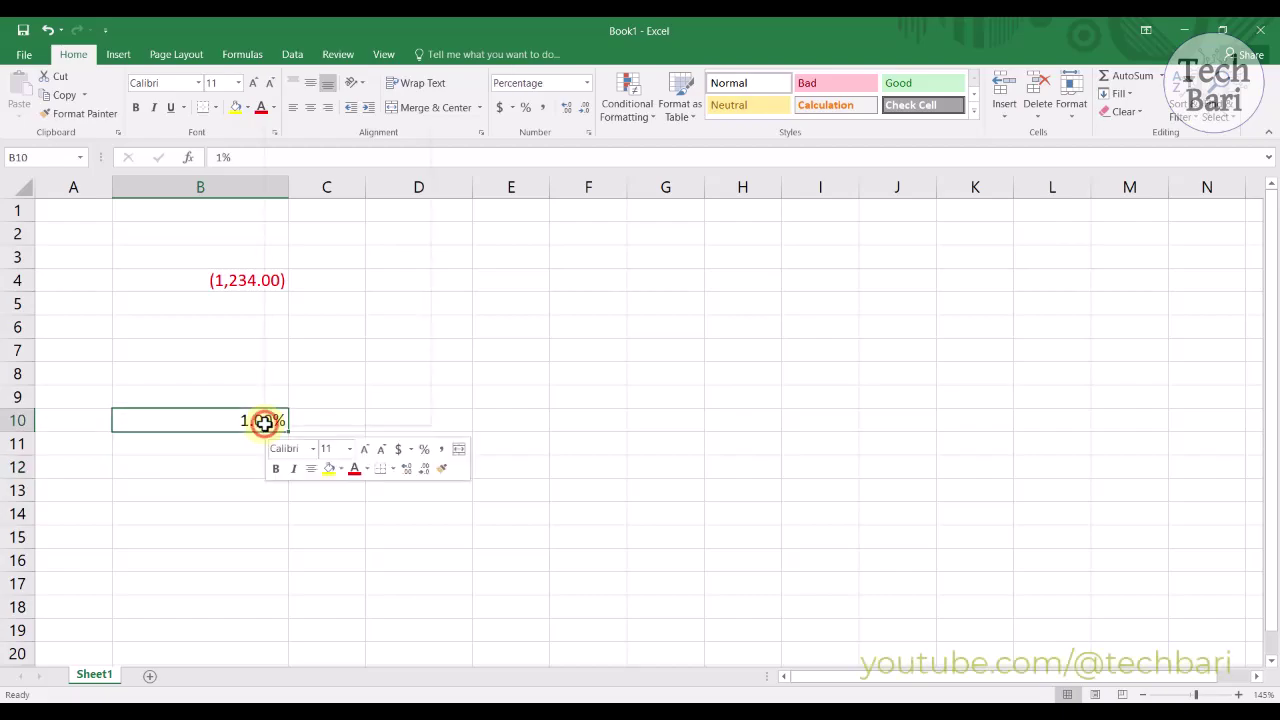
Step: Format cell B12 as Text through Format Cells
click(230, 469)
click(230, 469)
right_click(230, 469)
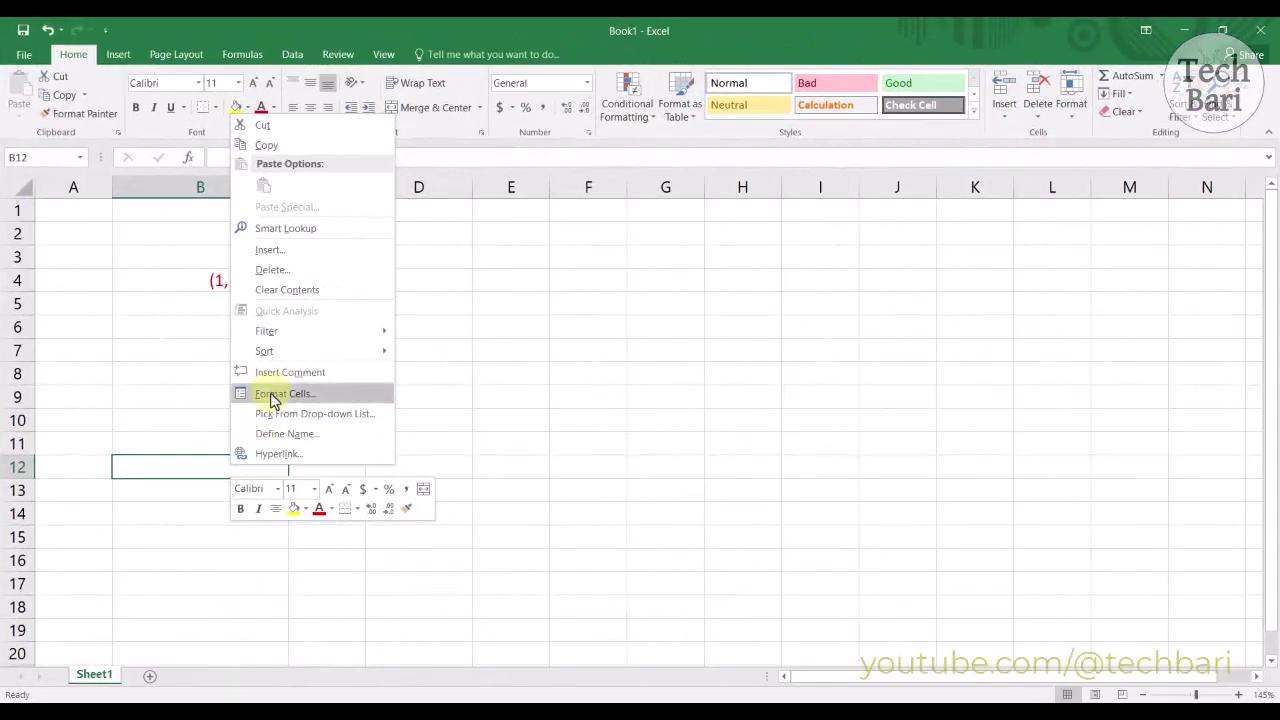
click(274, 396)
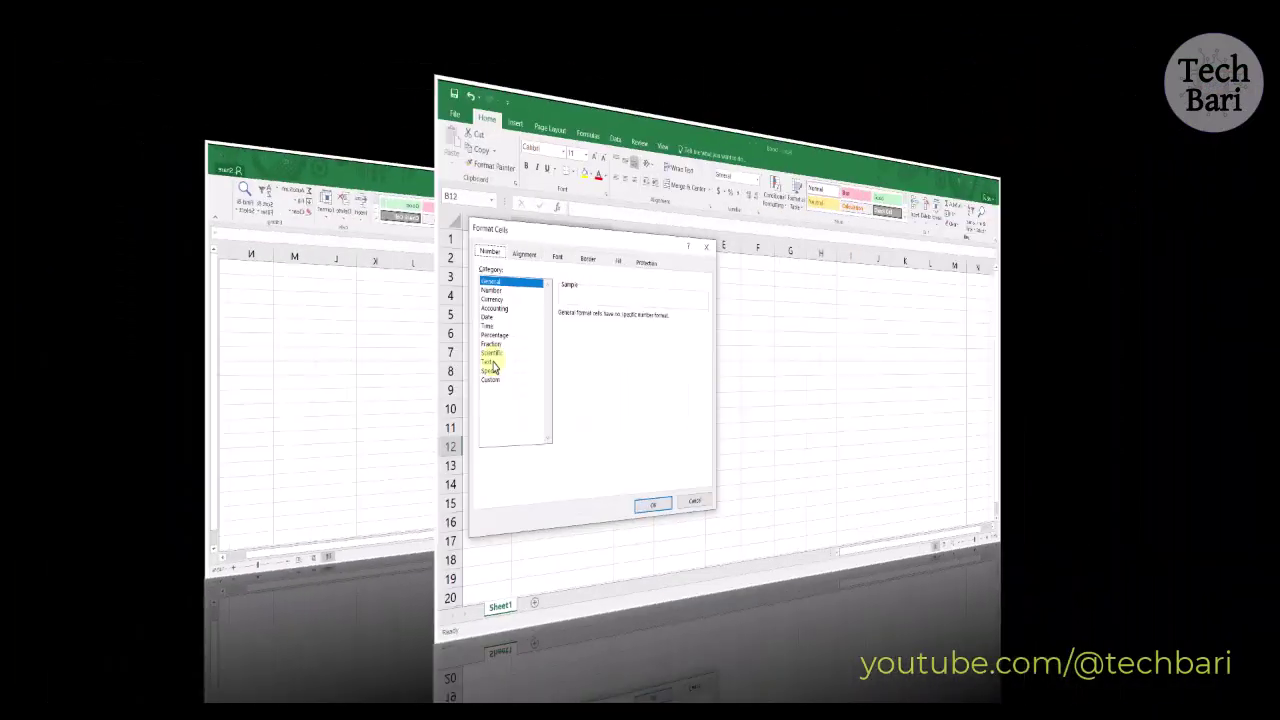
click(116, 362)
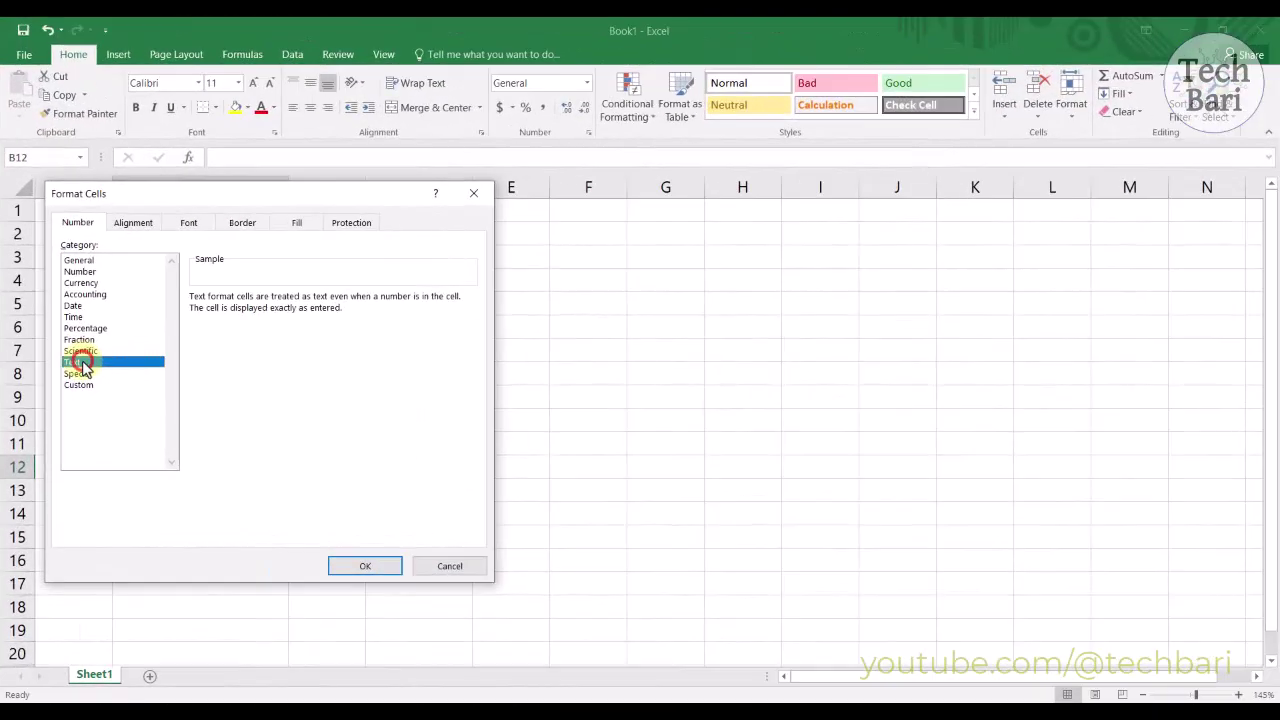
click(347, 565)
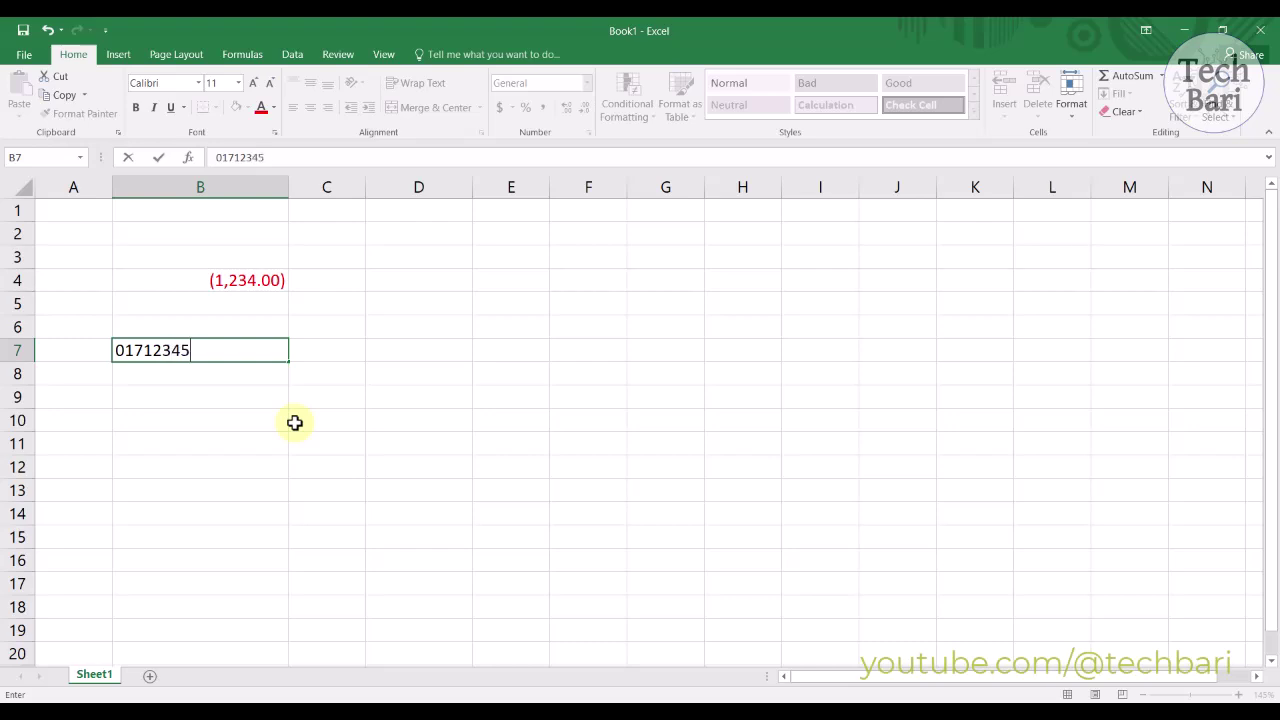
Step: Re-enter a phone number in B7, which Excel shows without its leading zero
key(Return)
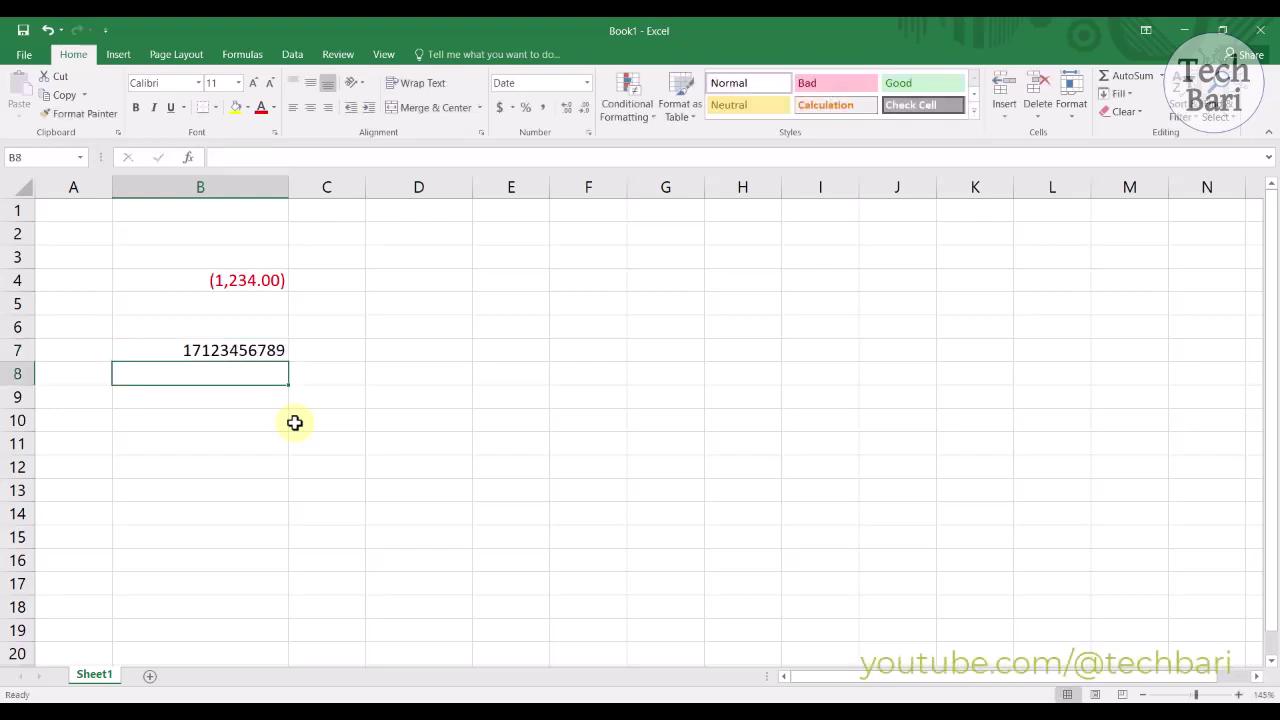
click(192, 348)
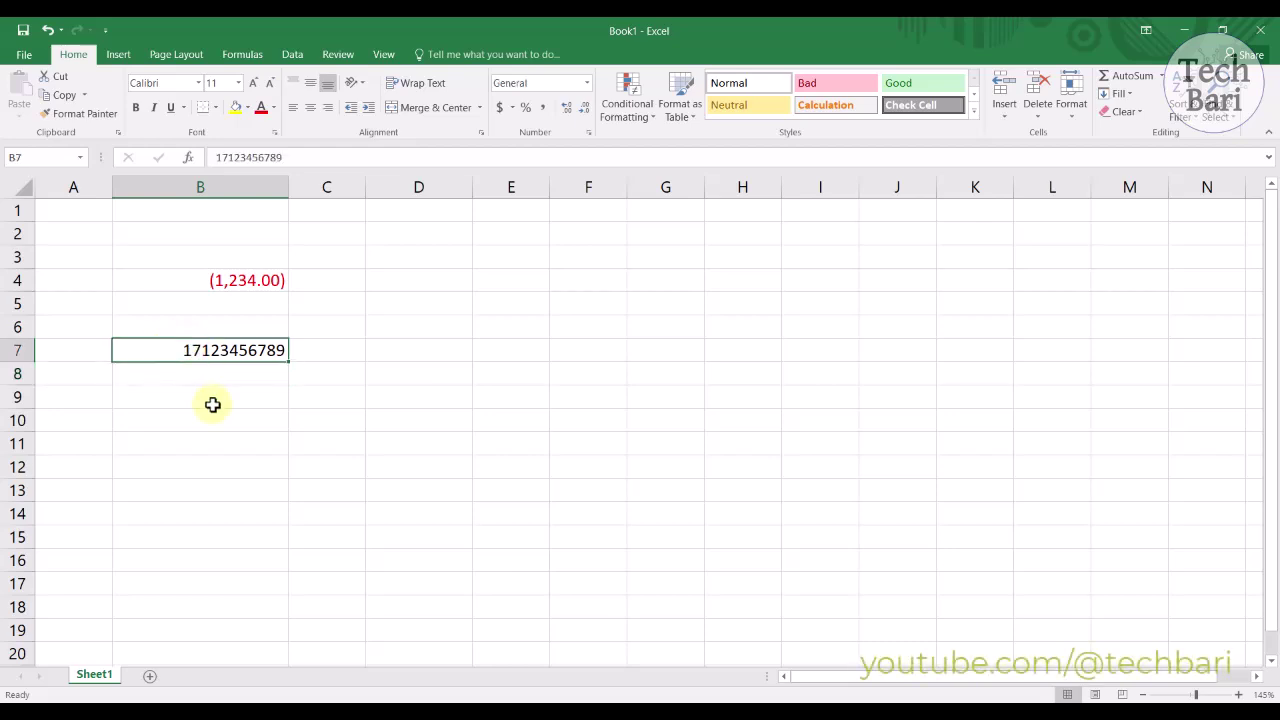
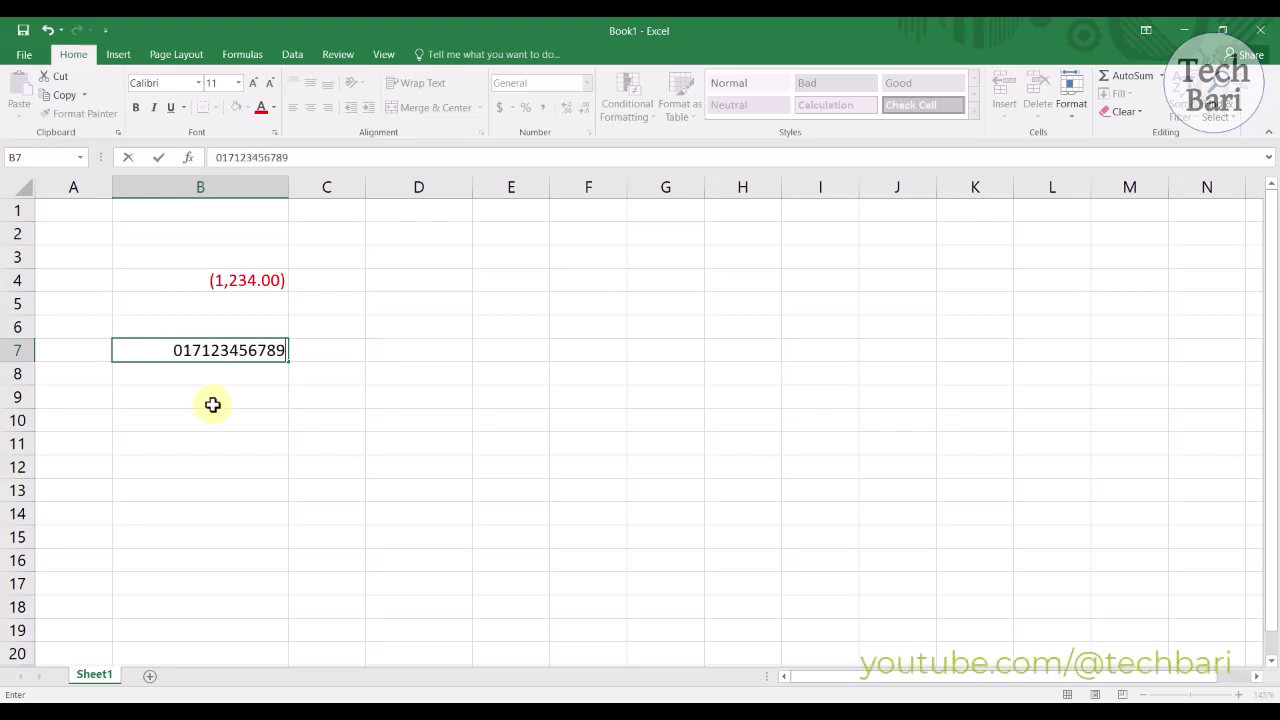
key(Return)
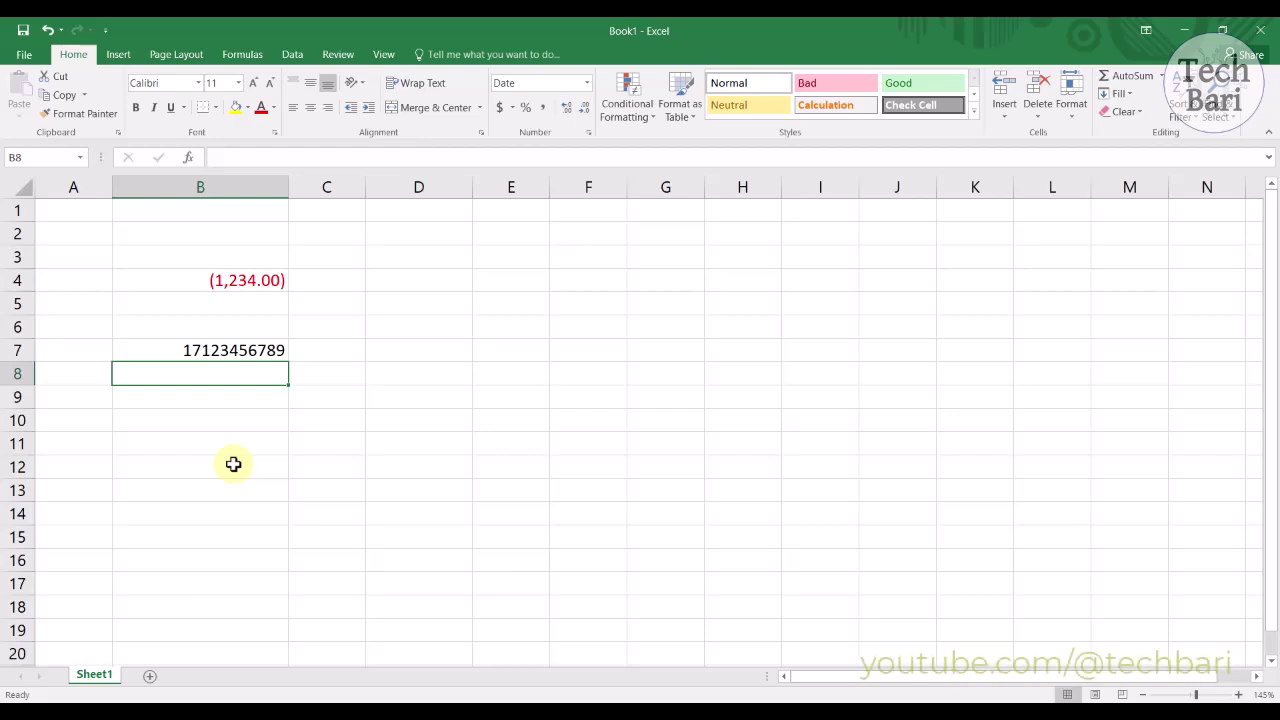
Step: Format cell B7 as Text
right_click(230, 350)
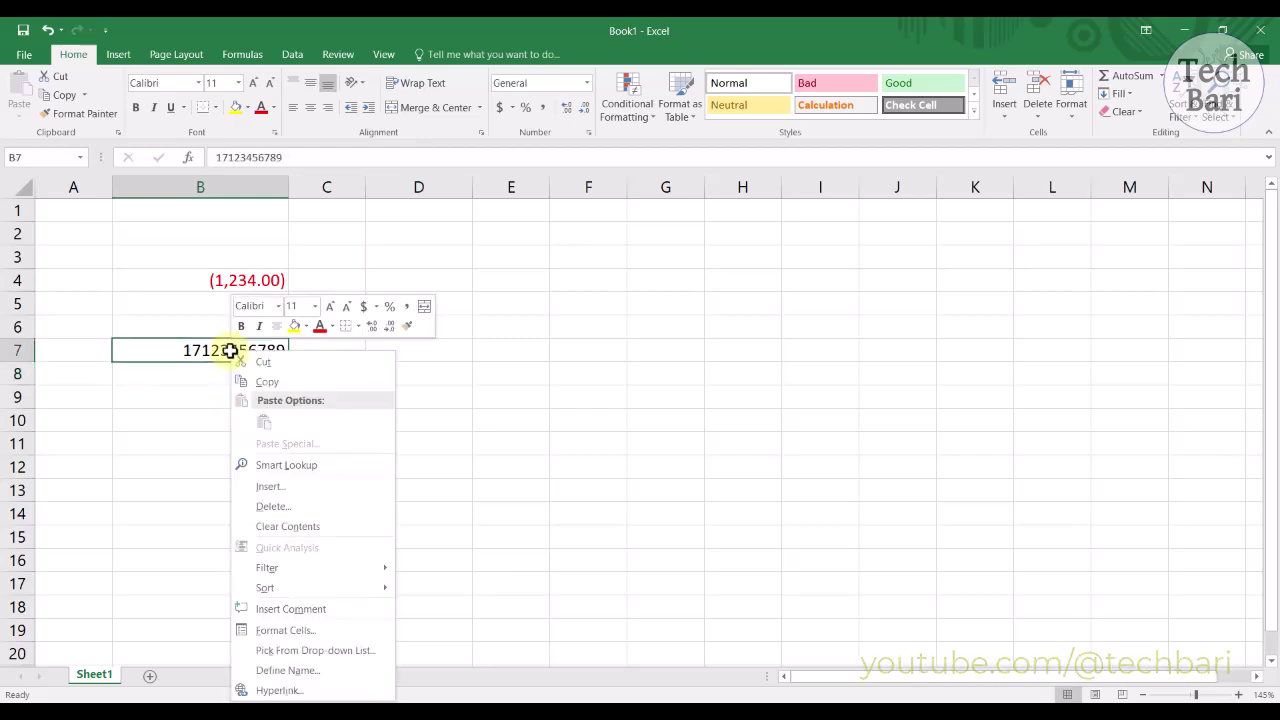
click(266, 632)
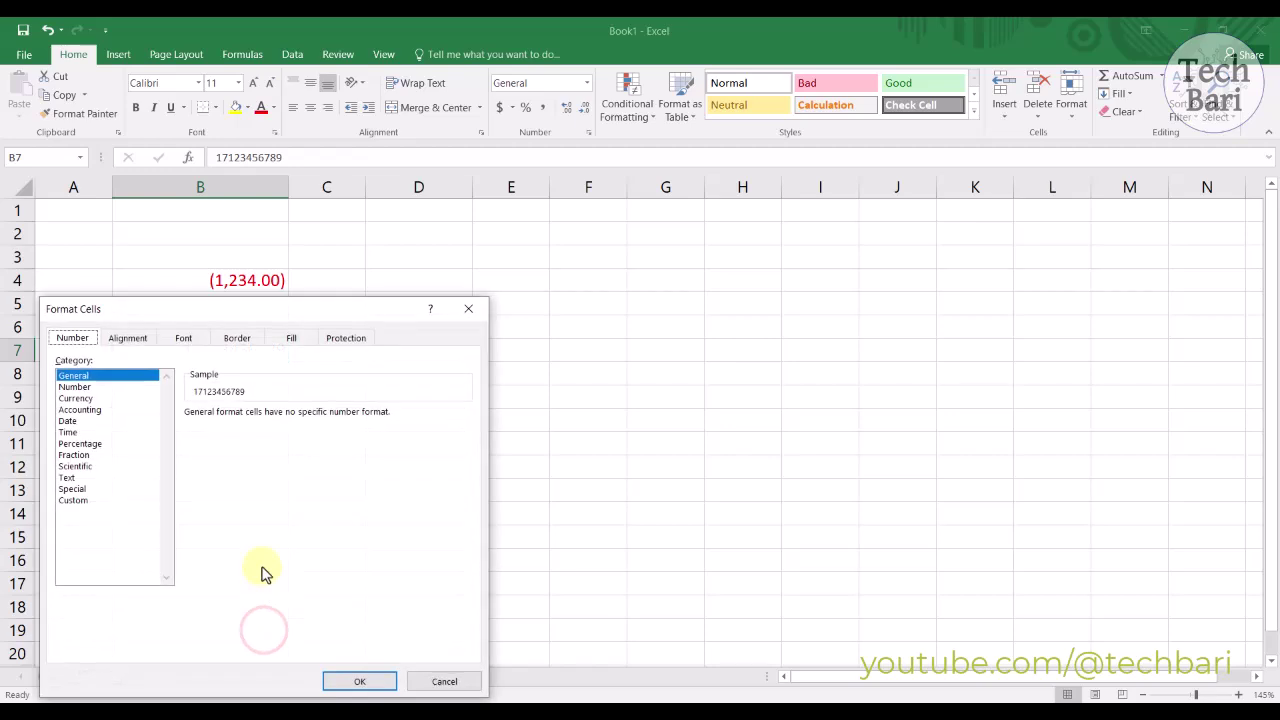
click(67, 478)
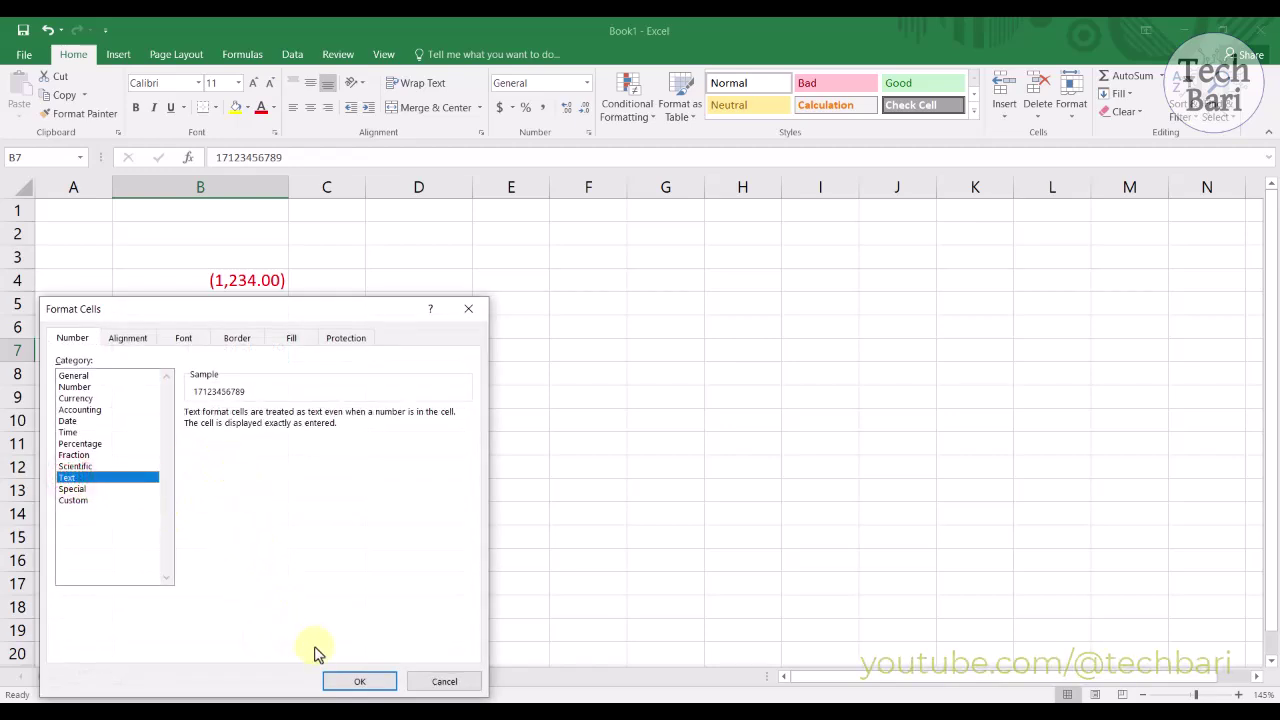
click(350, 682)
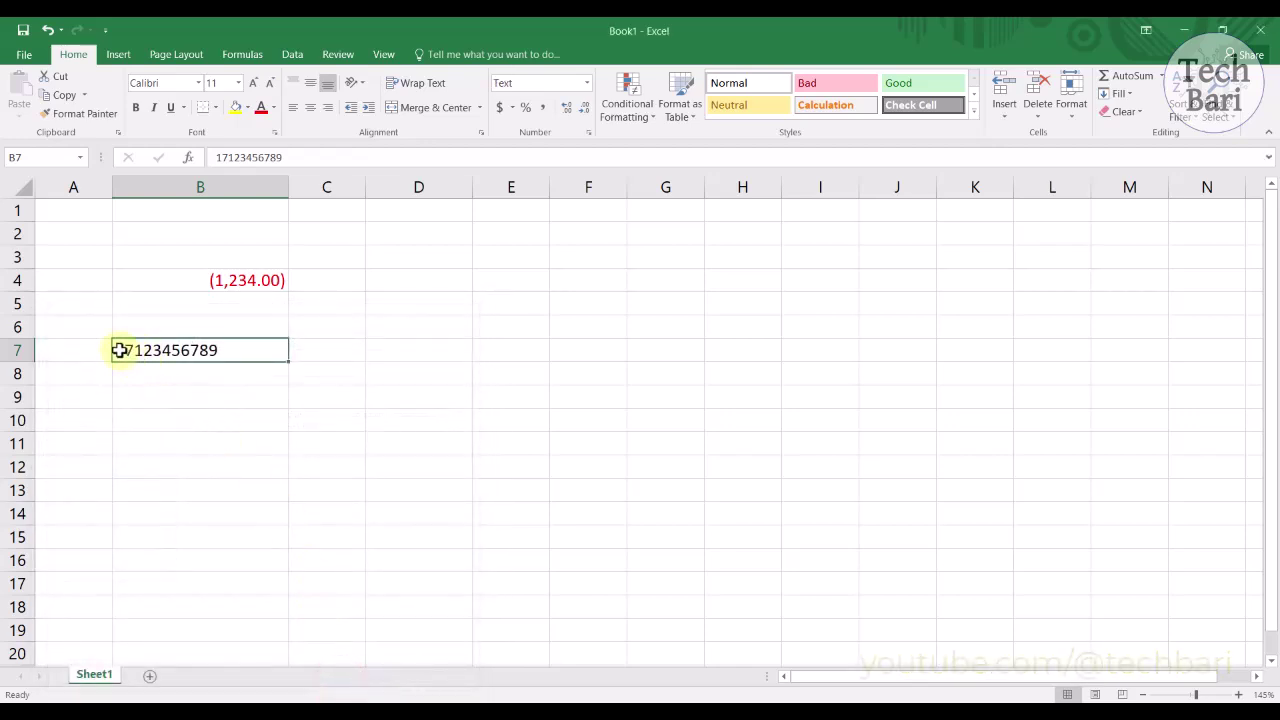
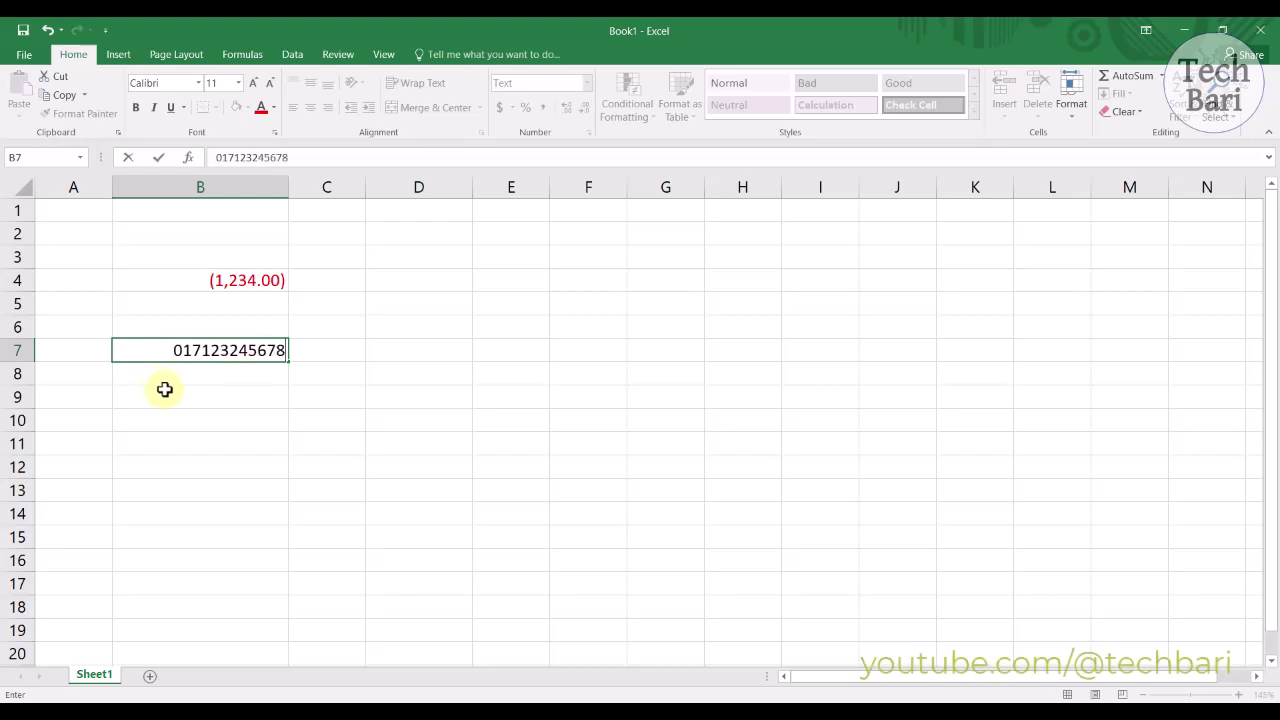
Step: Enter a long phone number and then 0124 in B7, keeping the leading zero
click(180, 412)
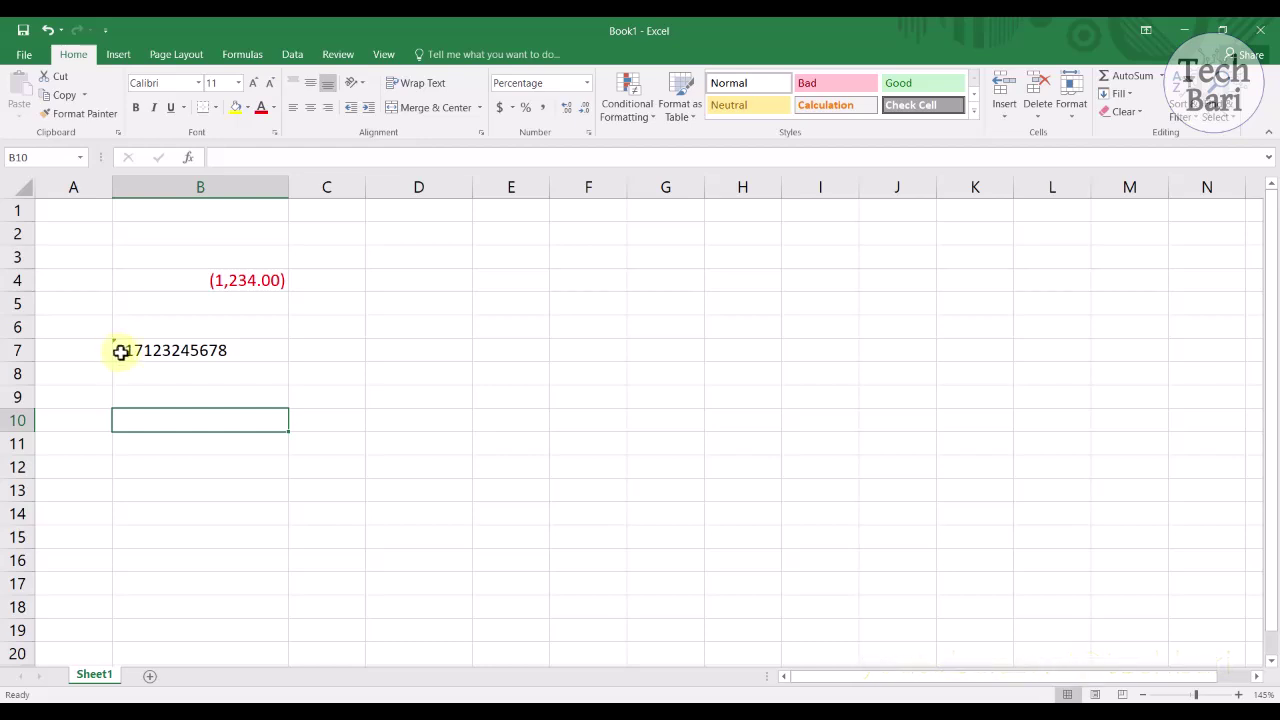
click(171, 349)
text(01)
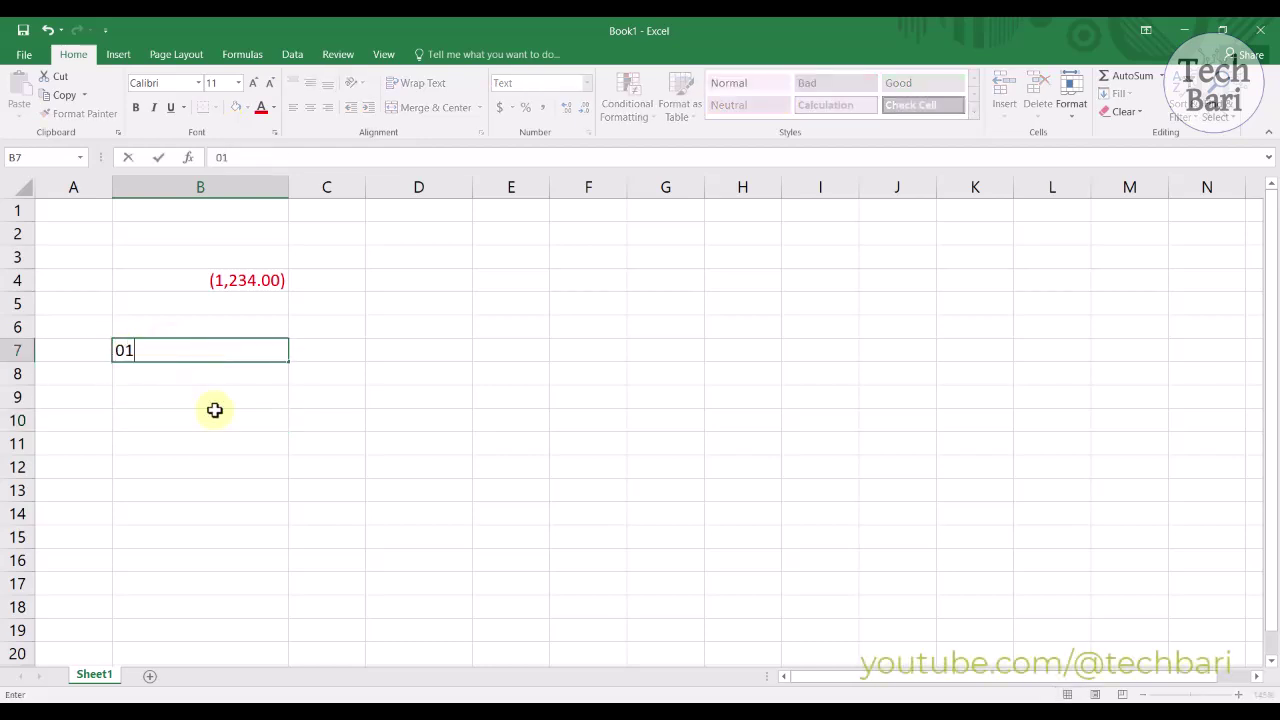
text(24)
click(195, 413)
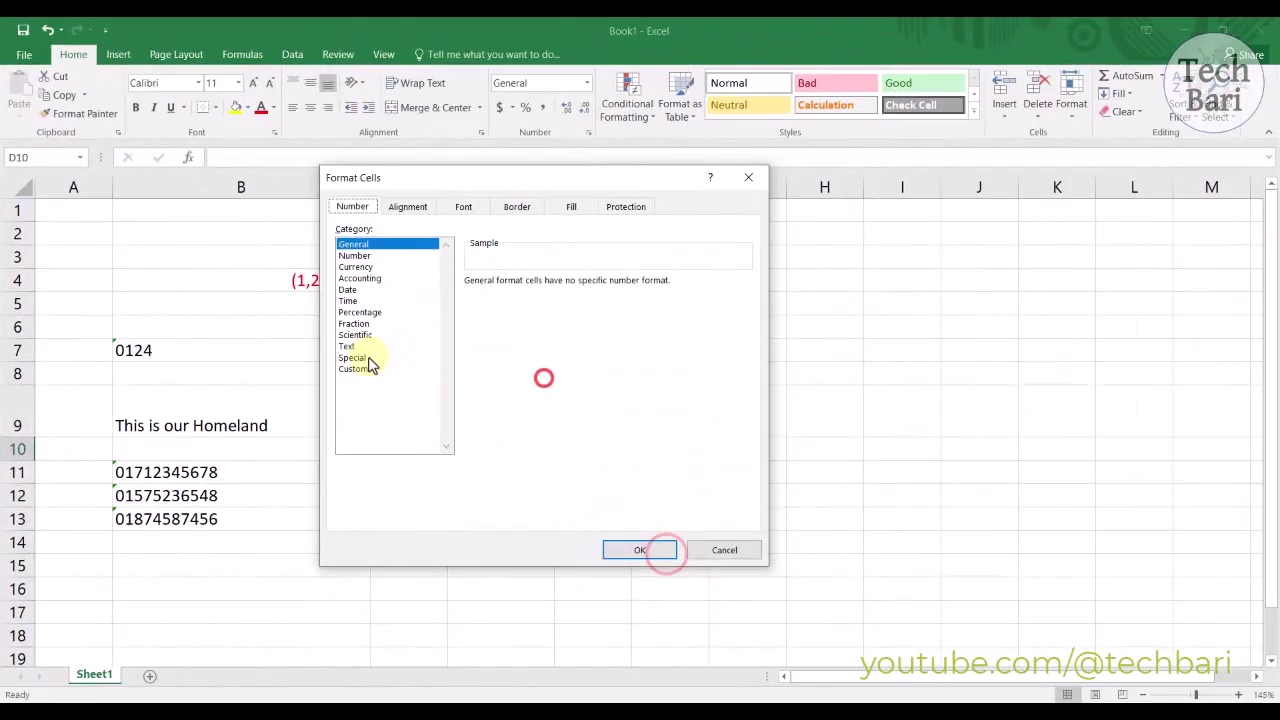
Step: Give D10 the Special Phone Number format, enter the number, and widen column D
click(360, 357)
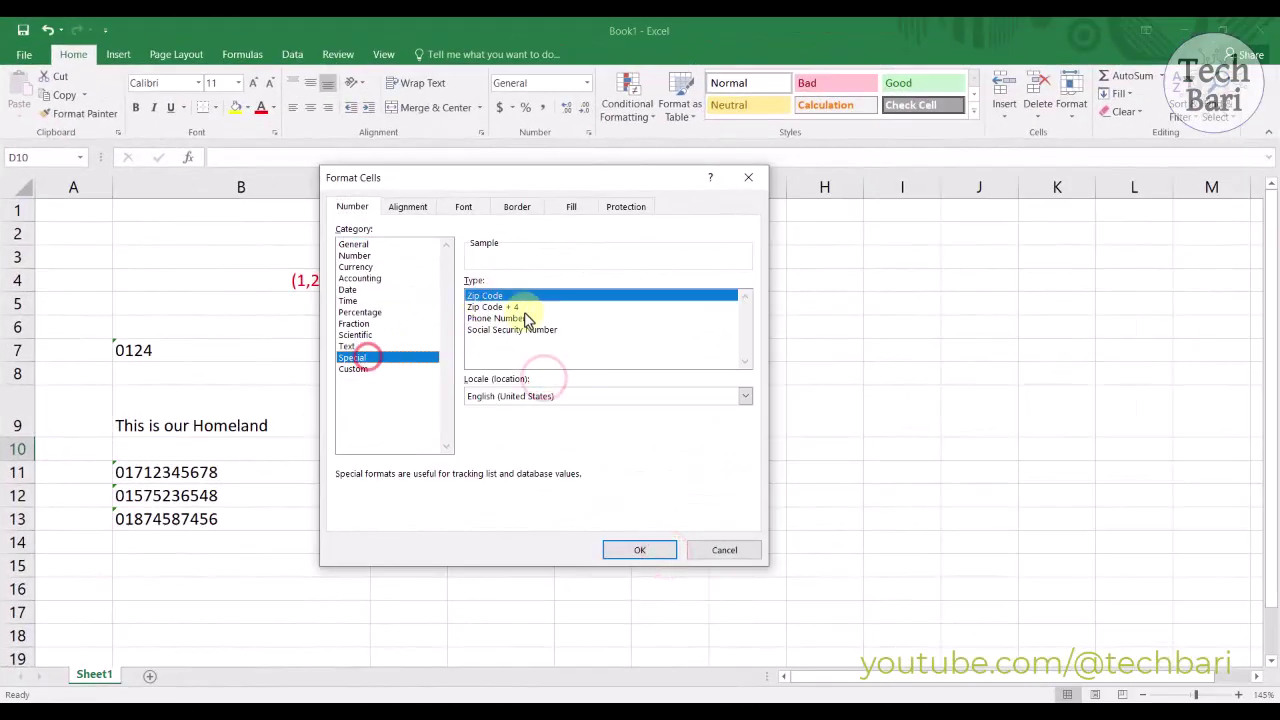
click(500, 318)
click(612, 551)
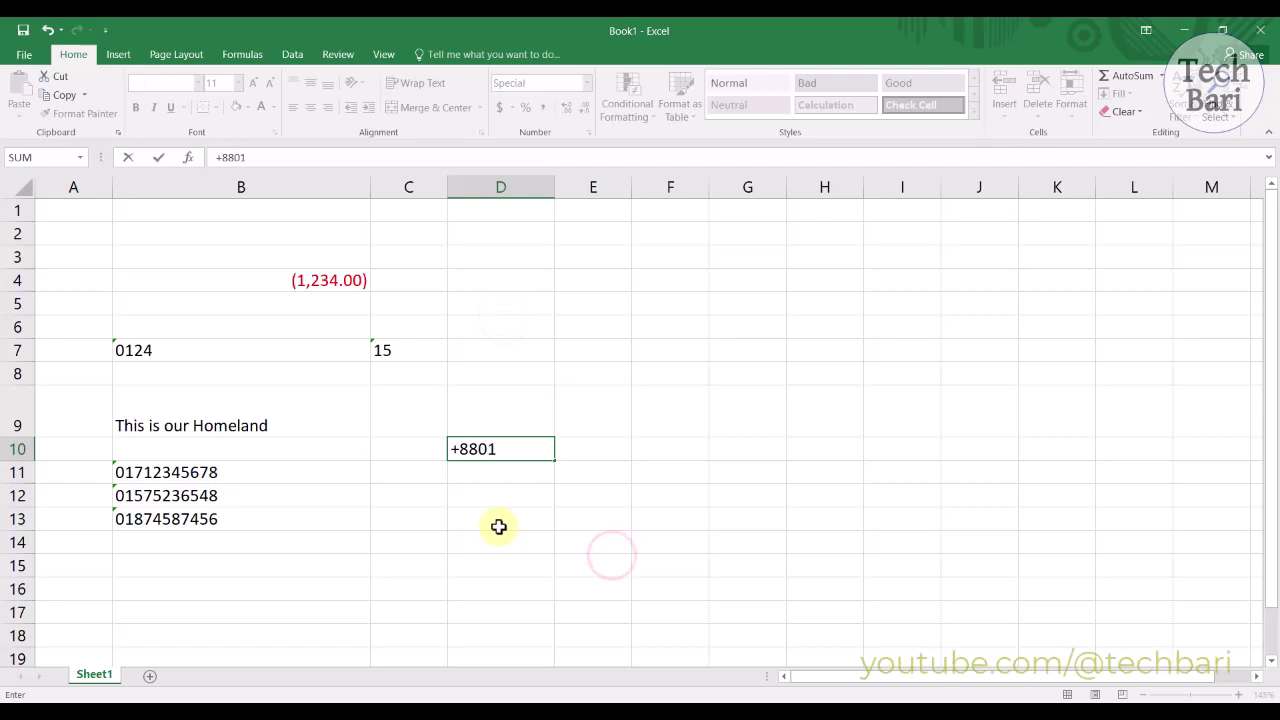
click(494, 520)
drag(554, 187, 607, 187)
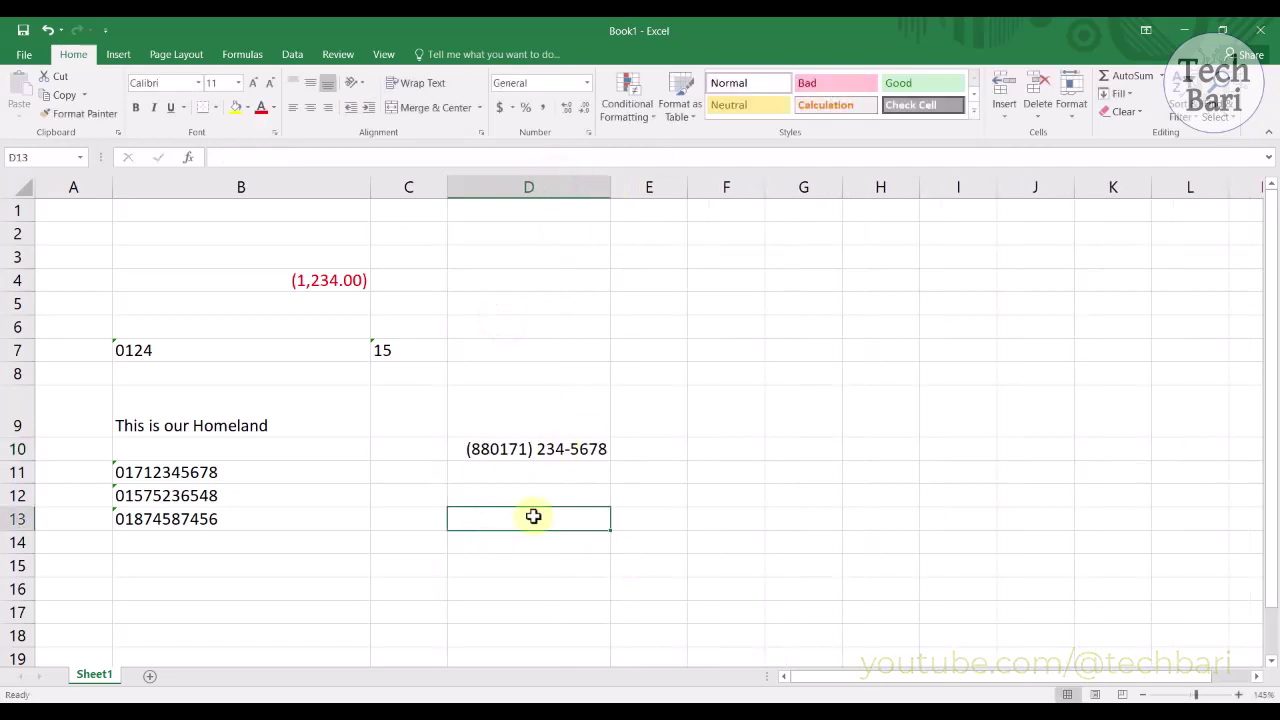
Step: Try the Special Zip Code + 4 format on D10
right_click(551, 450)
click(586, 374)
click(528, 309)
click(662, 549)
click(531, 491)
Step: Switch D10 back to the Special Phone Number format
right_click(543, 449)
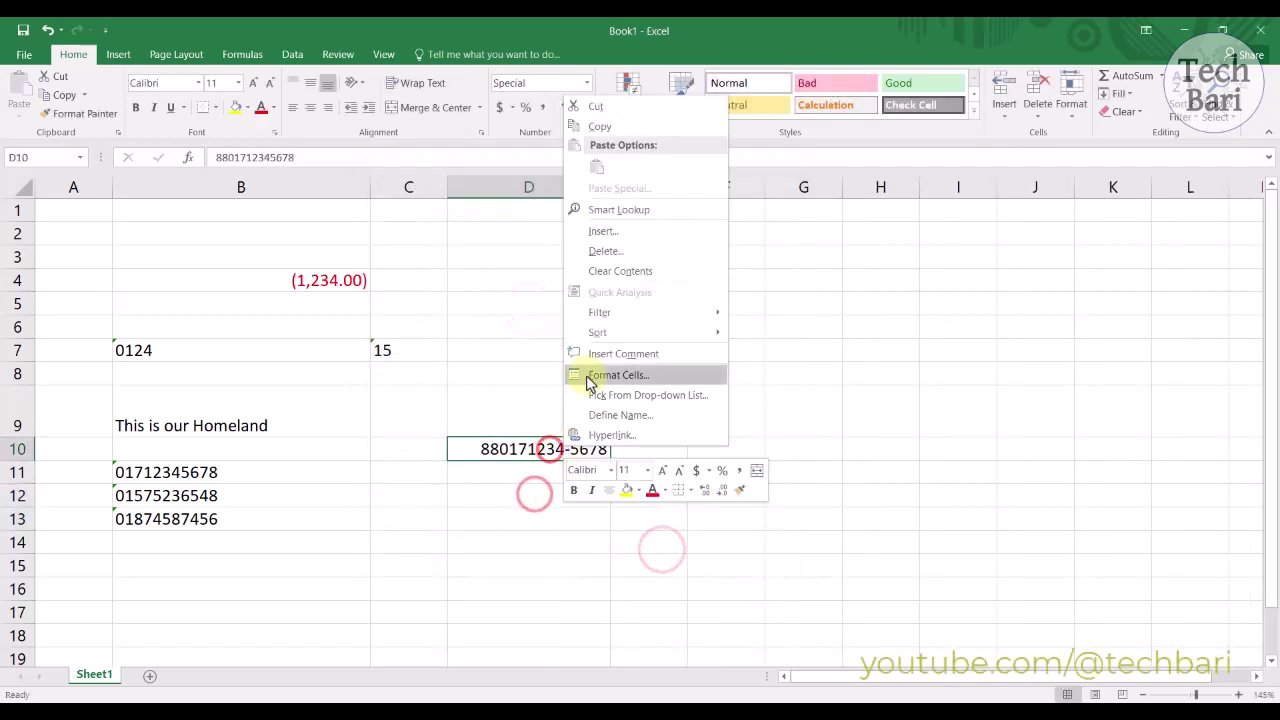
click(610, 374)
click(528, 296)
click(663, 551)
click(548, 543)
Step: Bring up the Custom number formats in Format Cells for D13's date
right_click(551, 443)
click(603, 378)
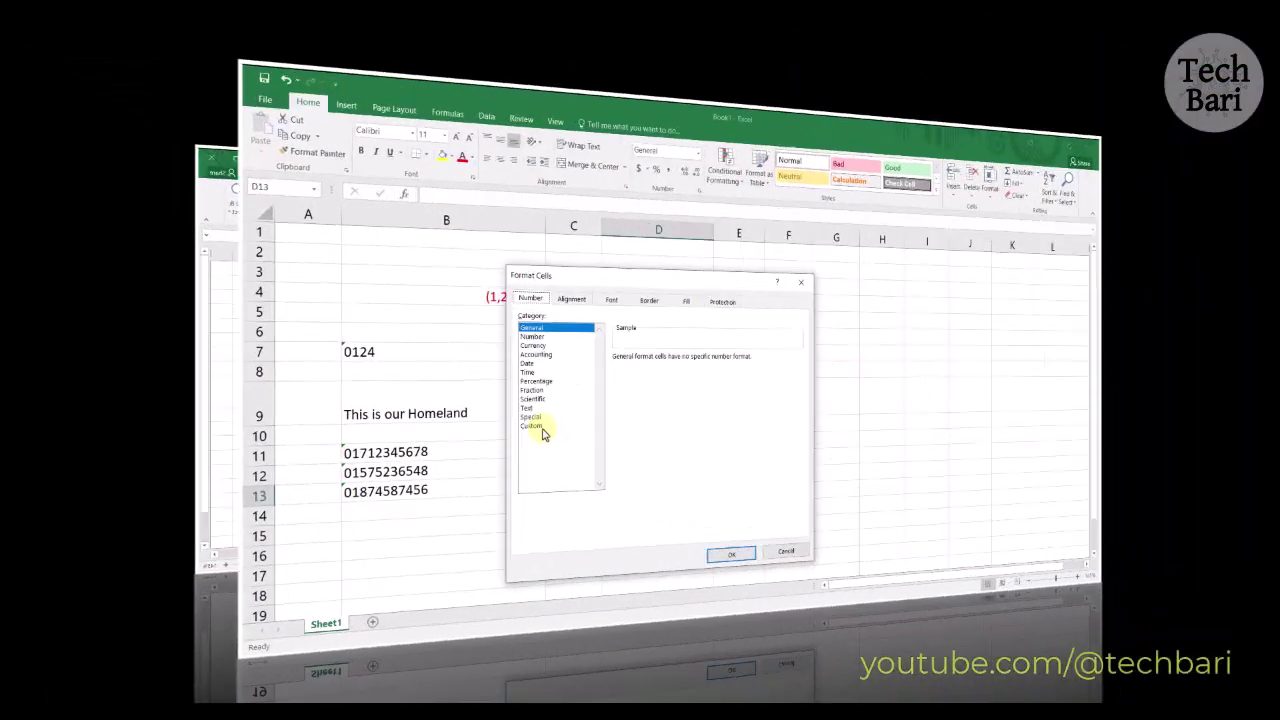
click(362, 445)
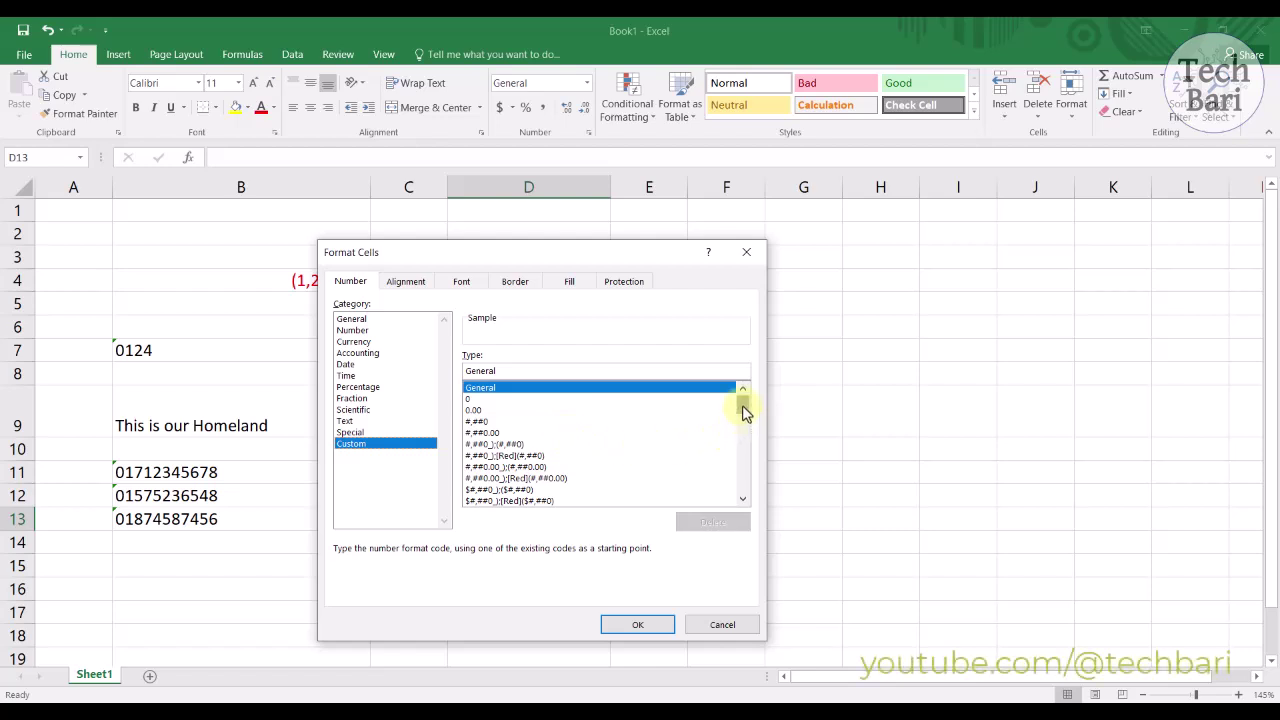
Step: Scroll the Custom Type list to mm/dd/yyyy for D13, previewing 03/15/2024
click(742, 500)
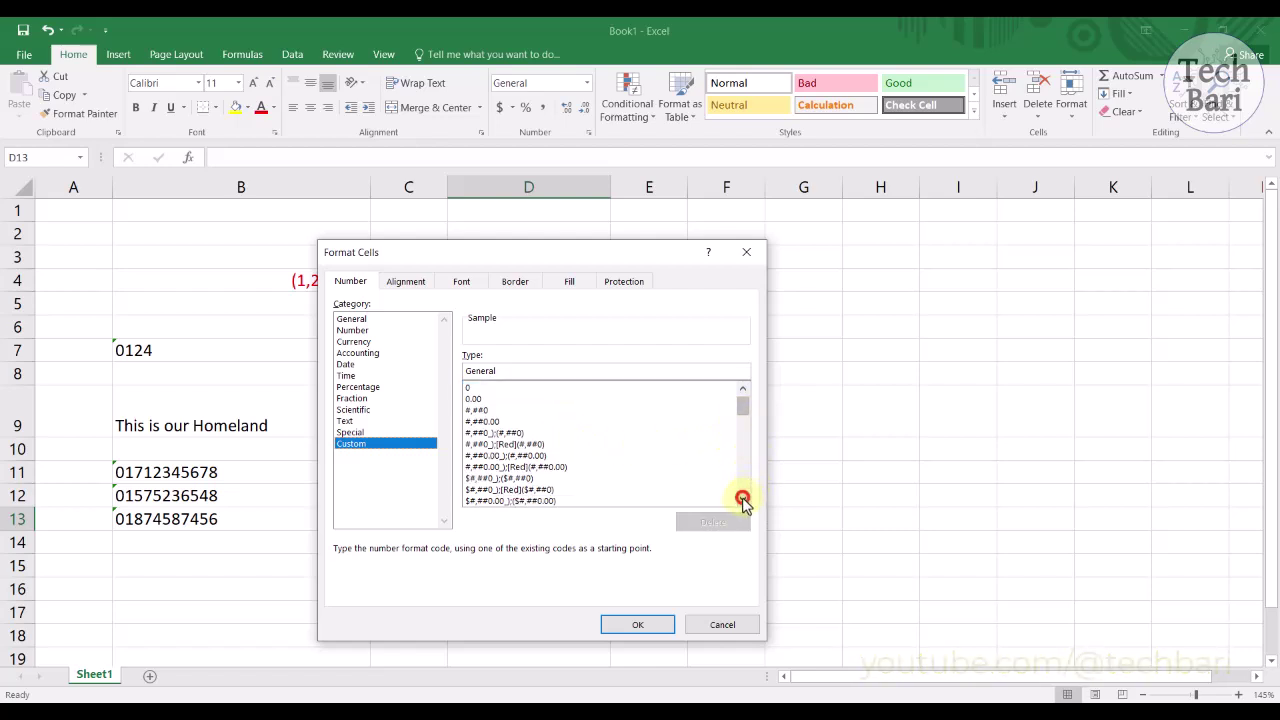
click(742, 500)
click(742, 500)
click(742, 500)
click(742, 500)
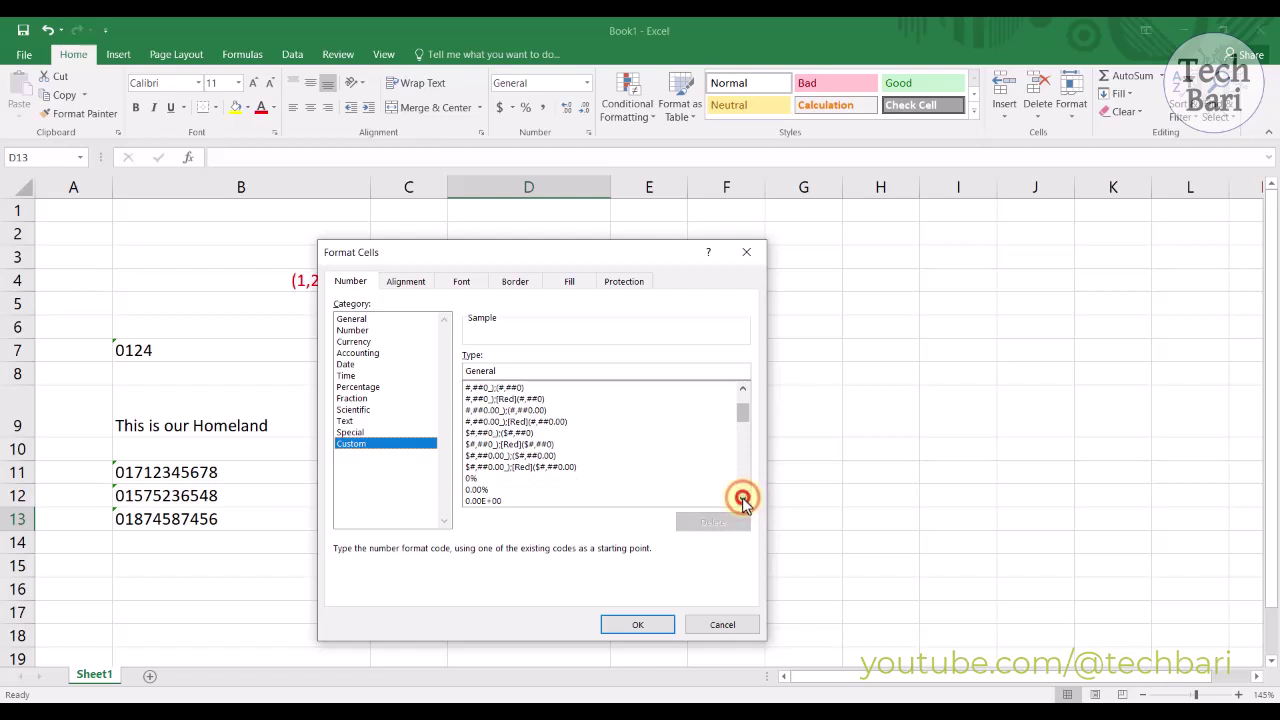
click(742, 500)
click(742, 500)
click(742, 500)
click(742, 500)
click(742, 500)
click(742, 500)
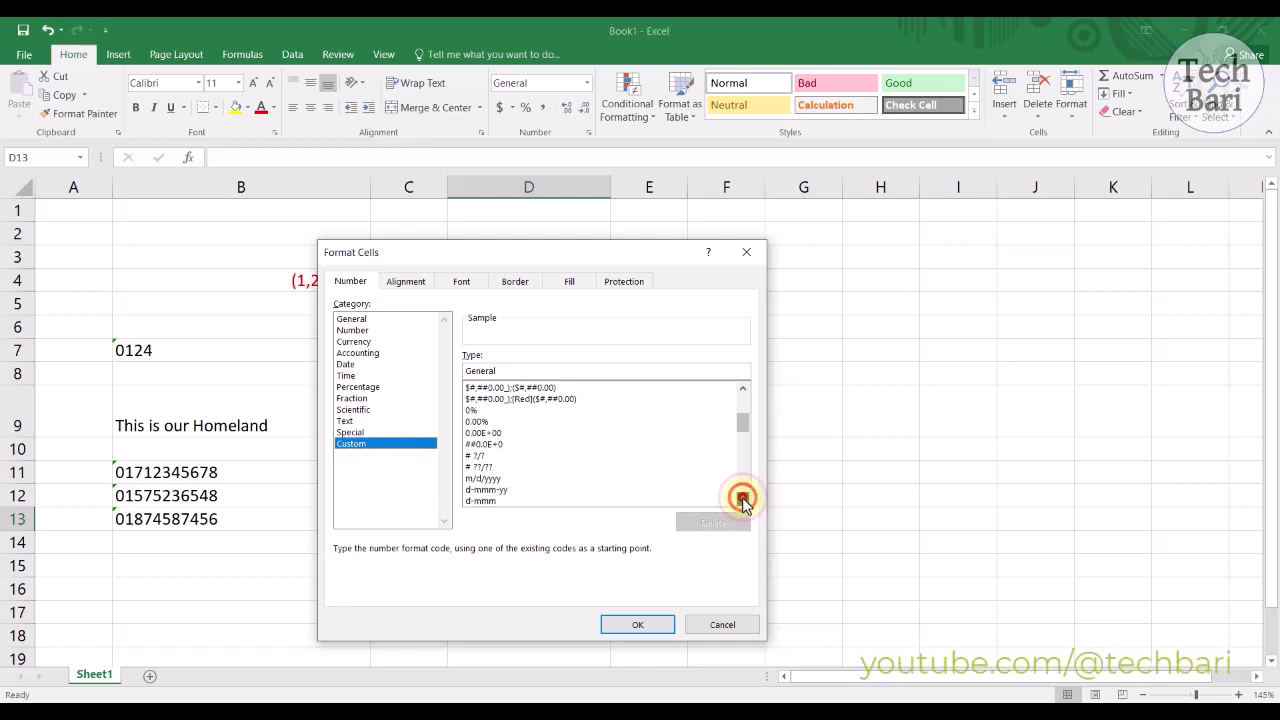
click(742, 500)
click(742, 500)
click(742, 500)
click(742, 500)
click(742, 500)
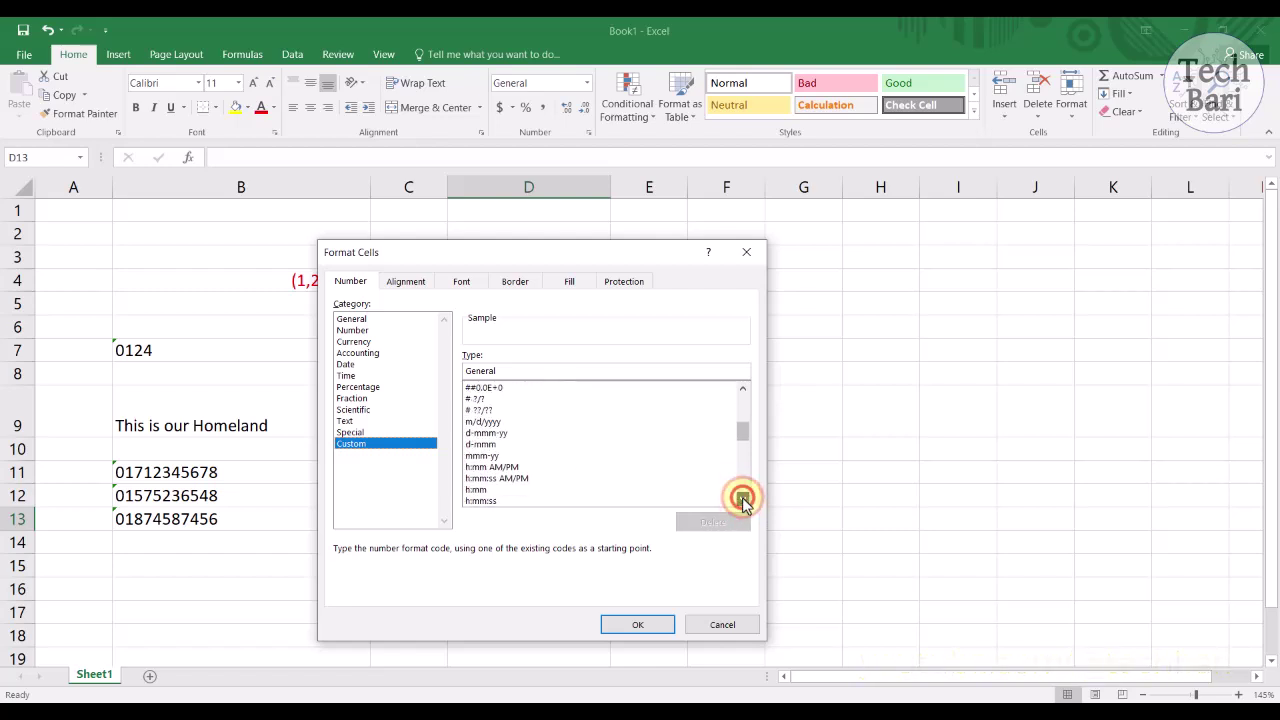
click(742, 500)
click(742, 500)
click(742, 500)
click(742, 500)
click(742, 500)
click(742, 500)
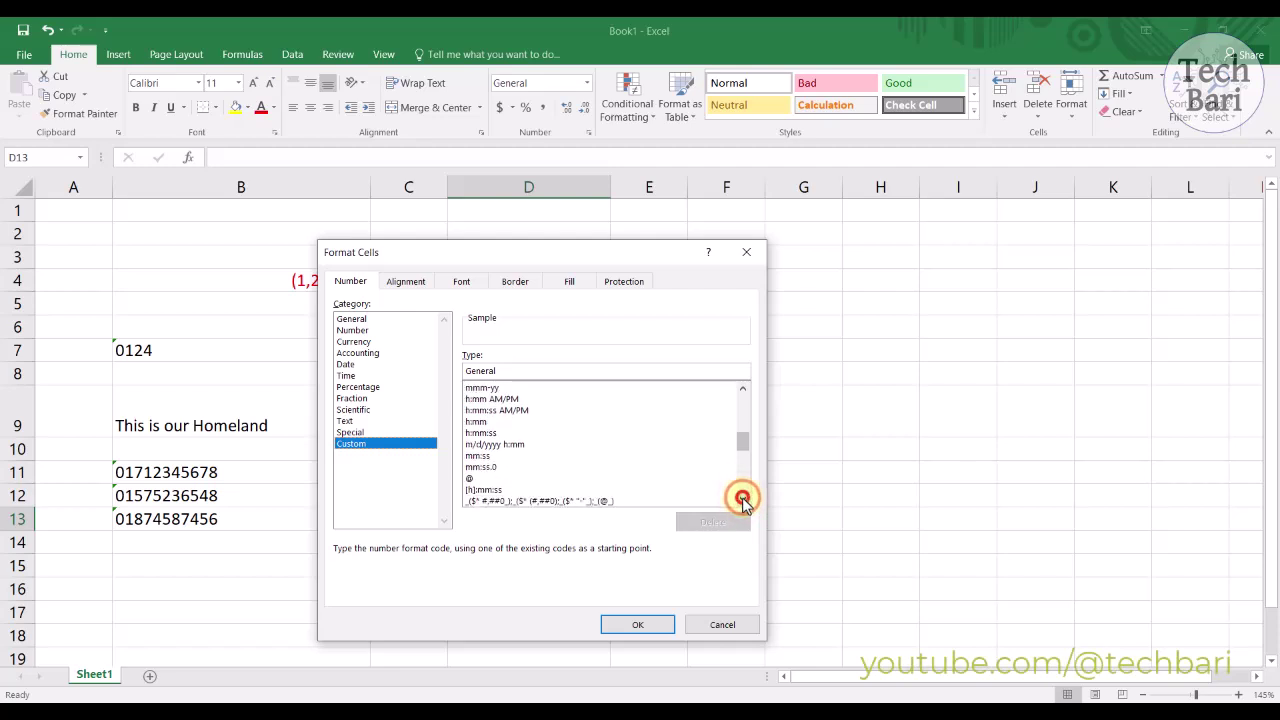
click(742, 500)
click(742, 500)
click(742, 500)
click(742, 500)
click(742, 500)
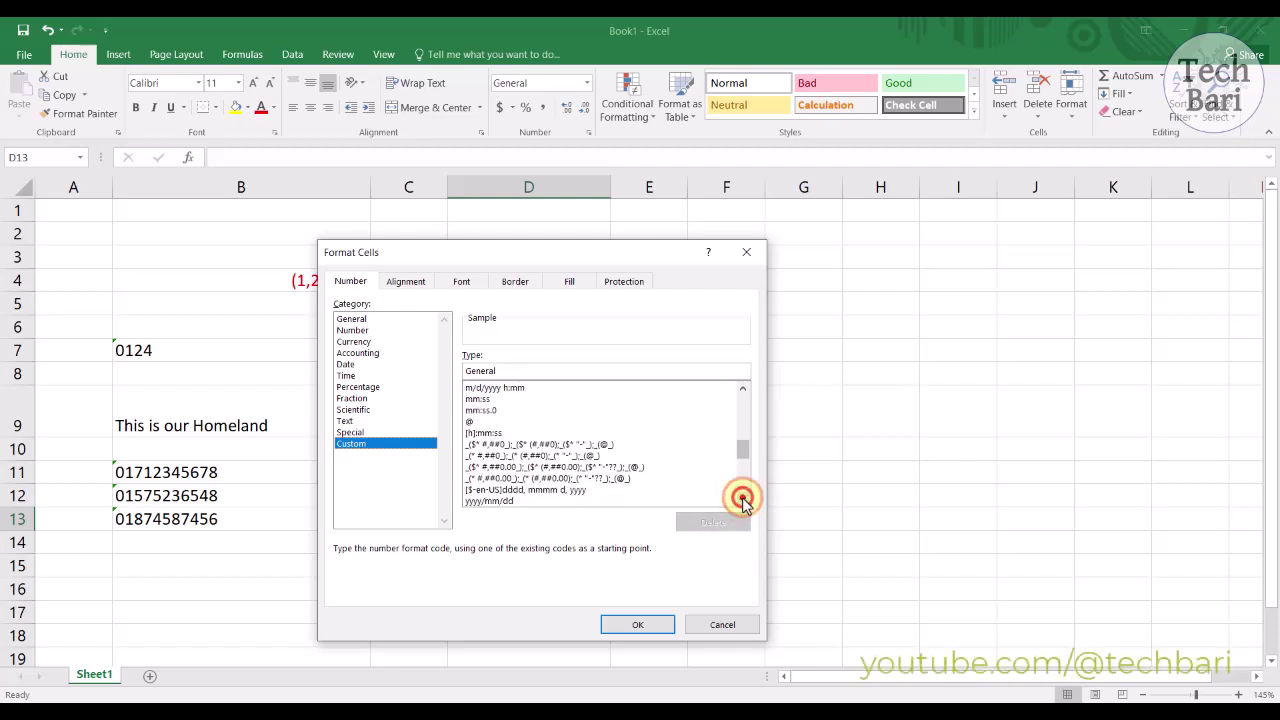
click(742, 500)
click(742, 500)
click(742, 500)
click(742, 500)
click(742, 500)
click(742, 500)
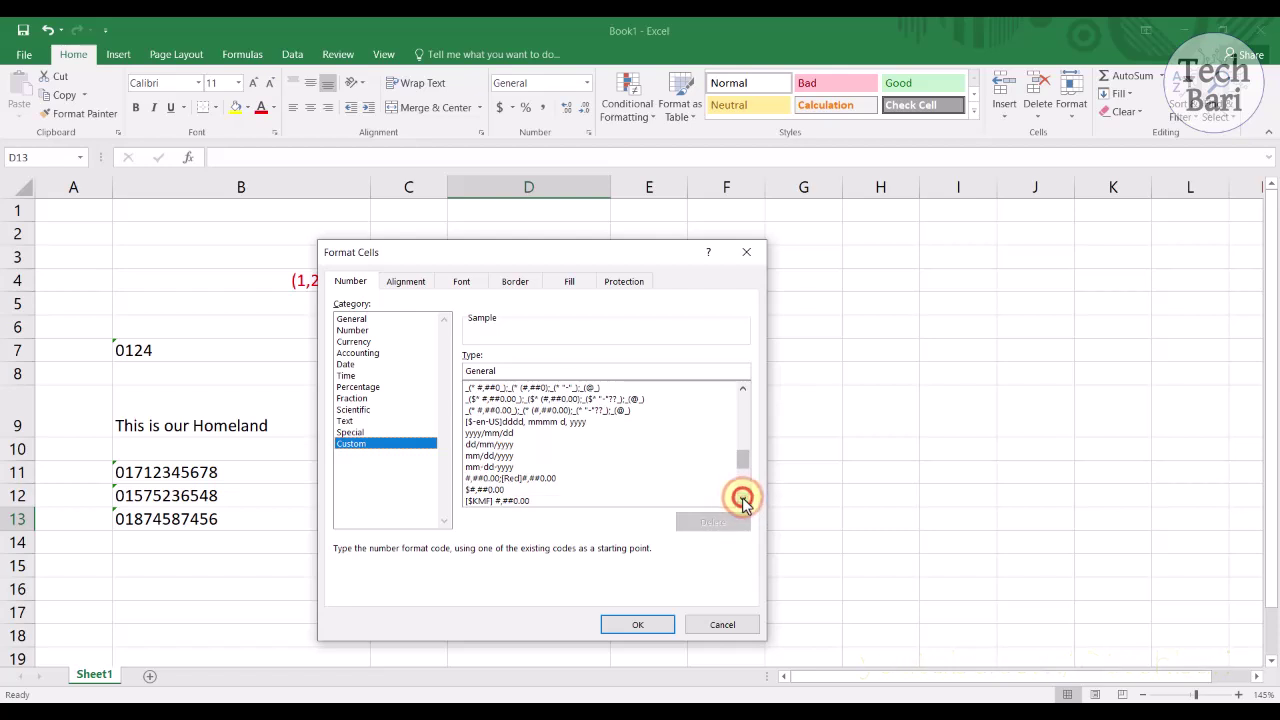
click(742, 500)
click(742, 500)
click(742, 500)
click(742, 500)
click(742, 500)
click(742, 500)
click(742, 500)
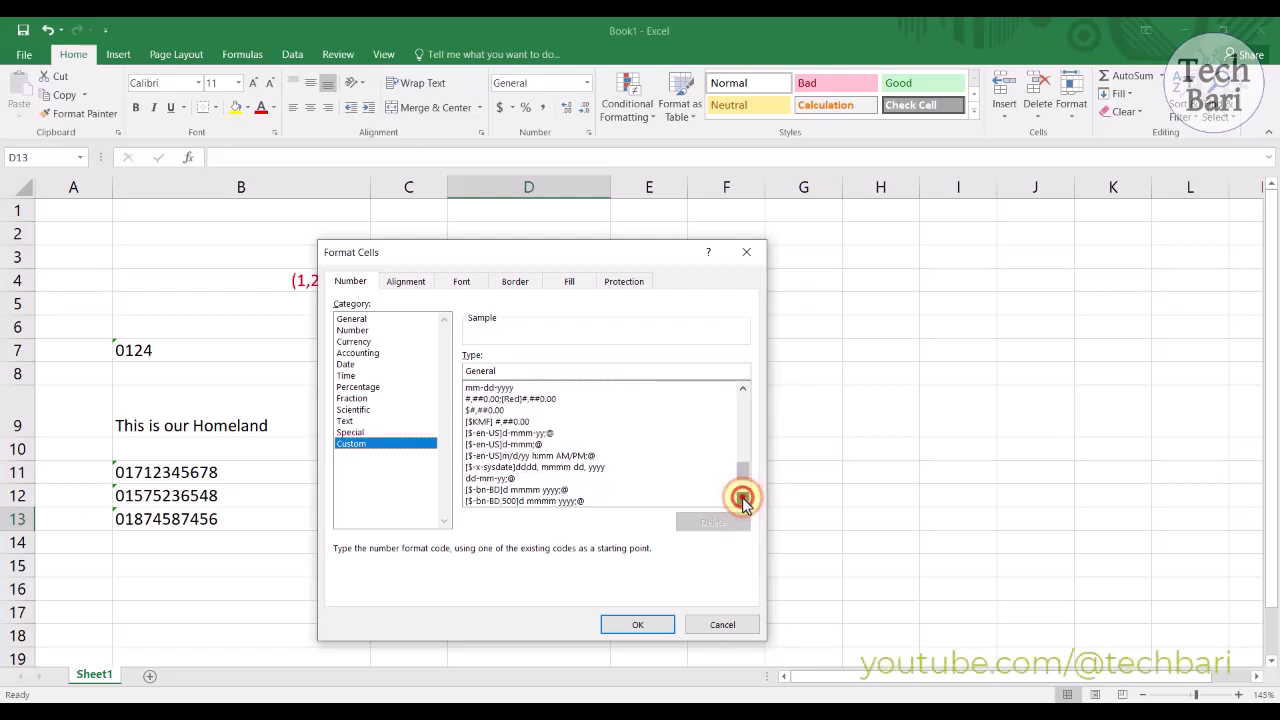
click(742, 500)
click(742, 500)
click(742, 500)
click(742, 500)
click(742, 500)
click(742, 500)
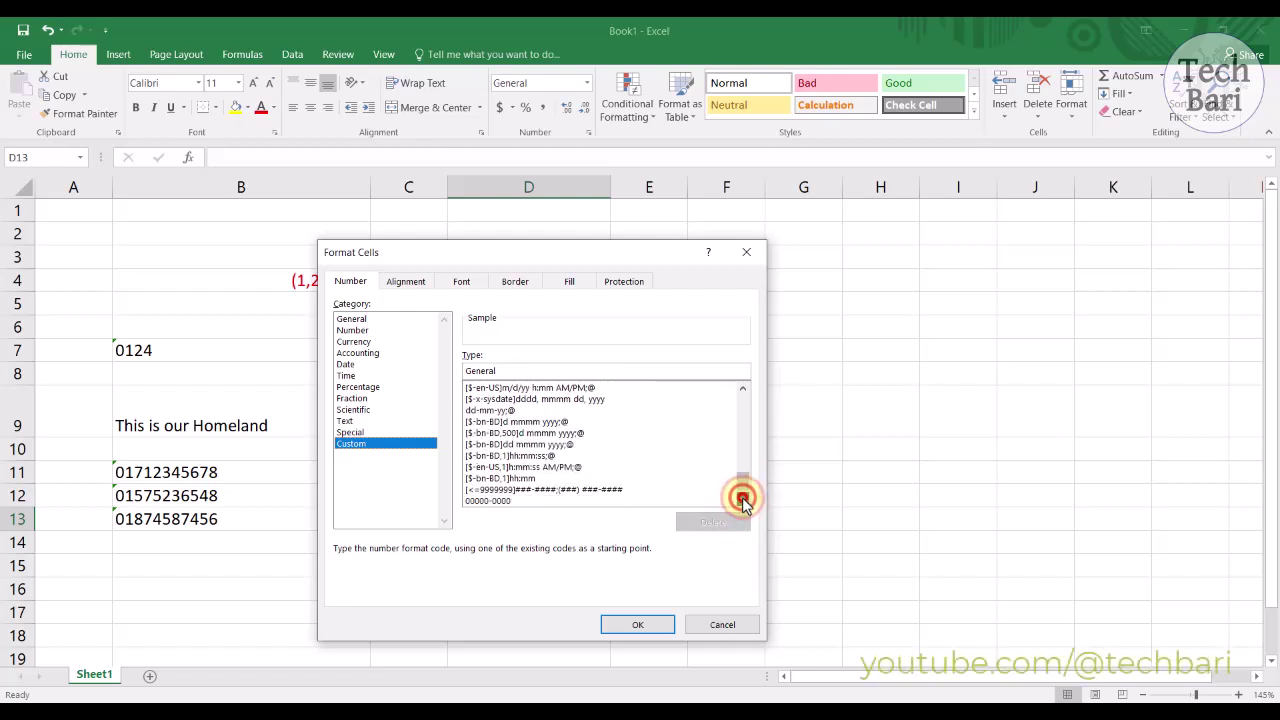
click(742, 500)
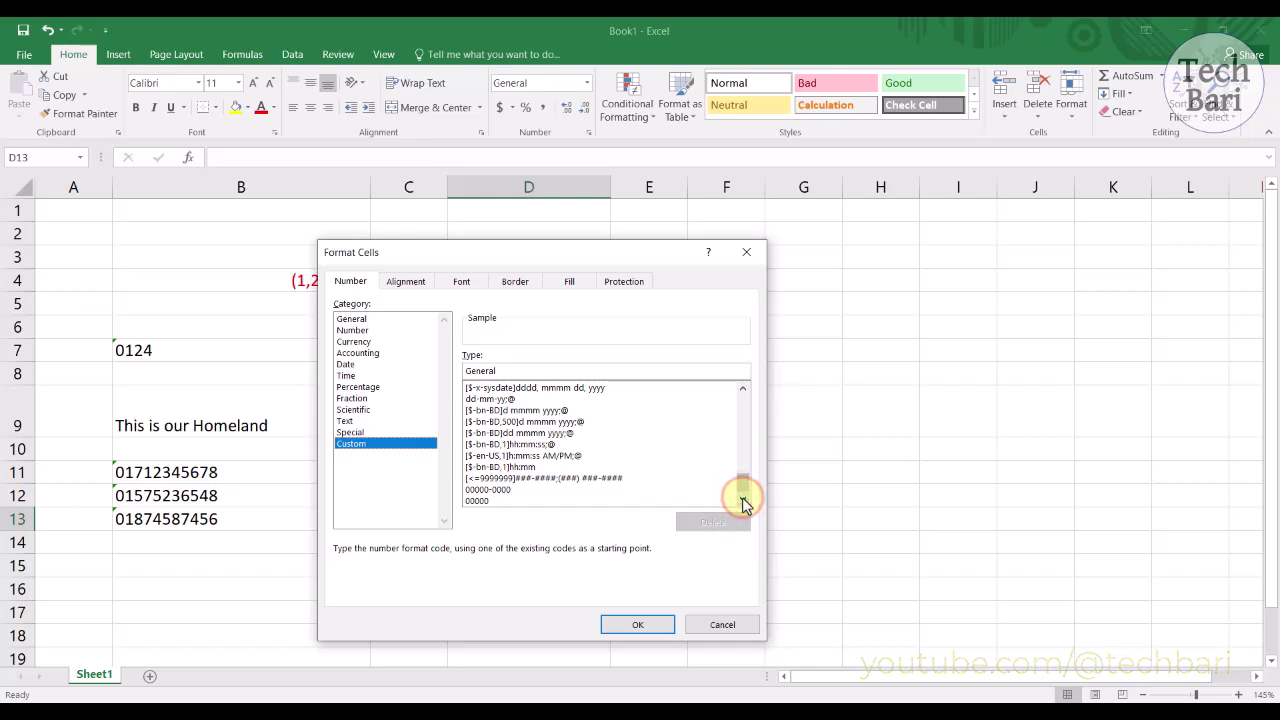
drag(742, 490, 744, 448)
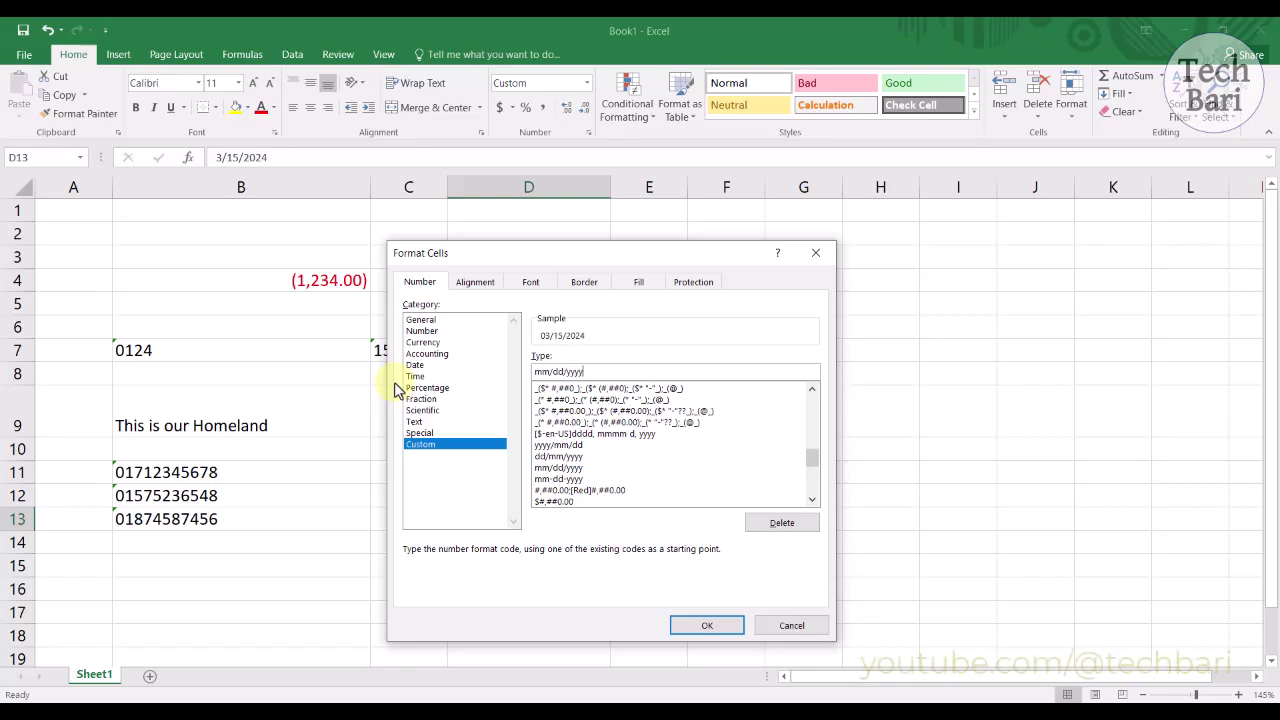
Step: Try mm/dd/yyyy and mmmm-dd-yyyy on D13, then apply ddd-dd/mm/yyyy, showing Fri-15/03/2024
click(706, 624)
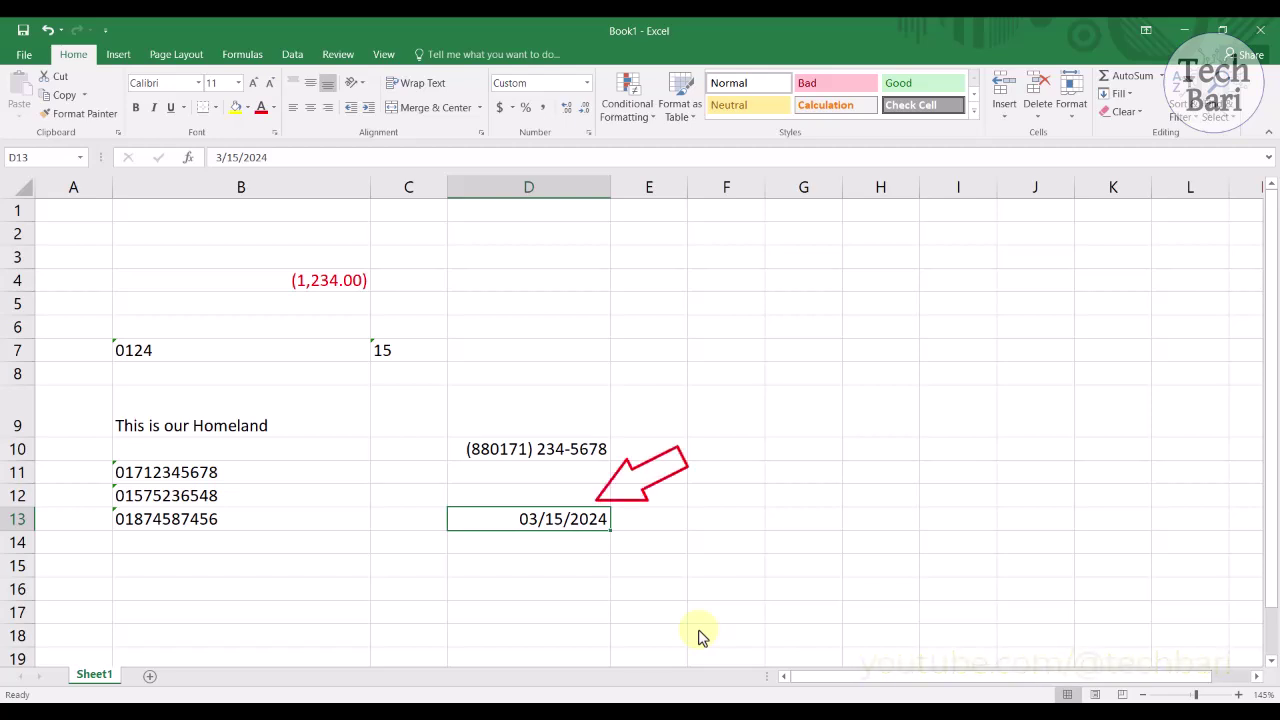
key(ctrl+1)
text(mmmm-dd-yyyy)
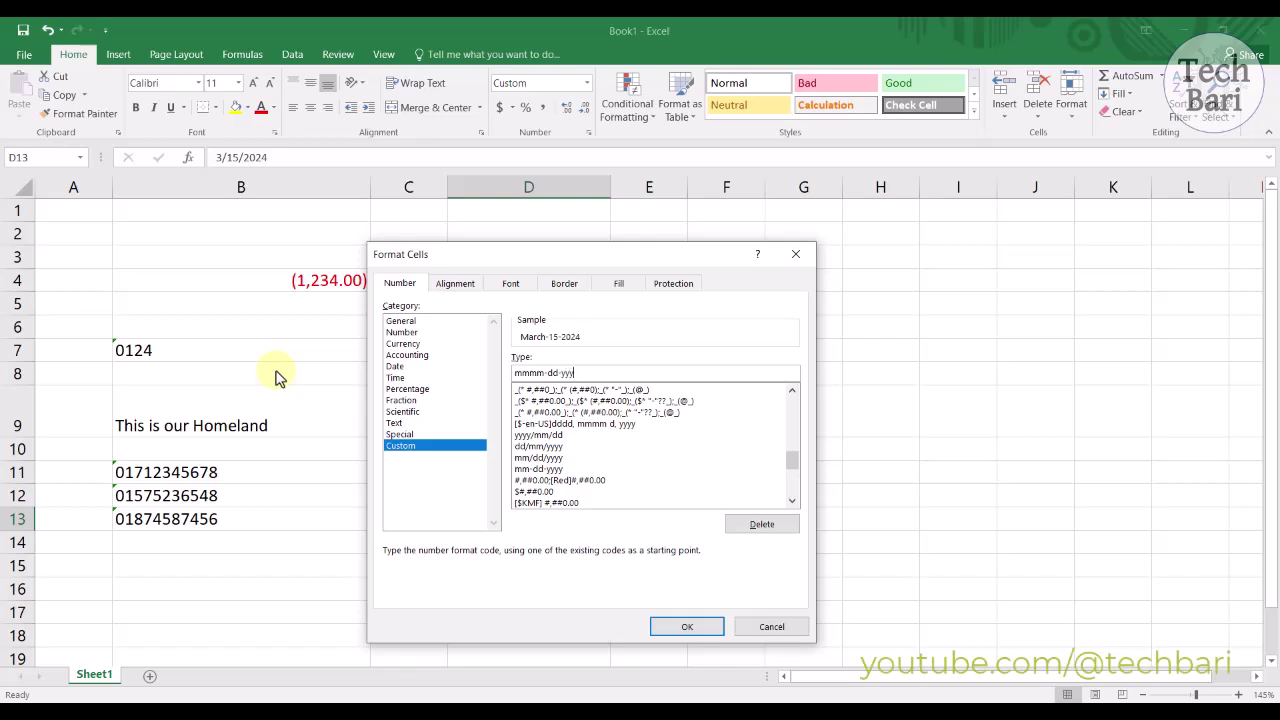
click(689, 627)
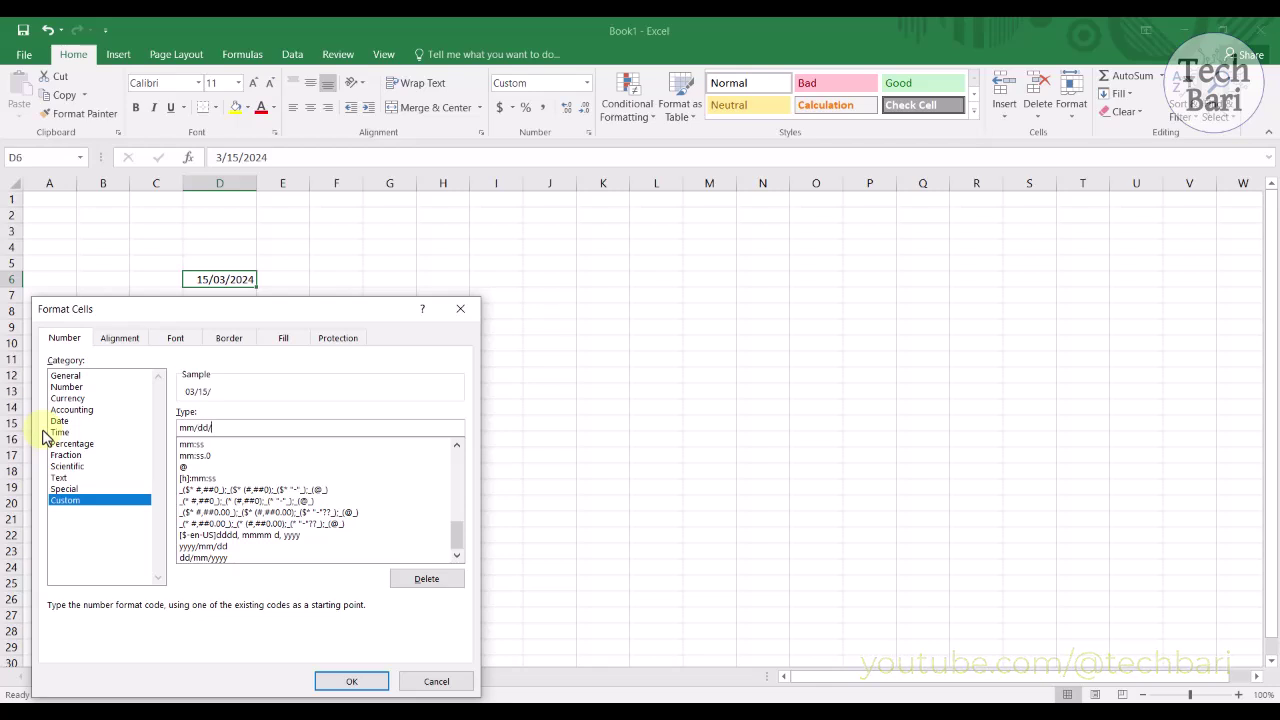
click(351, 681)
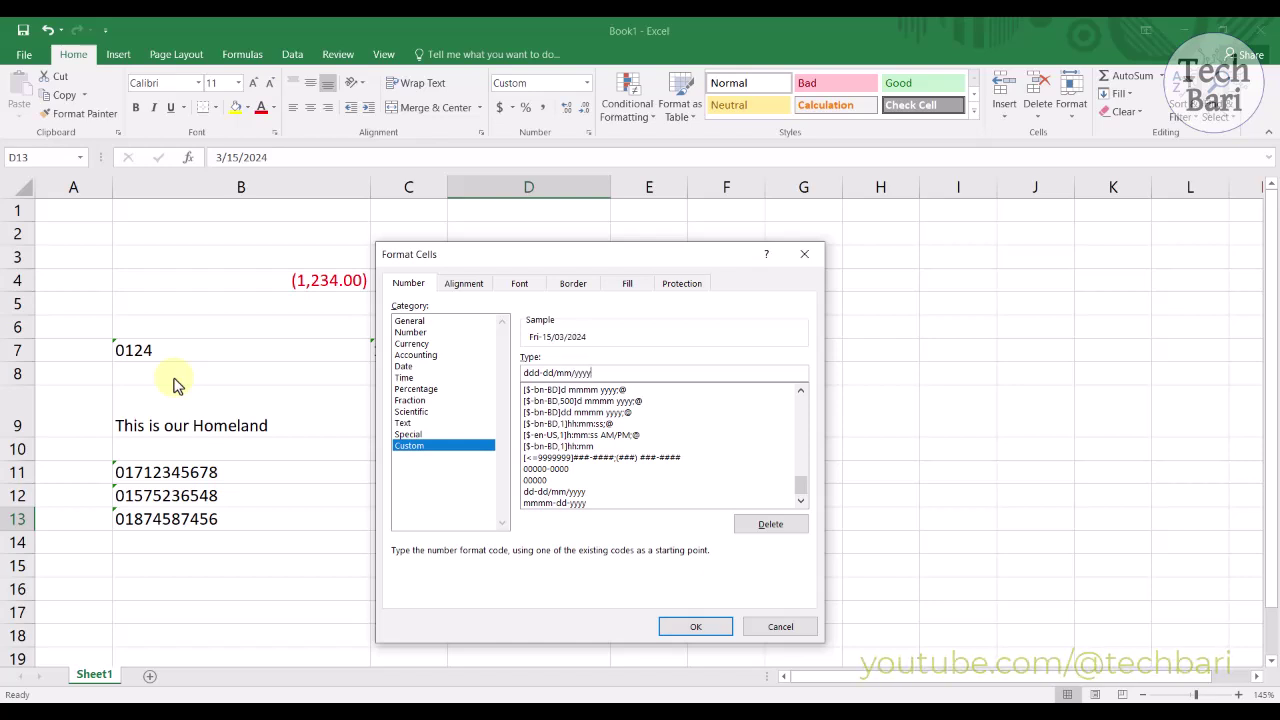
click(678, 626)
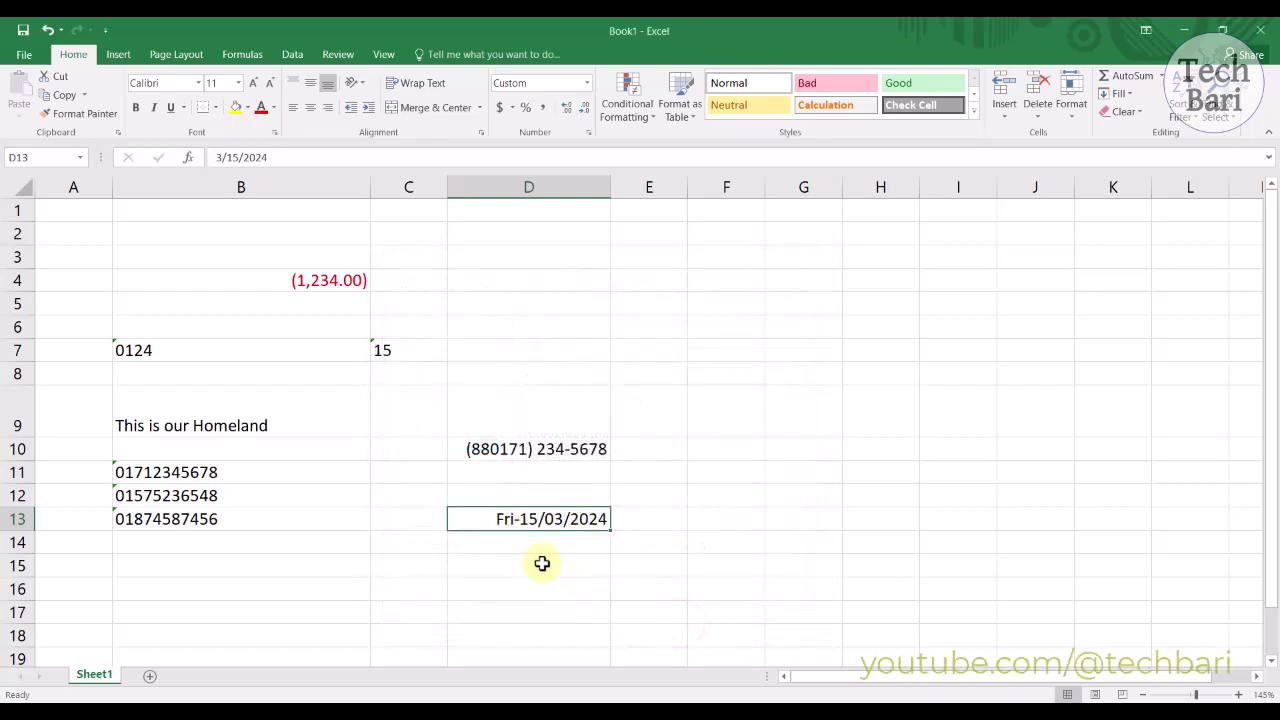
key(ctrl+1)
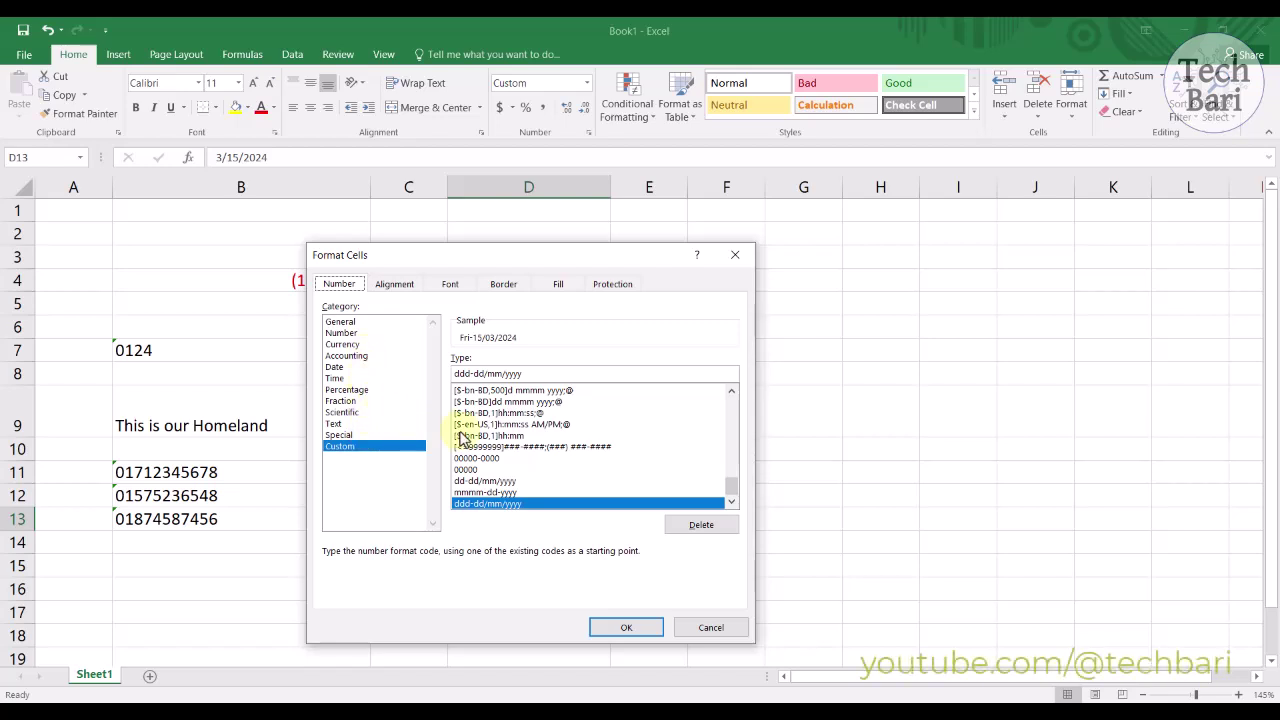
drag(732, 483, 732, 412)
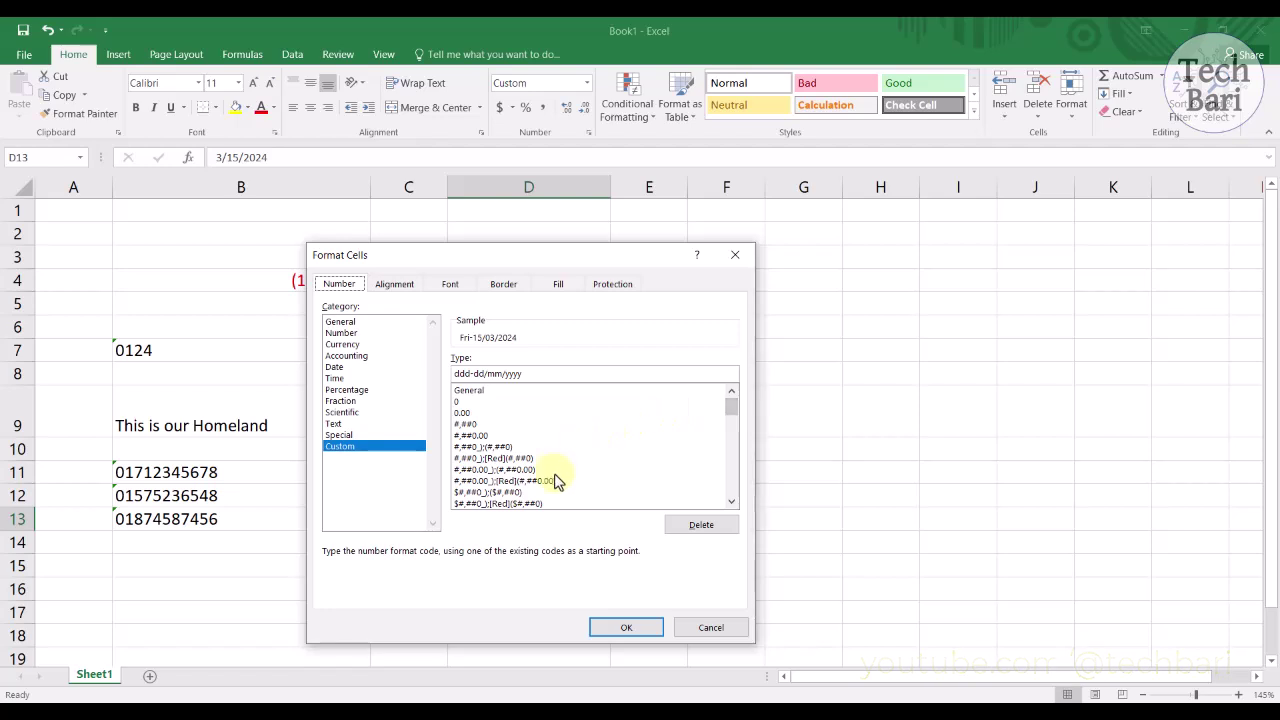
scroll(557, 482, down, 2)
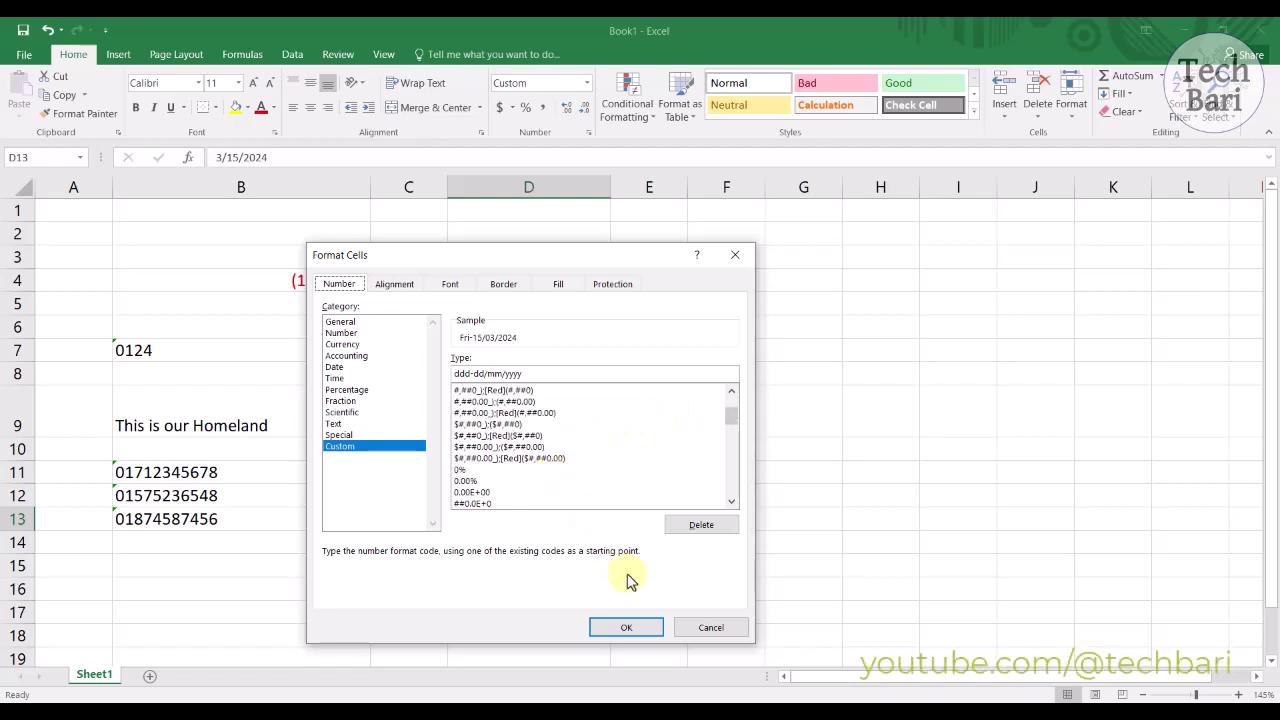
click(655, 627)
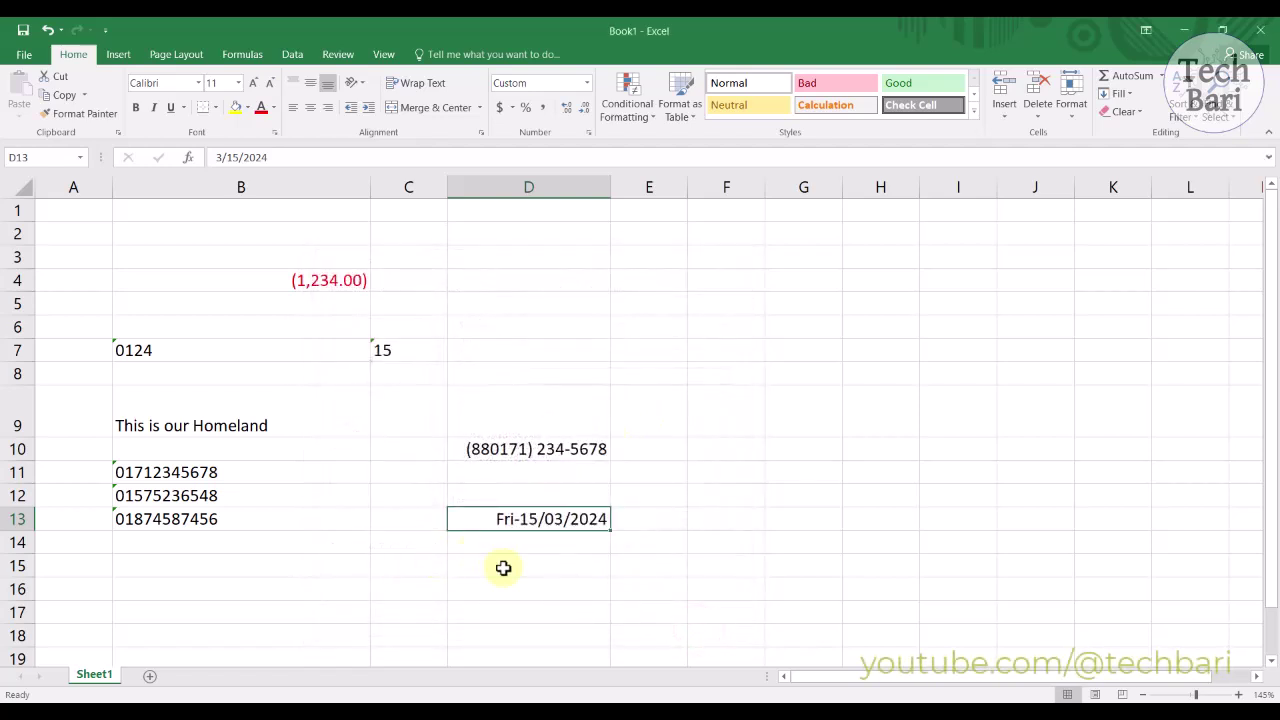